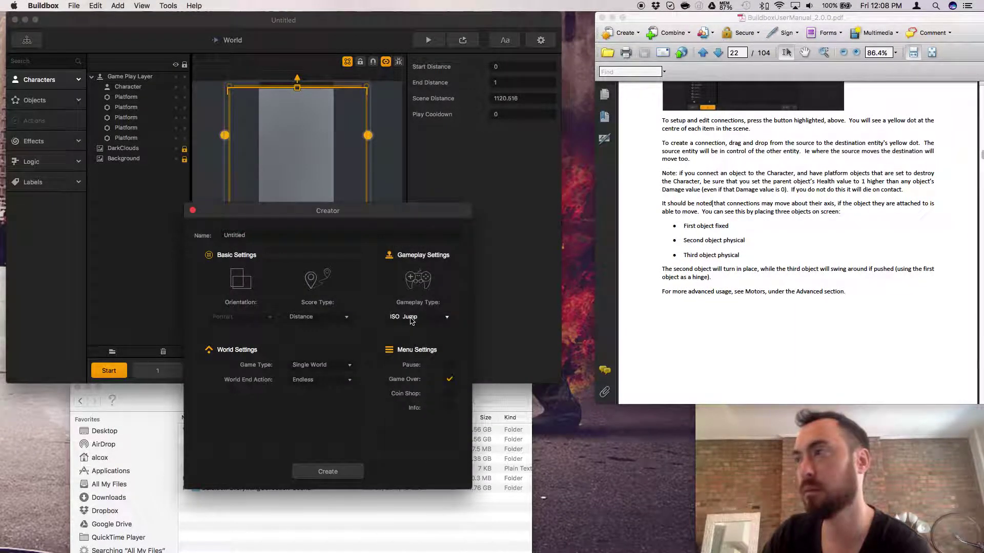
Create a new game with the Motorcross gameplay type
click(411, 317)
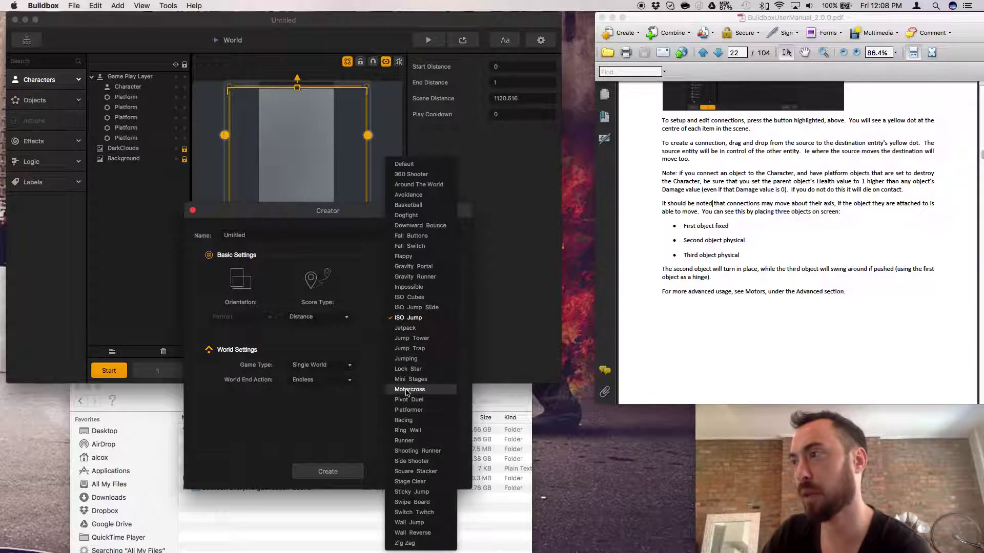
click(409, 391)
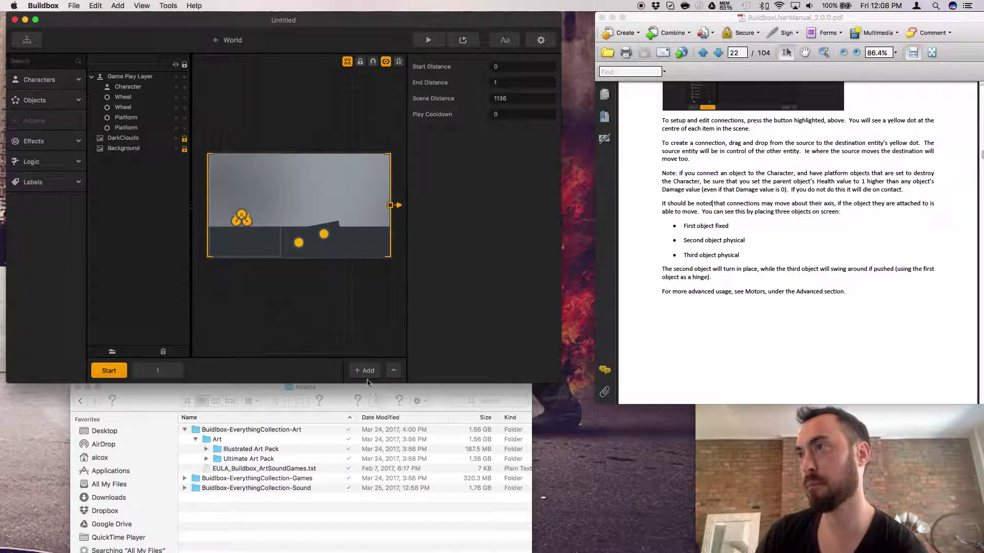
Add a Platform object in the air beyond the ramp, rotated about -19.5 and scaled to about 0.42
click(35, 100)
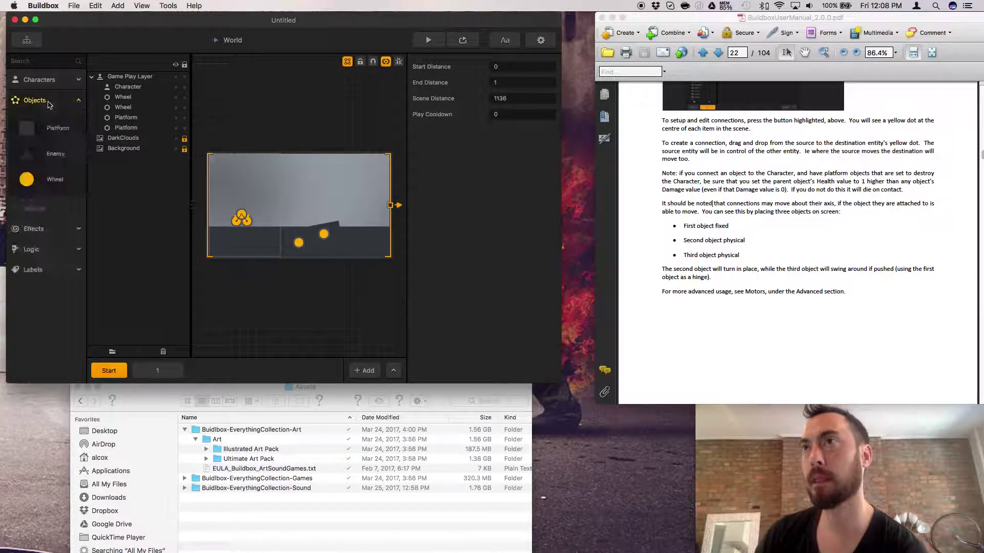
click(57, 131)
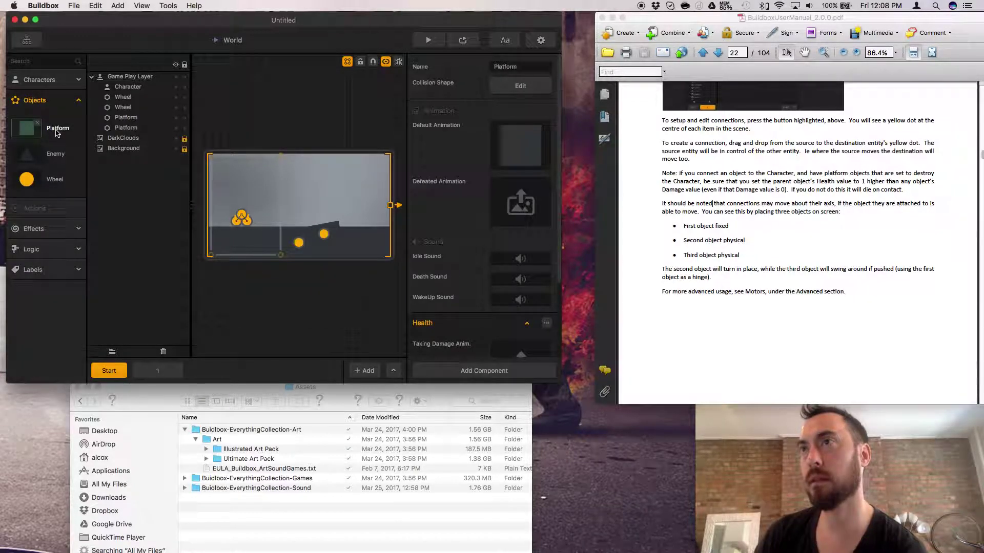
drag(57, 132, 359, 216)
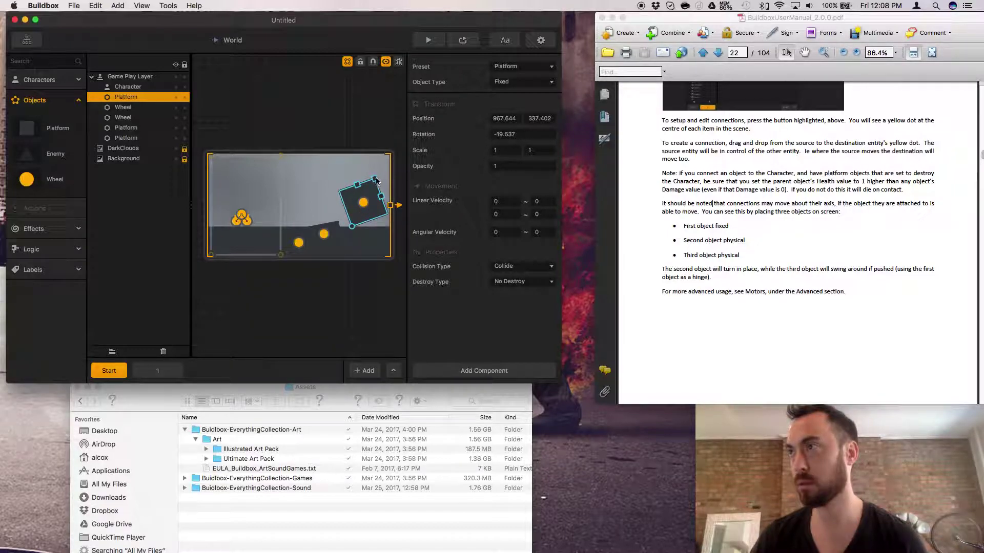
drag(375, 180, 368, 193)
Shrink the new platform to a scale of about 0.2 and move it to about 990, 557
scroll(363, 211, up, 3)
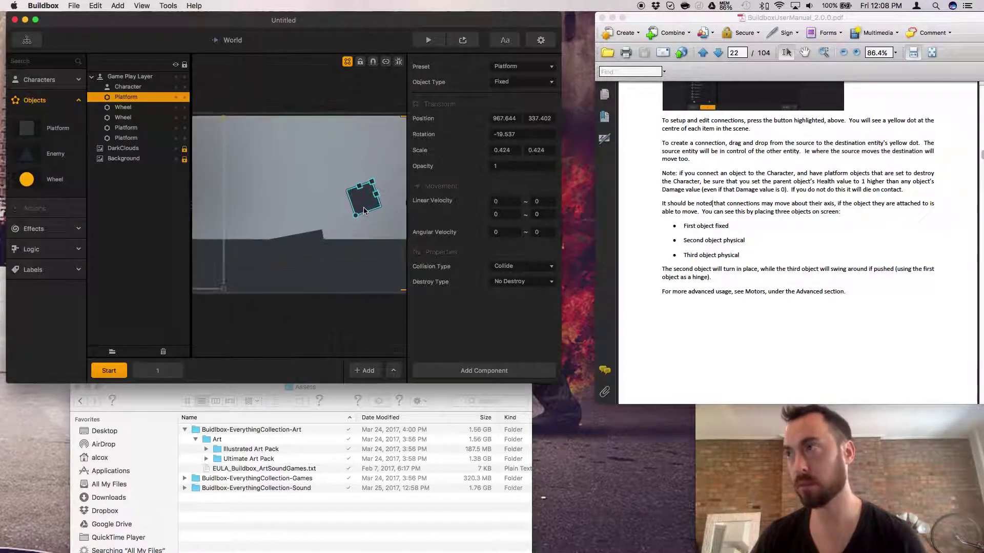
scroll(364, 211, up, 2)
key(c)
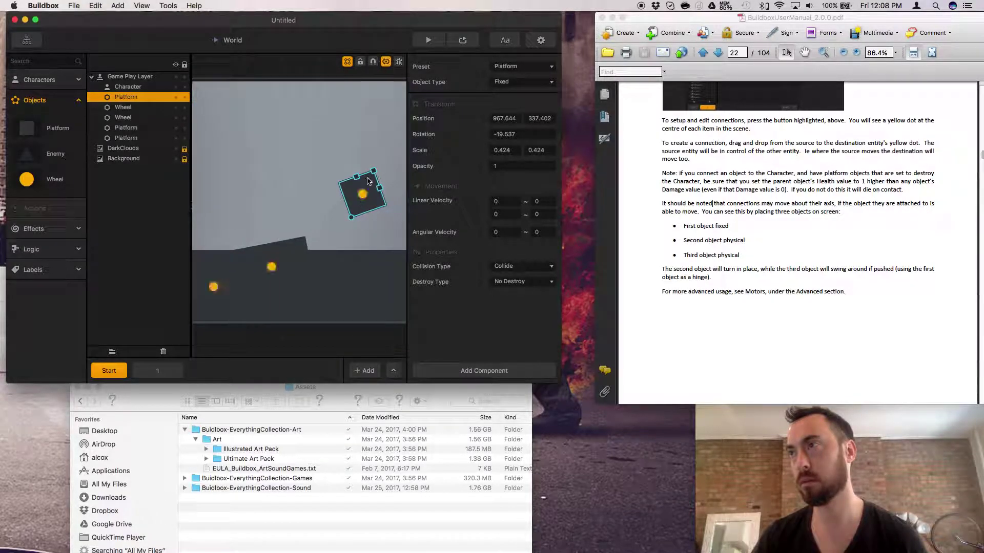
drag(373, 175, 370, 120)
key(c)
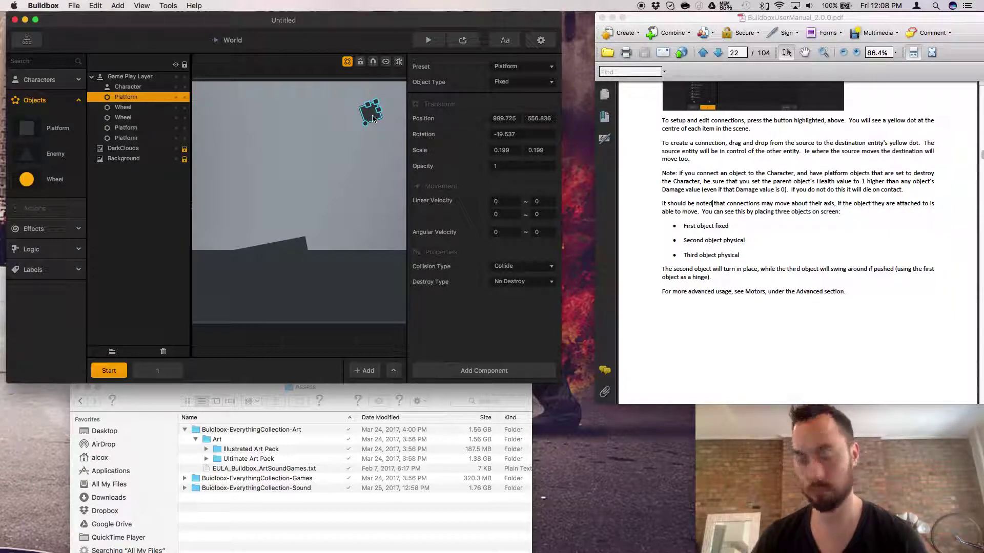
Duplicate the small platform twice in a column beneath it and connect the three in a chain from top to bottom
key(super+d)
key(super+d)
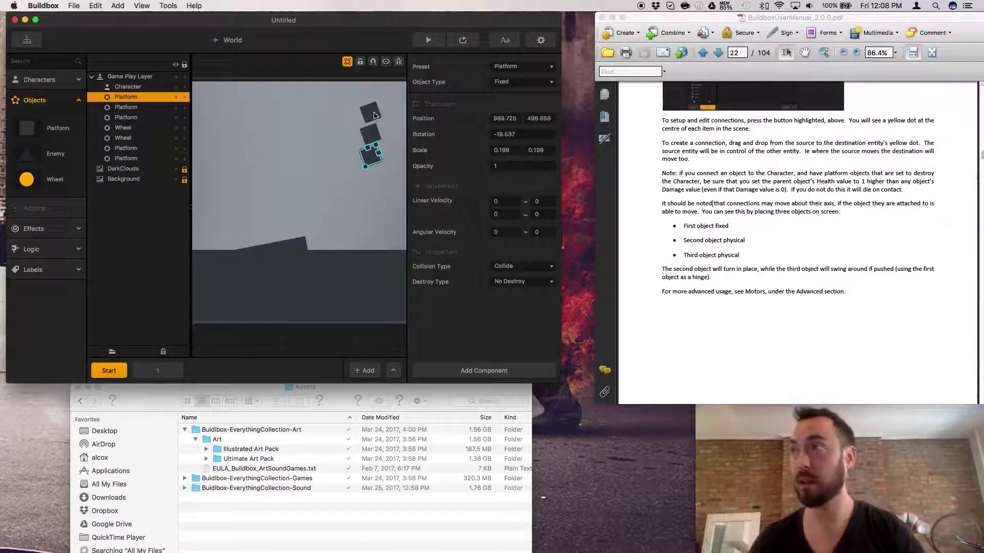
click(375, 116)
click(385, 61)
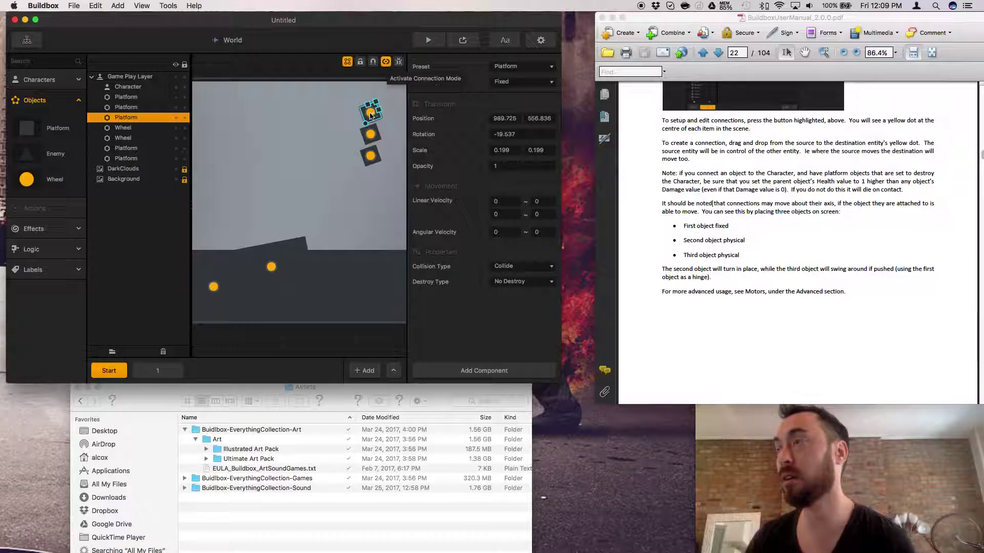
drag(371, 116, 369, 125)
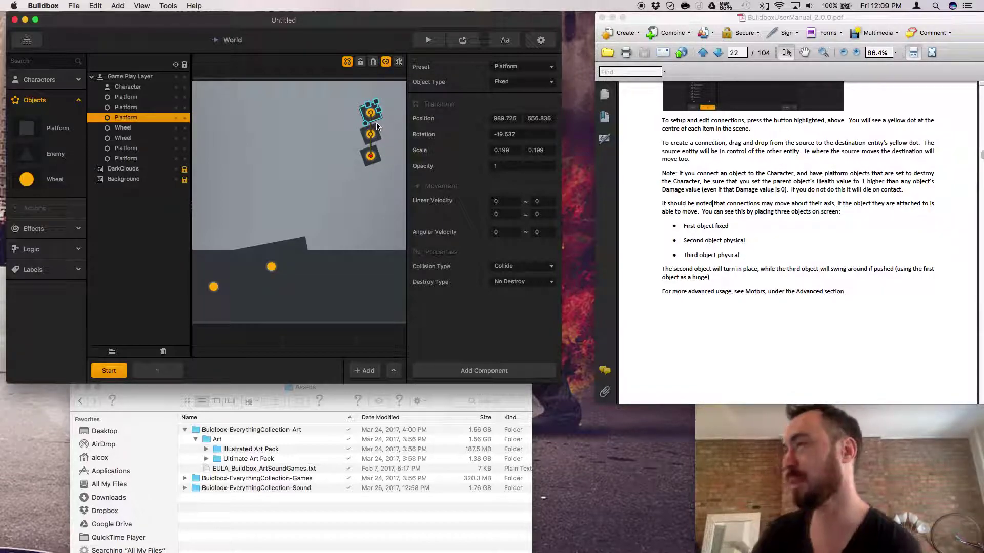
Set the object type of the middle and lowest connected platforms to Physics
click(377, 140)
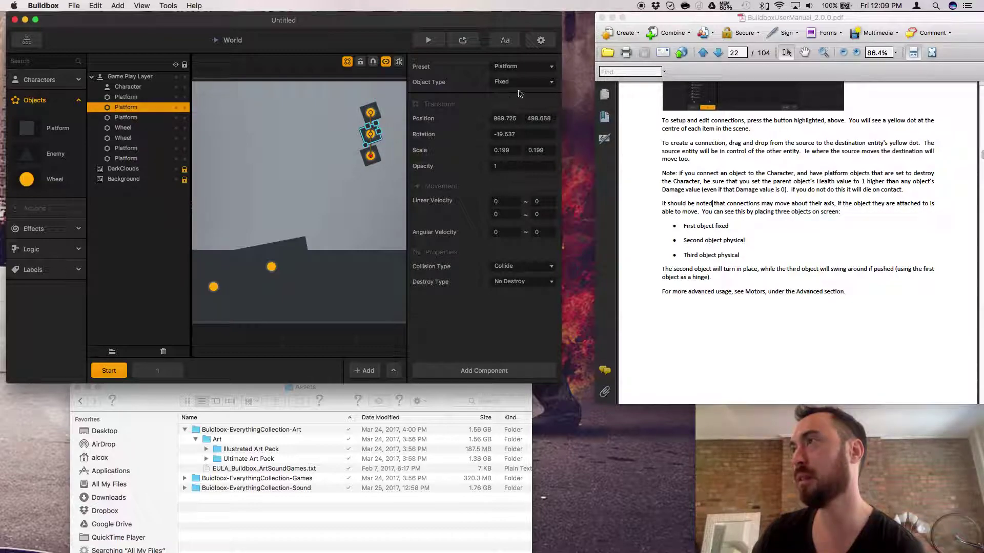
click(524, 84)
click(509, 105)
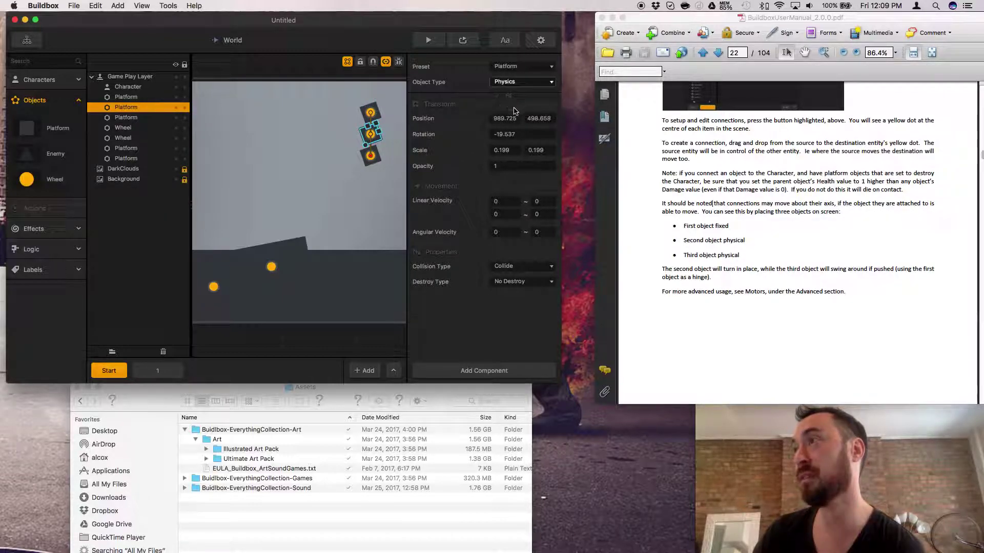
click(376, 163)
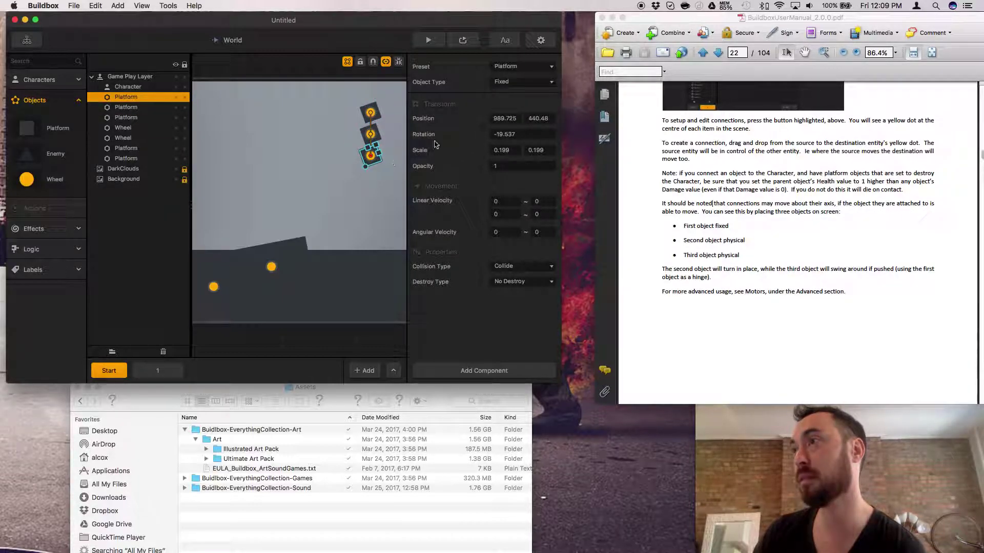
click(504, 83)
click(507, 105)
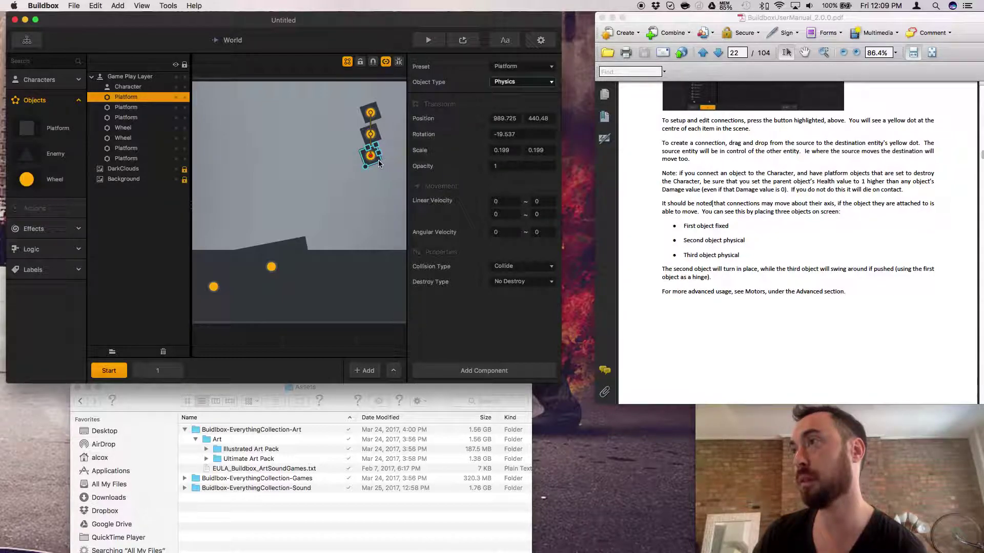
Spread out the chain by moving the lowest platform to about 979, 360 and the middle one to about 1027, 448
drag(379, 163, 375, 193)
click(378, 141)
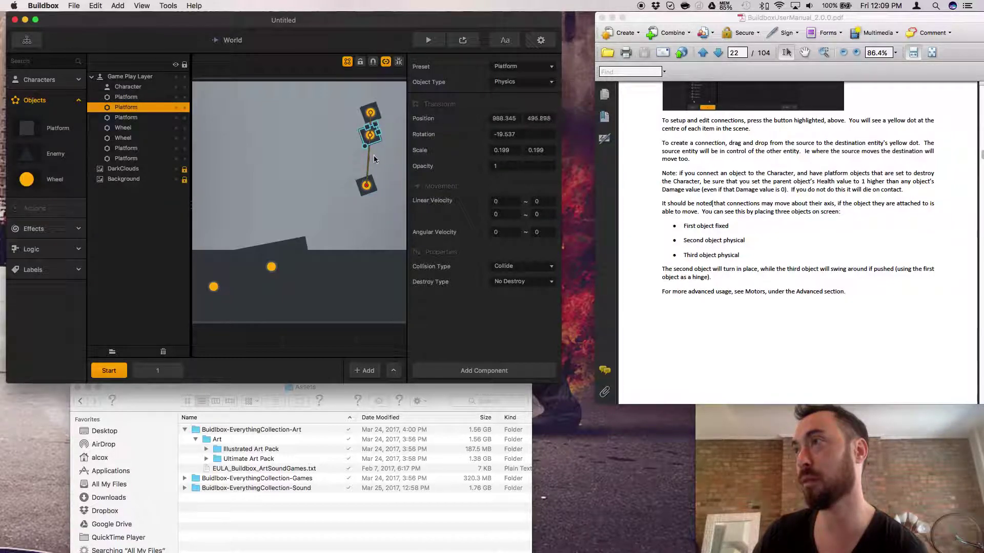
drag(382, 141, 392, 160)
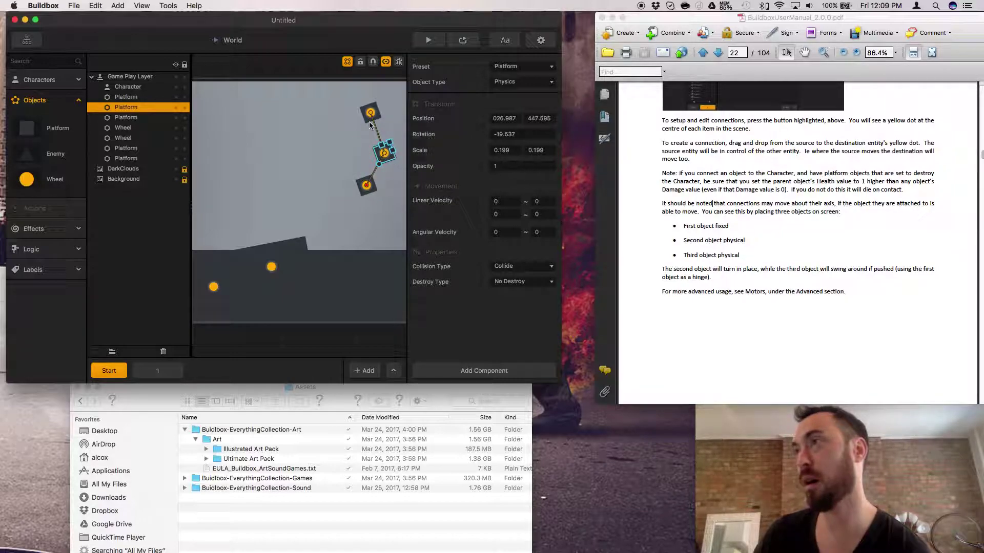
click(365, 195)
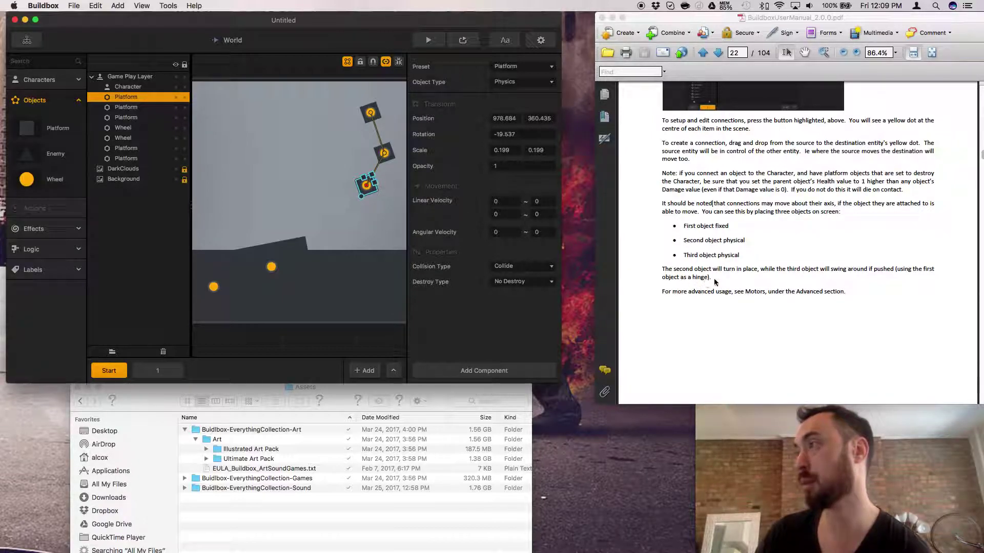
Set the middle platform's maximum linear velocities and maximum angular velocity to 25
click(393, 157)
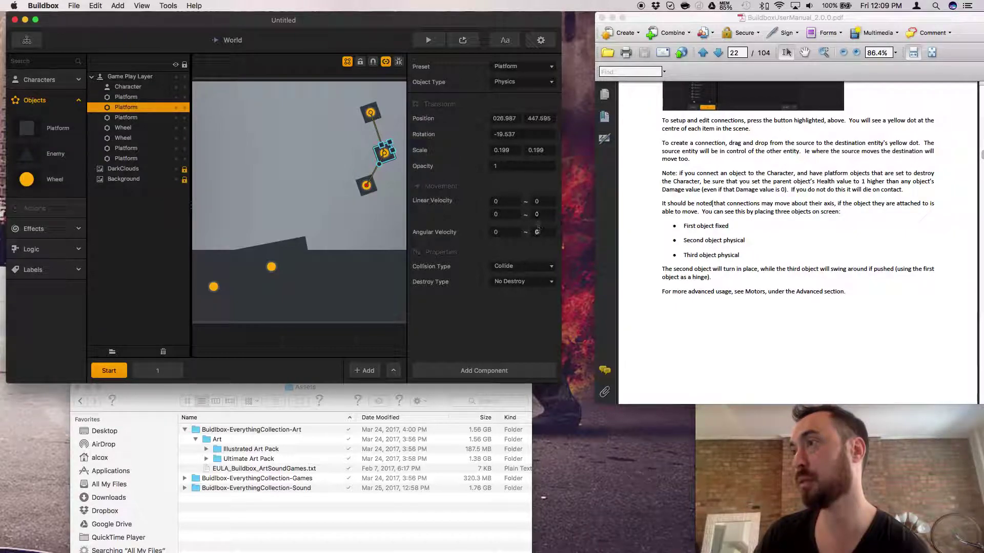
click(542, 205)
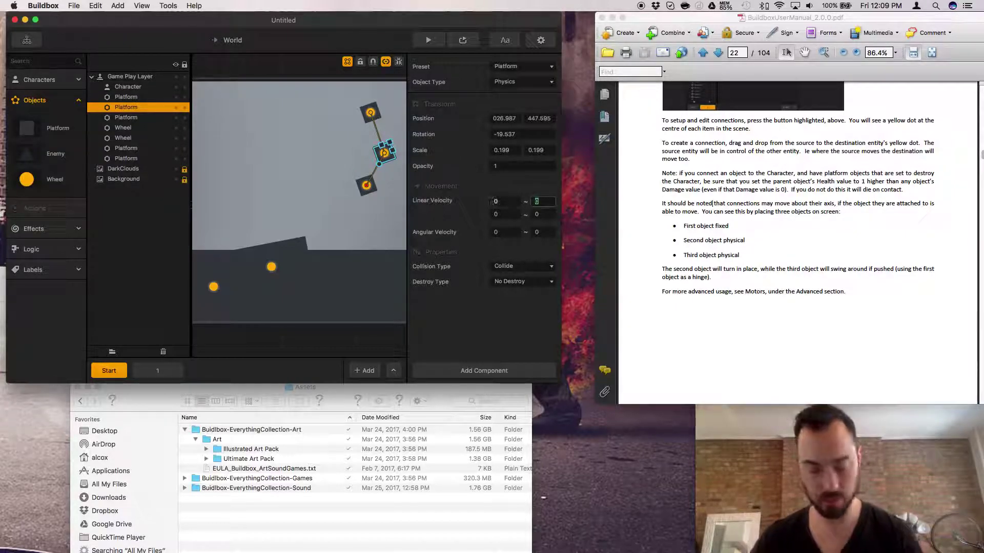
click(543, 214)
text(25)
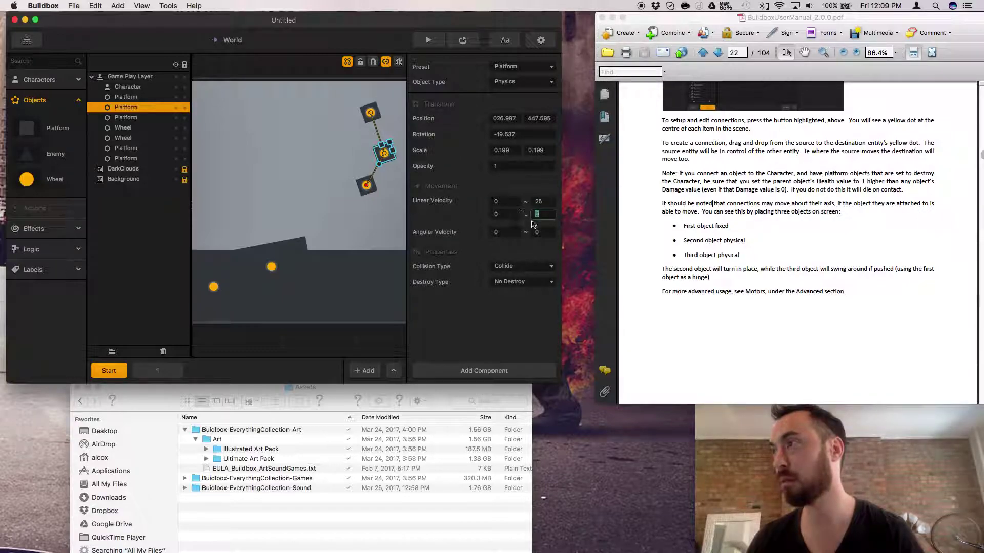
key(Tab)
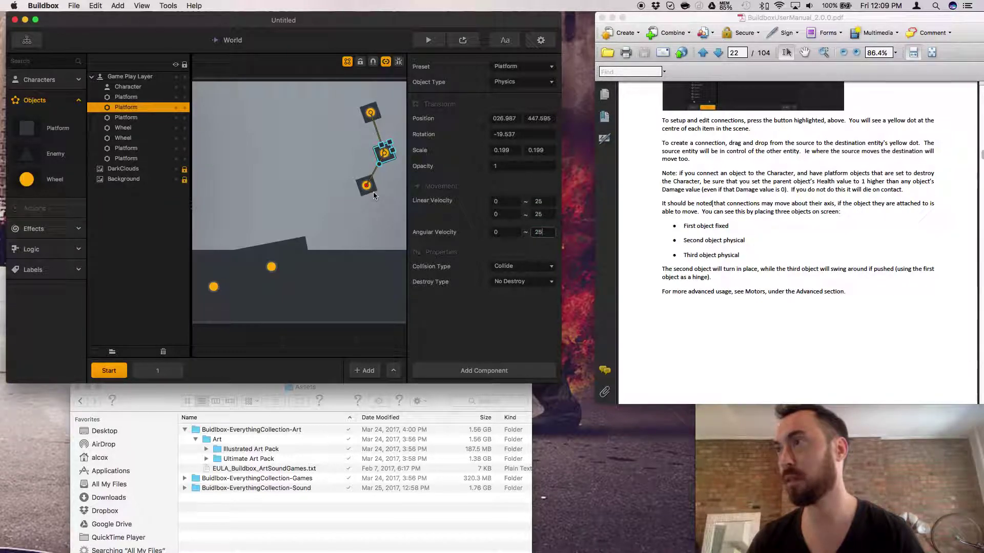
Set the lowest platform's maximum linear velocities and maximum angular velocity to 25
click(370, 189)
text(25)
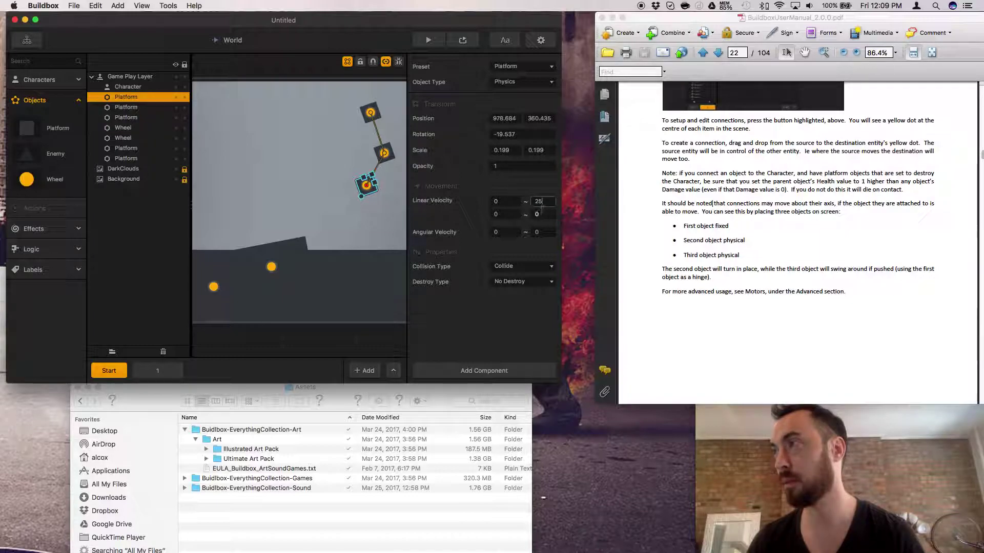
key(Tab)
text(25)
key(Tab)
text(2)
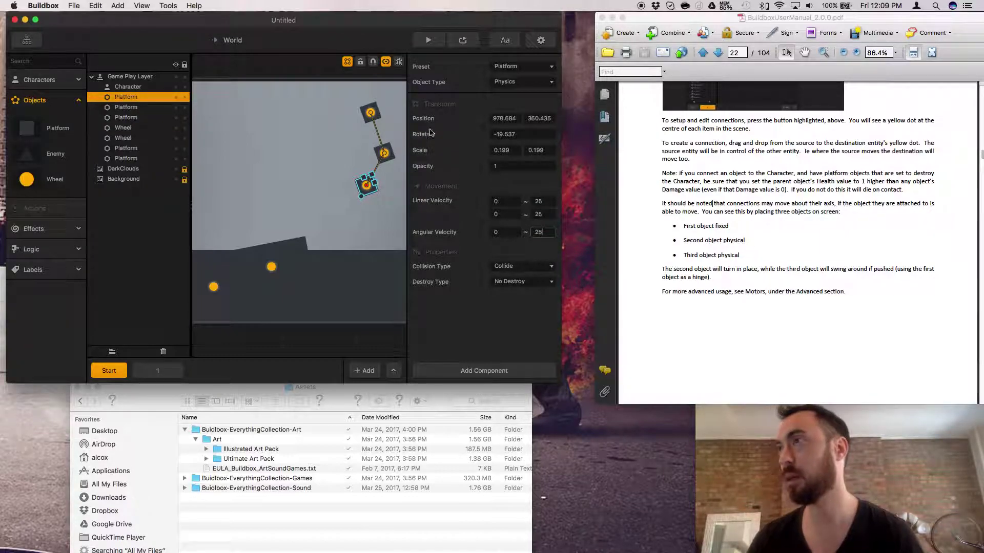
Preview the game, drive the vehicle forward to test the connected platforms, and return to the middle platform in the editor
click(463, 40)
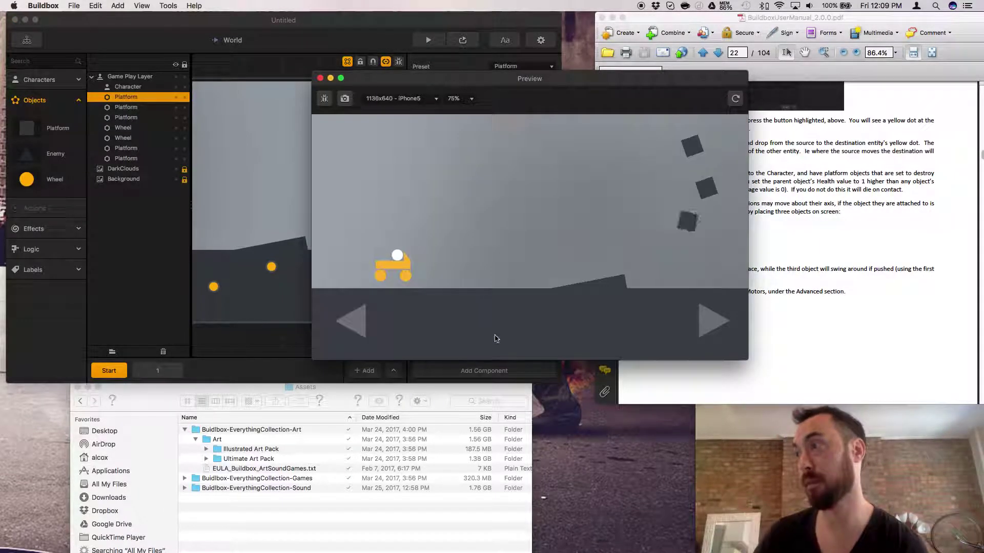
click(712, 316)
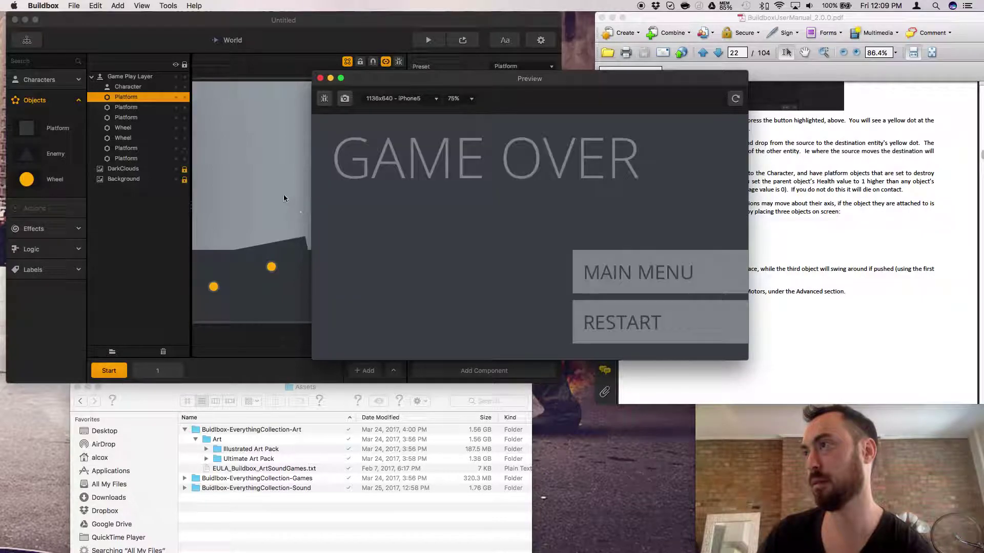
click(270, 193)
click(384, 154)
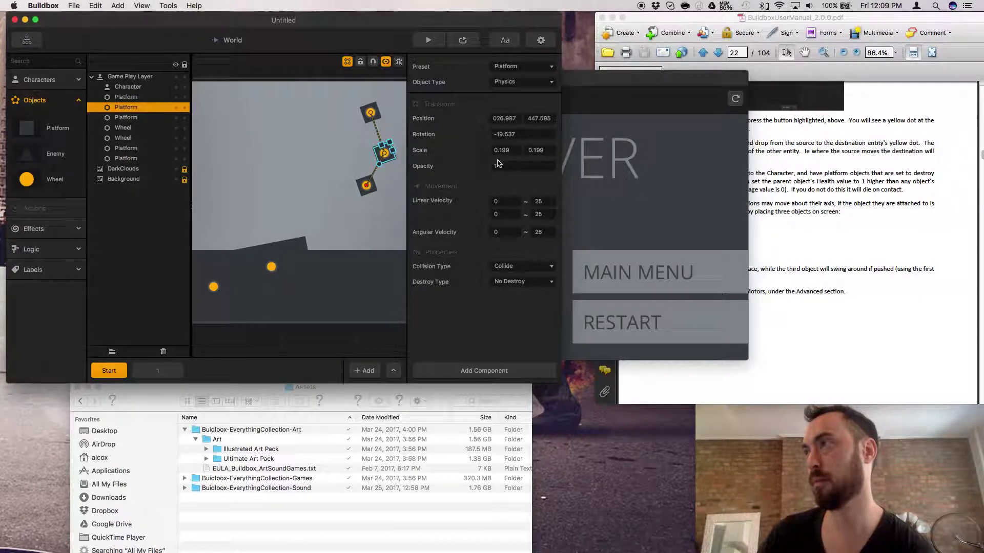
Replay the preview from Restart, driving the vehicle forward and backward past the connected platforms, and close the preview
click(463, 40)
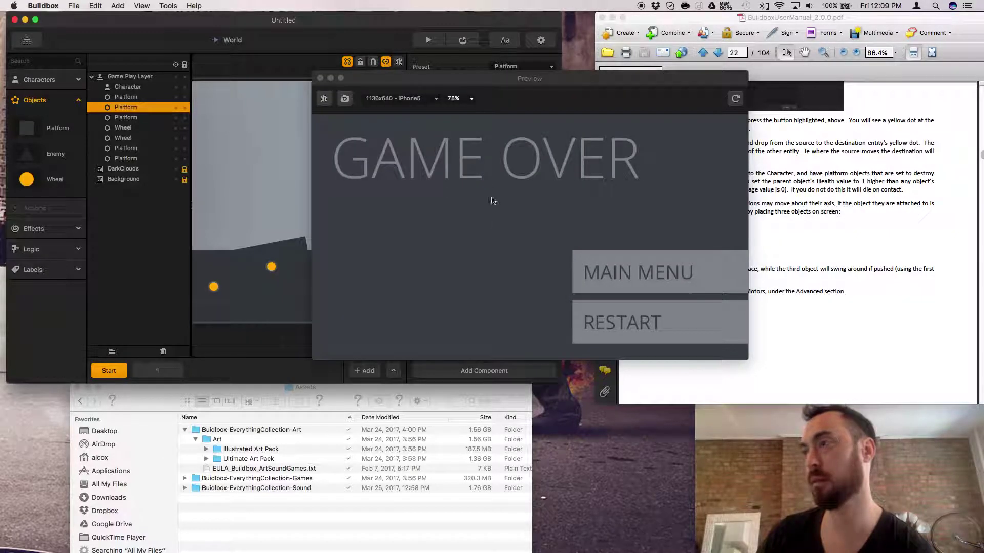
click(605, 319)
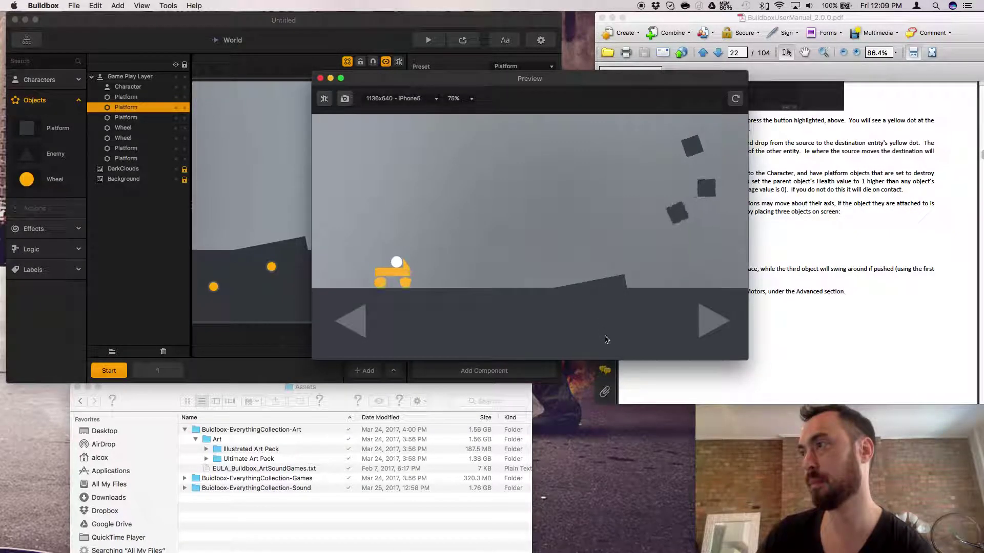
click(709, 330)
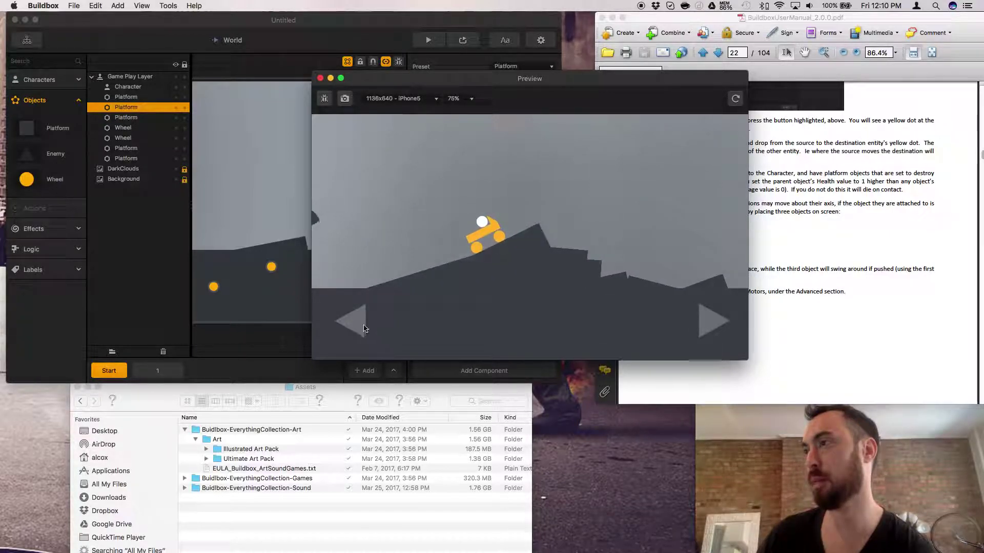
click(354, 329)
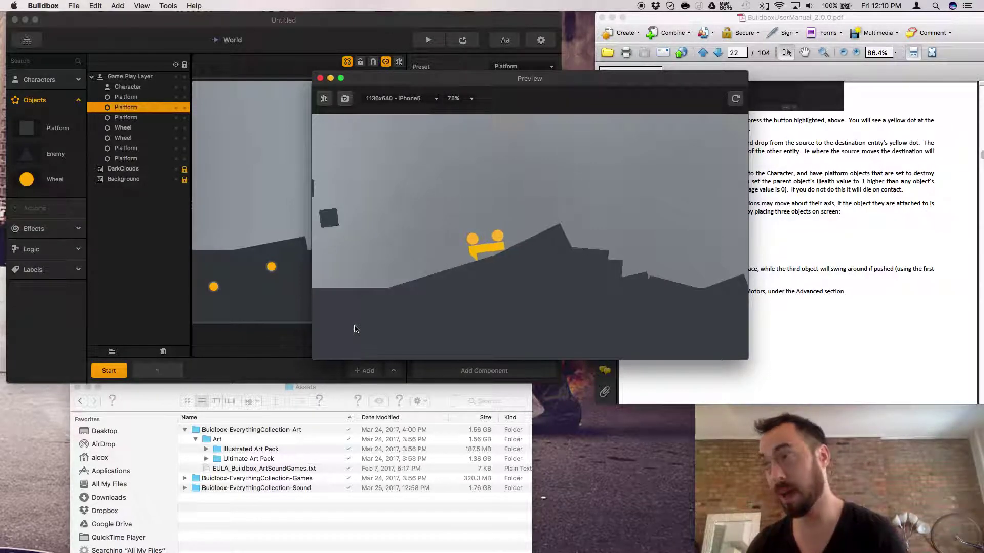
click(701, 334)
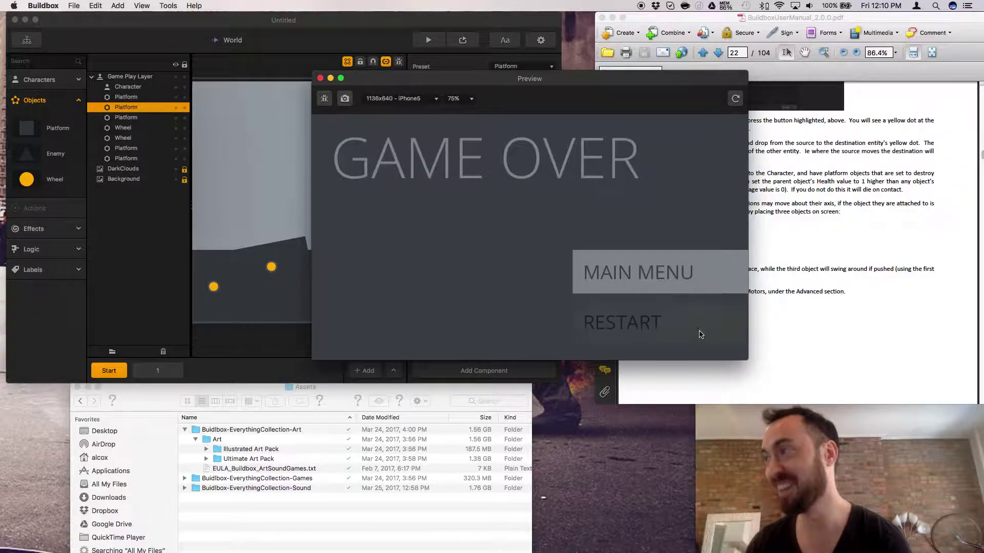
click(707, 333)
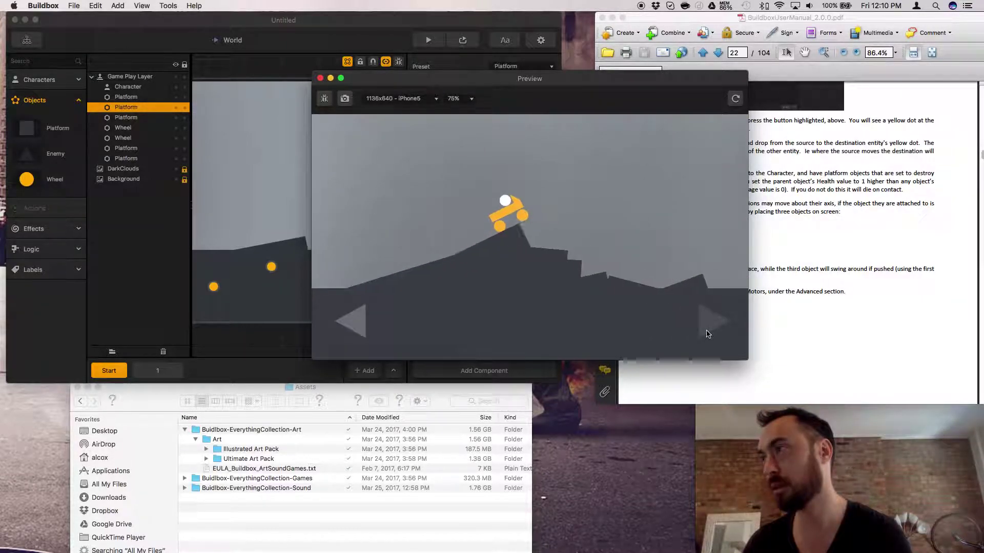
click(706, 332)
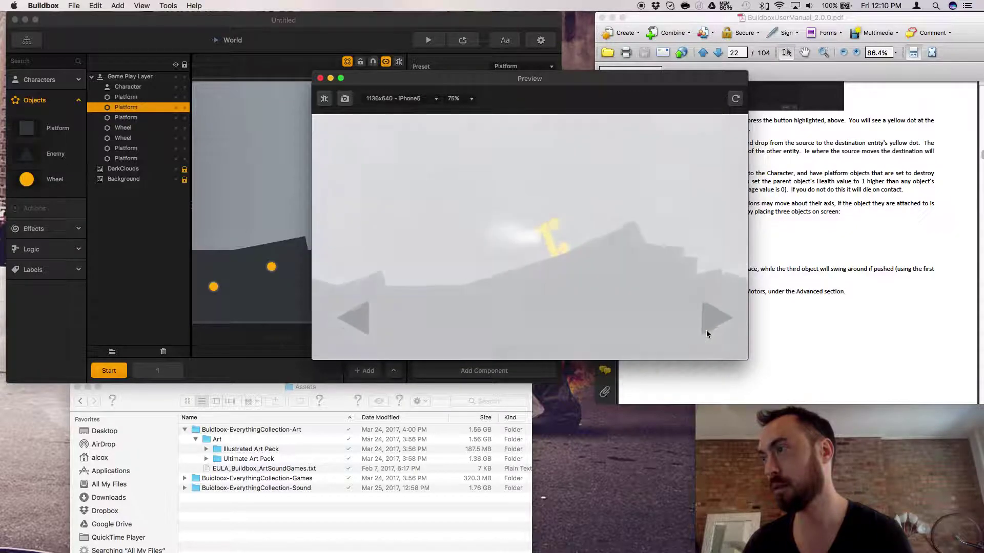
click(321, 81)
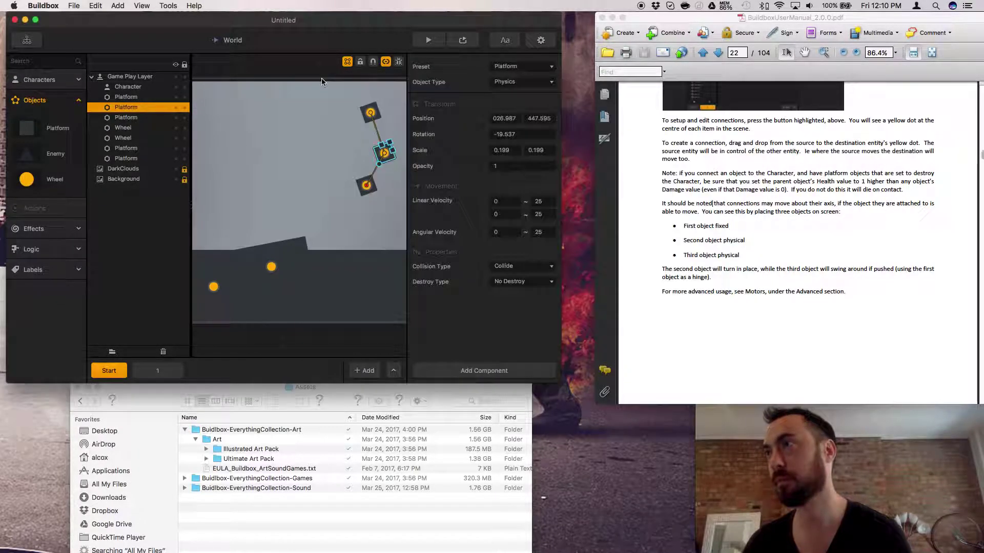
Move the lowest connected platform farther down and shift the middle platform slightly left, closer beneath the fixed one
click(365, 200)
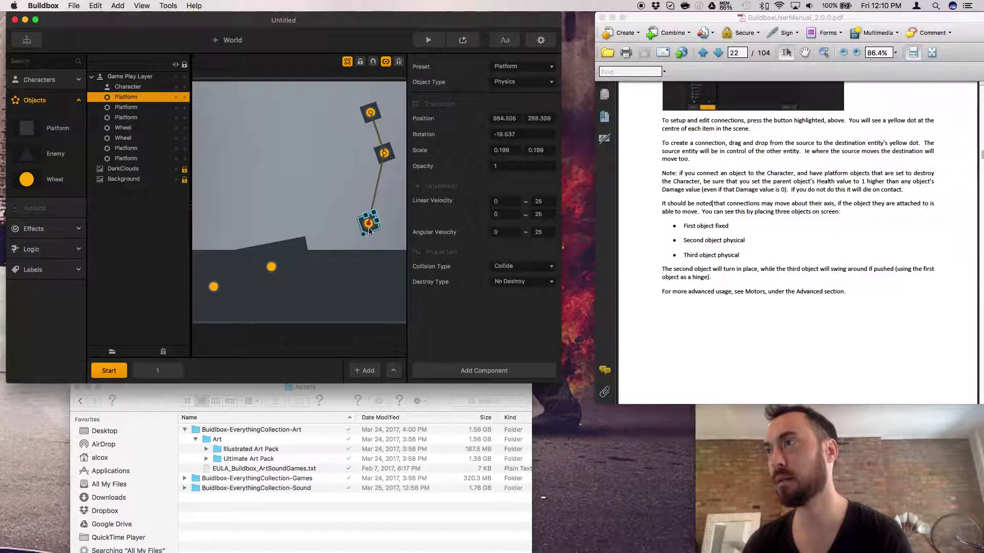
click(385, 161)
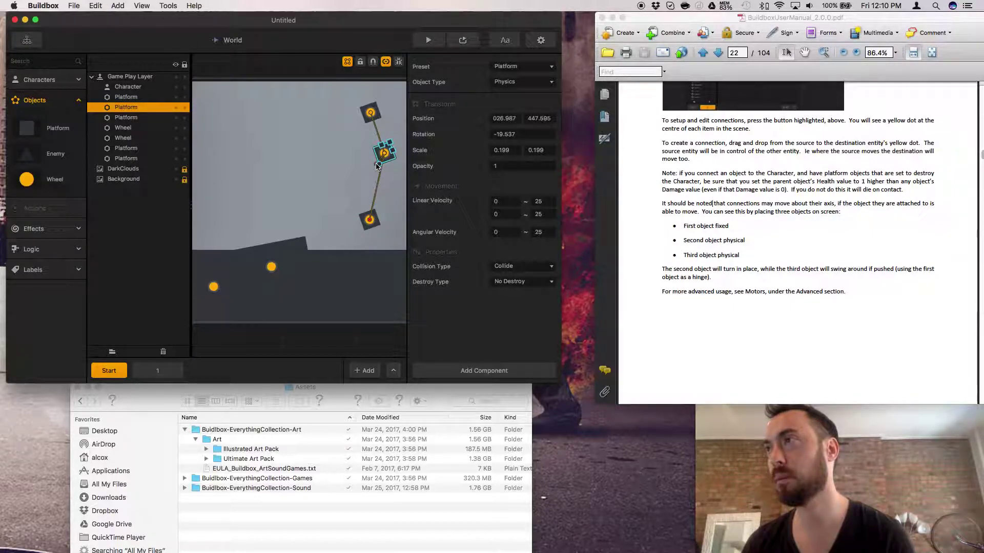
drag(379, 154, 373, 159)
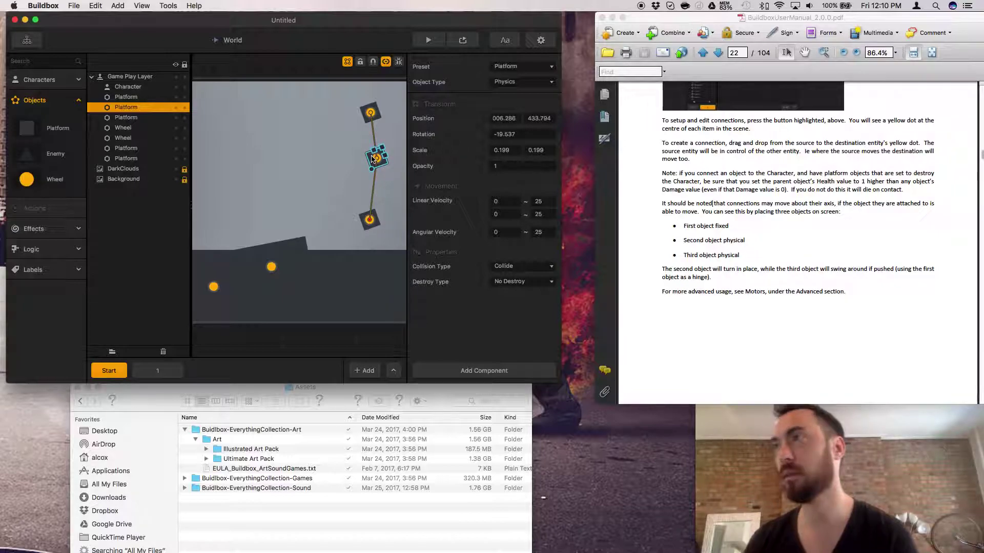
Preview the game, drive the vehicle forward to test the repositioned connected platforms, and close the preview
click(429, 39)
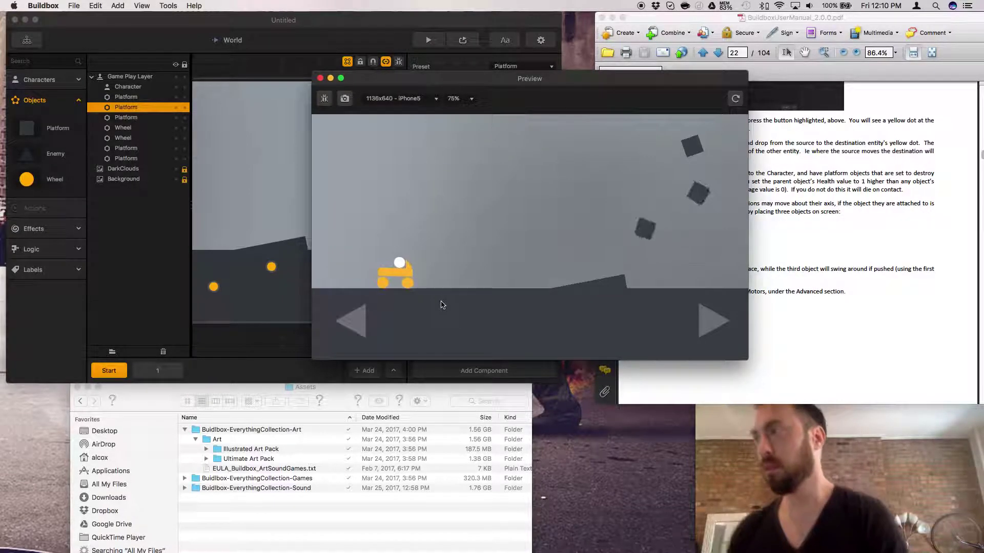
click(701, 329)
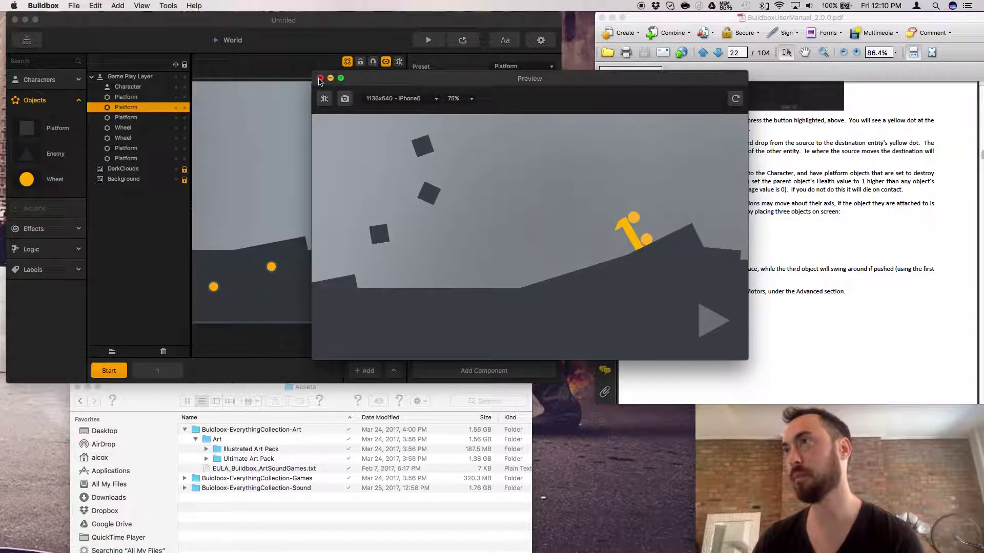
key(Escape)
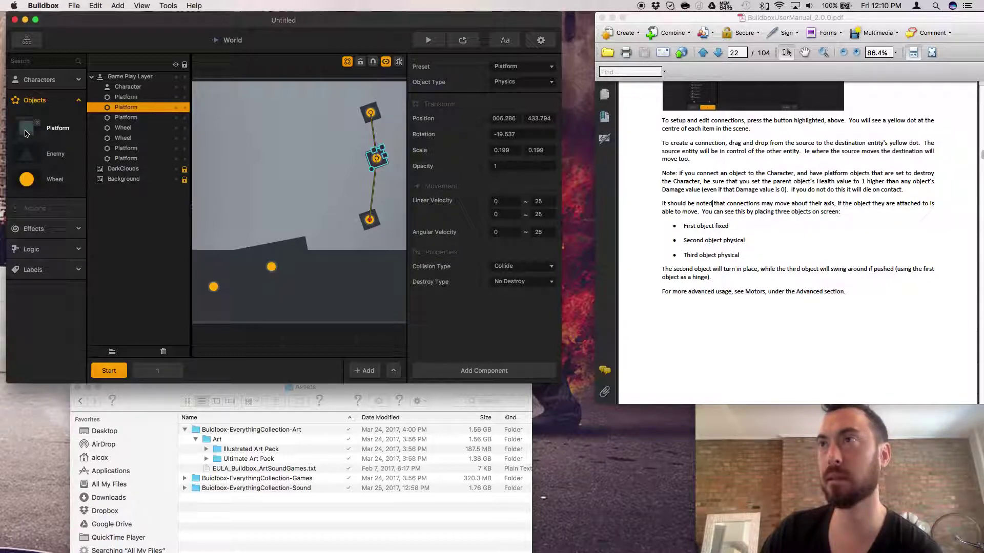
Try a thin fixed platform scaled to about 0.056 by 0.799 between the middle and lowest platforms, and delete it
drag(25, 133, 345, 191)
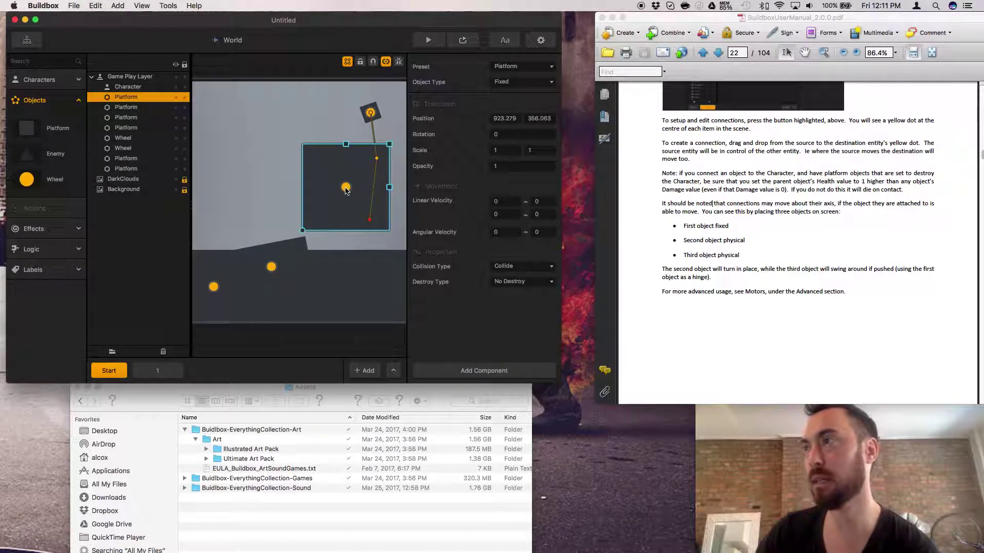
drag(389, 149, 377, 177)
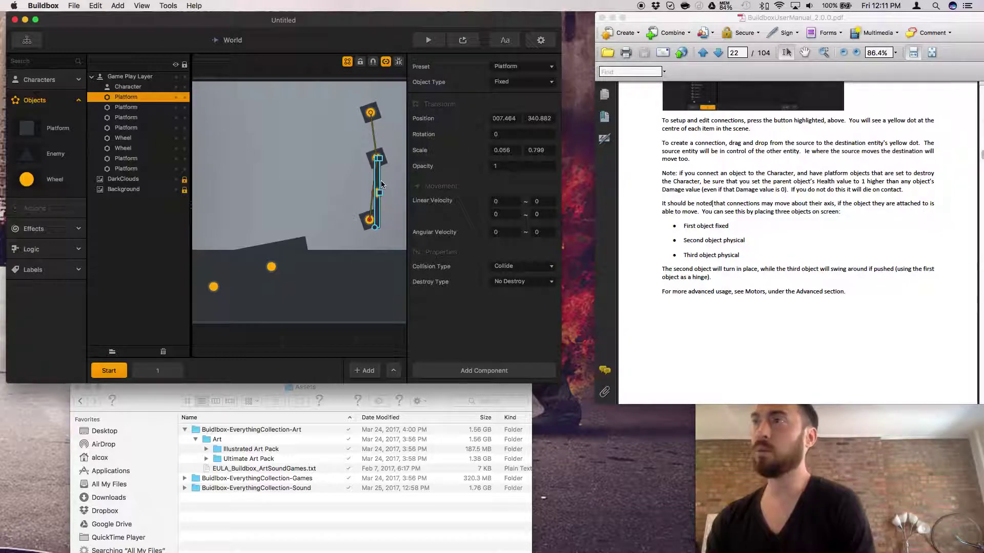
drag(381, 185, 380, 192)
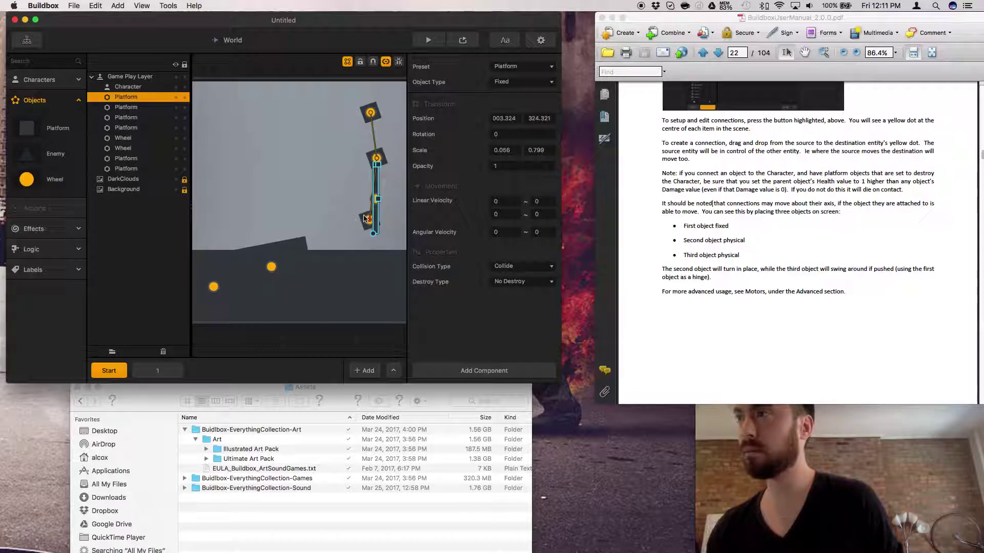
mouse_move(369, 220)
mouse_down()
mouse_move(358, 237)
mouse_move(358, 205)
mouse_up()
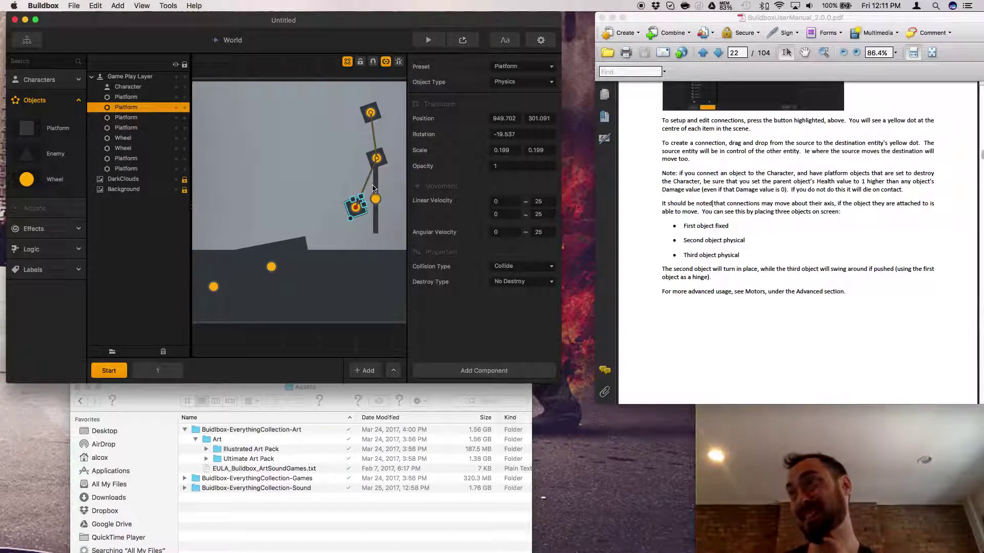
click(375, 186)
key(Delete)
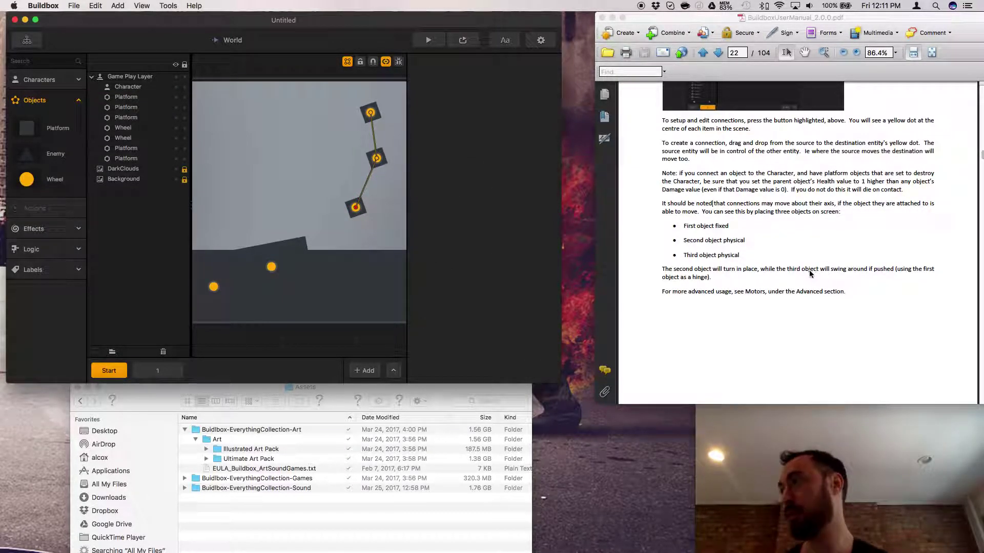
Read on to the Objects section on page 23 of the Acrobat manual and expand the Illustrated Art Pack folder in Finder
click(810, 273)
scroll(809, 271, down, 8)
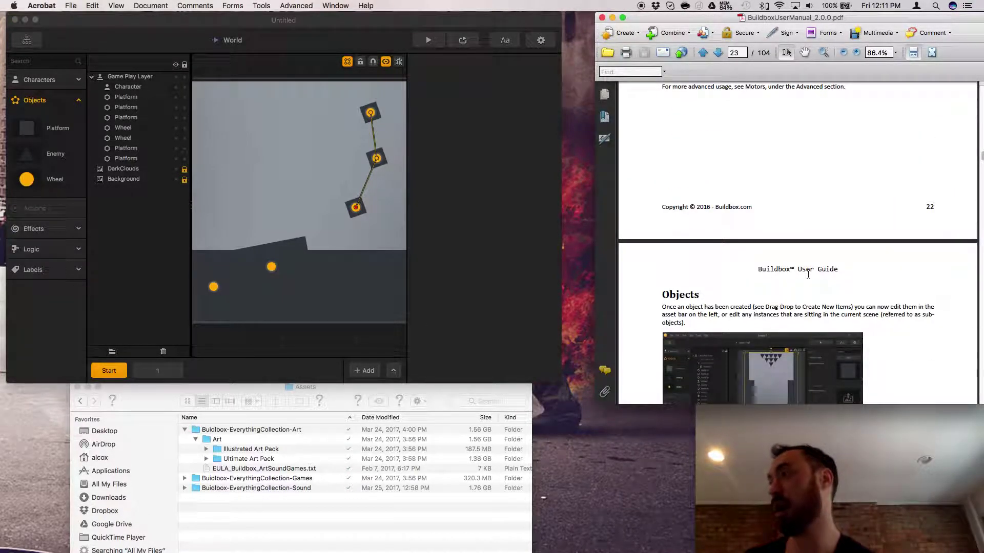
scroll(809, 276, down, 2)
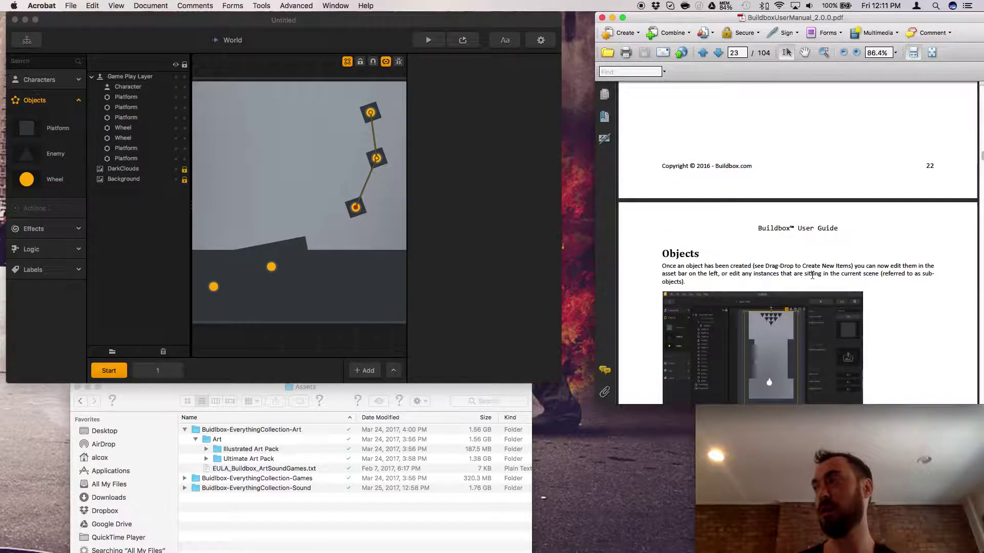
scroll(812, 276, up, 1)
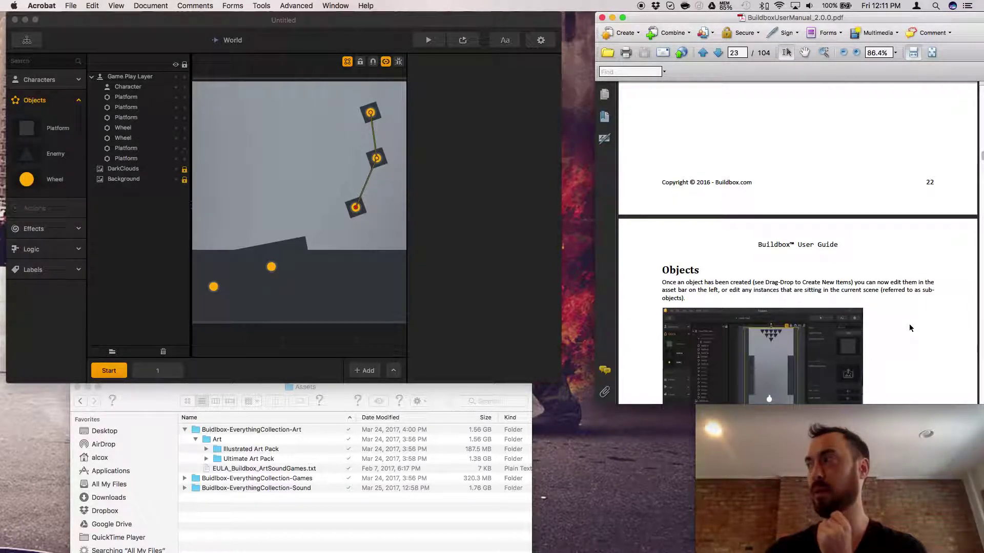
scroll(909, 328, down, 4)
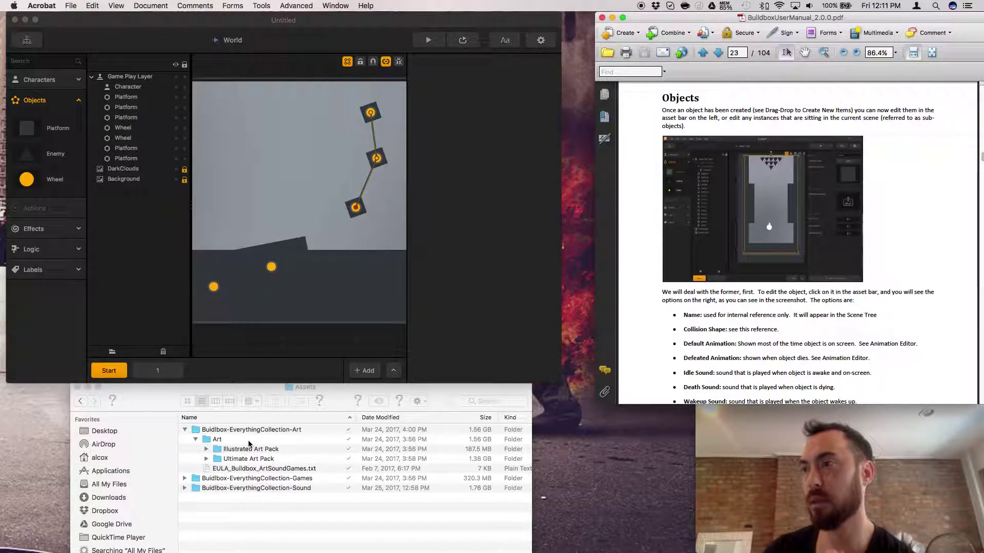
click(207, 450)
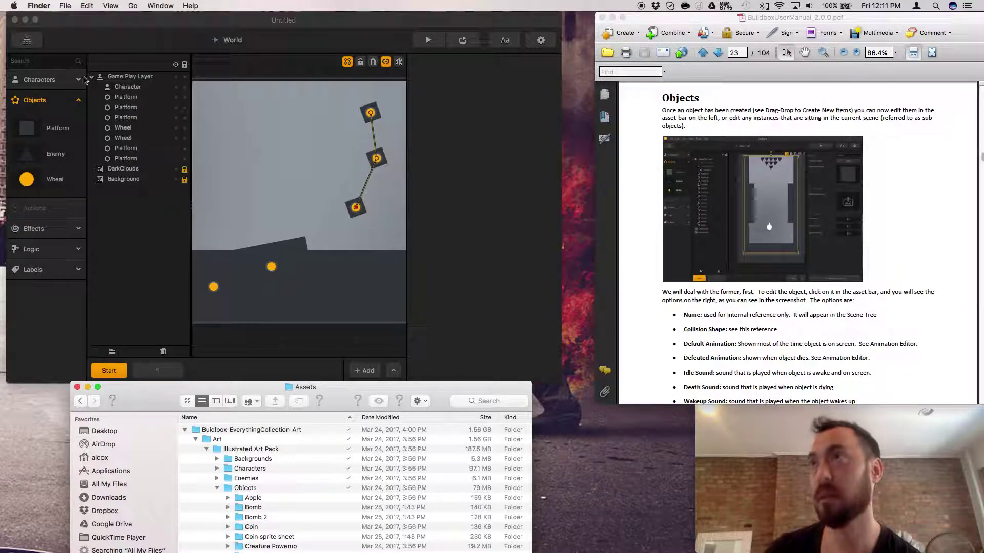
Create a new Buildbox project with the Fall Switch gameplay type
click(67, 15)
click(74, 5)
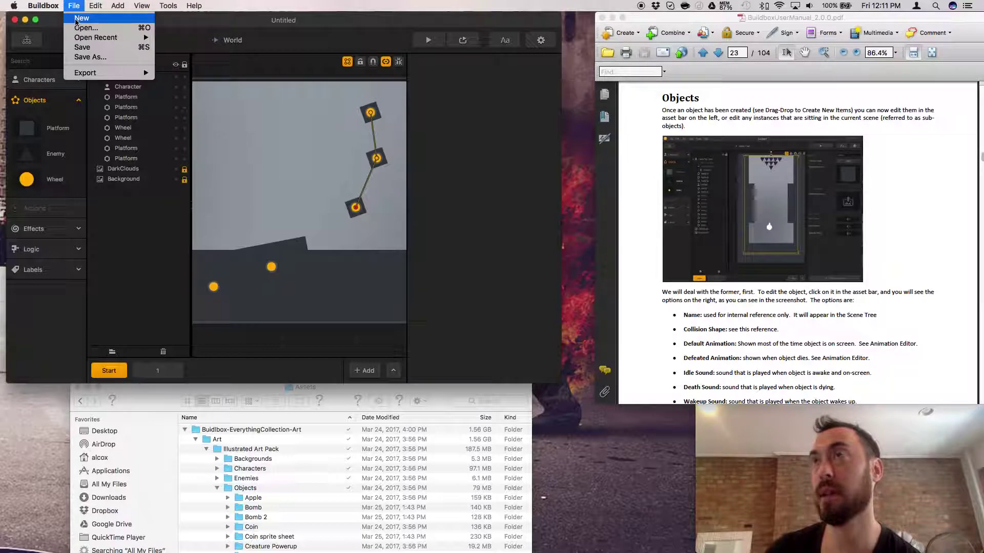
click(76, 19)
click(329, 210)
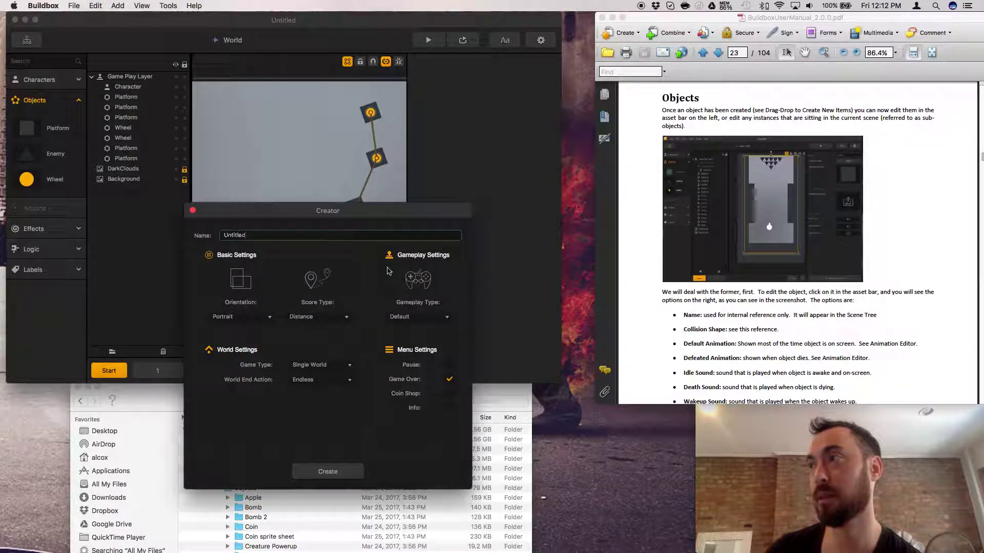
click(410, 321)
click(405, 374)
click(430, 323)
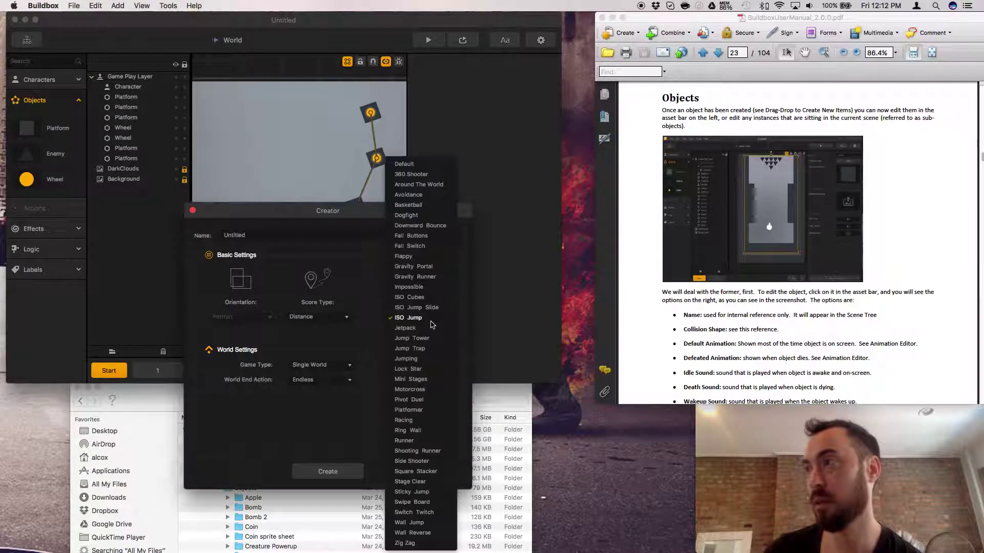
click(410, 246)
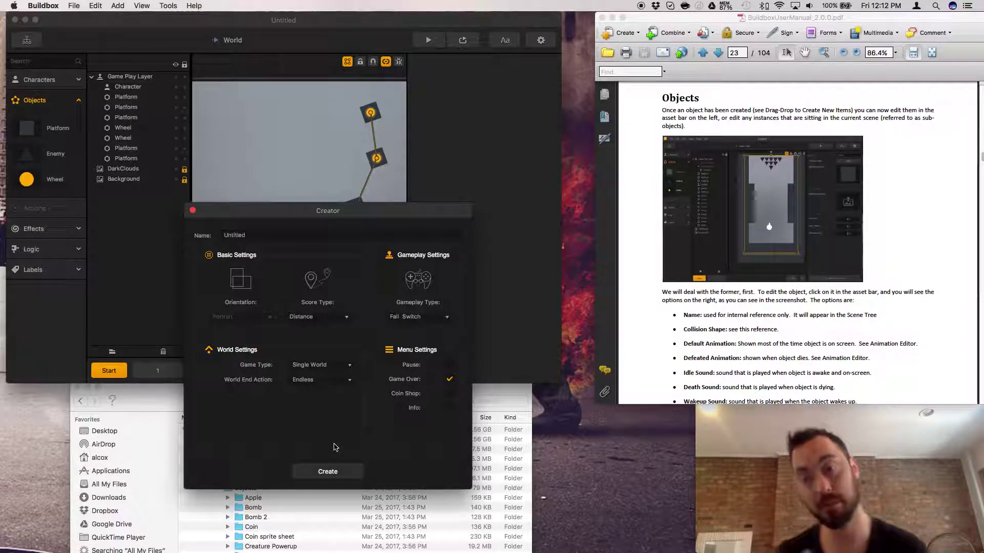
click(345, 512)
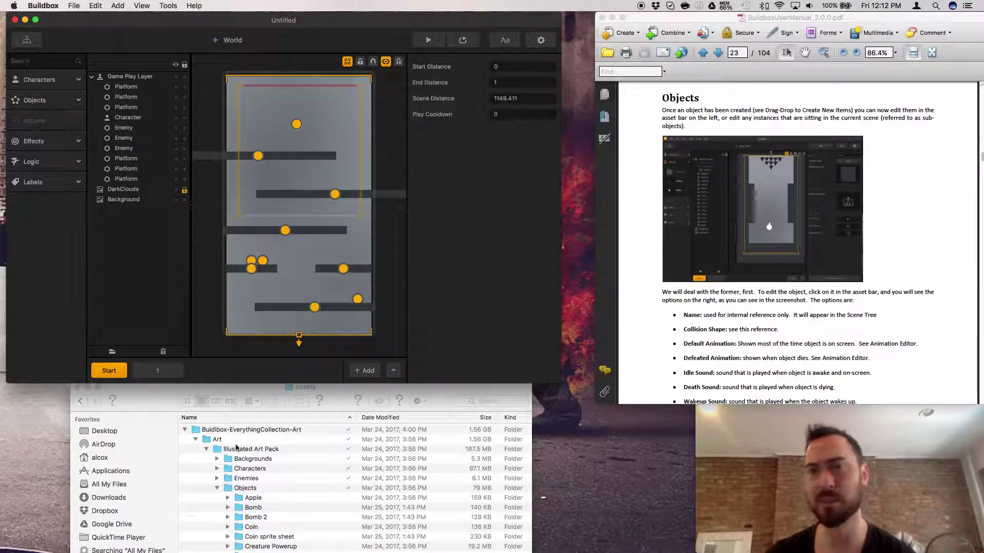
Look through the PNG images in the Apple folder of the art pack's Objects in Finder and collapse it
click(228, 498)
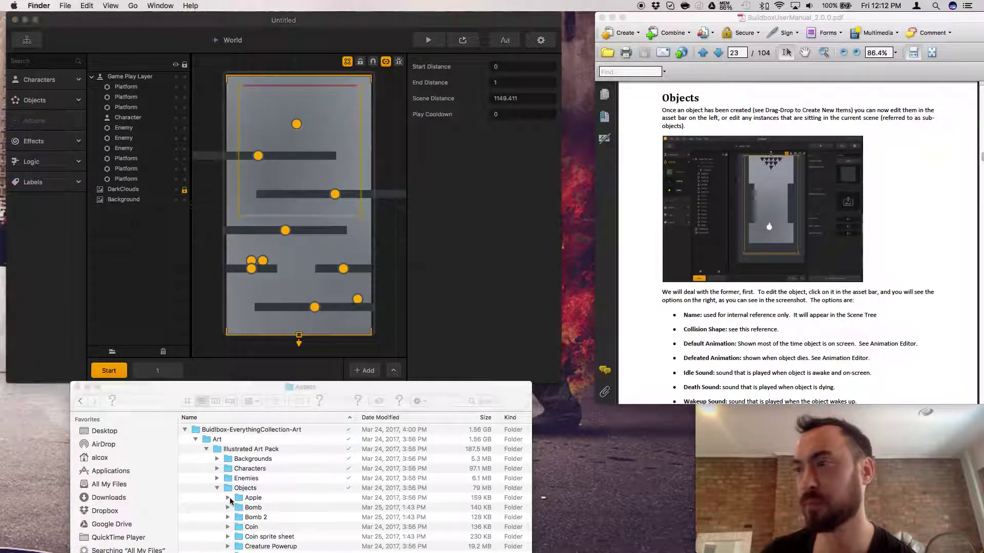
click(228, 498)
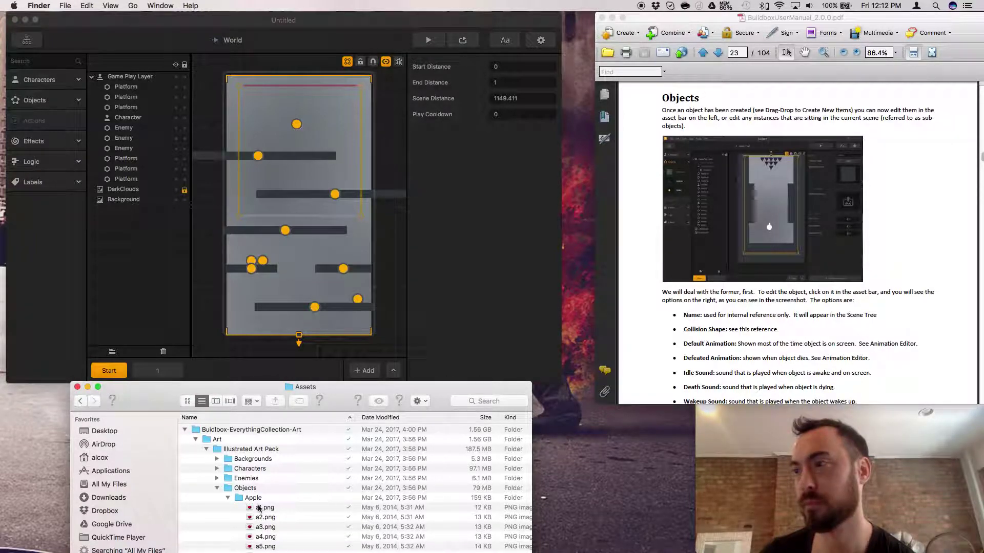
click(258, 508)
scroll(244, 487, down, 3)
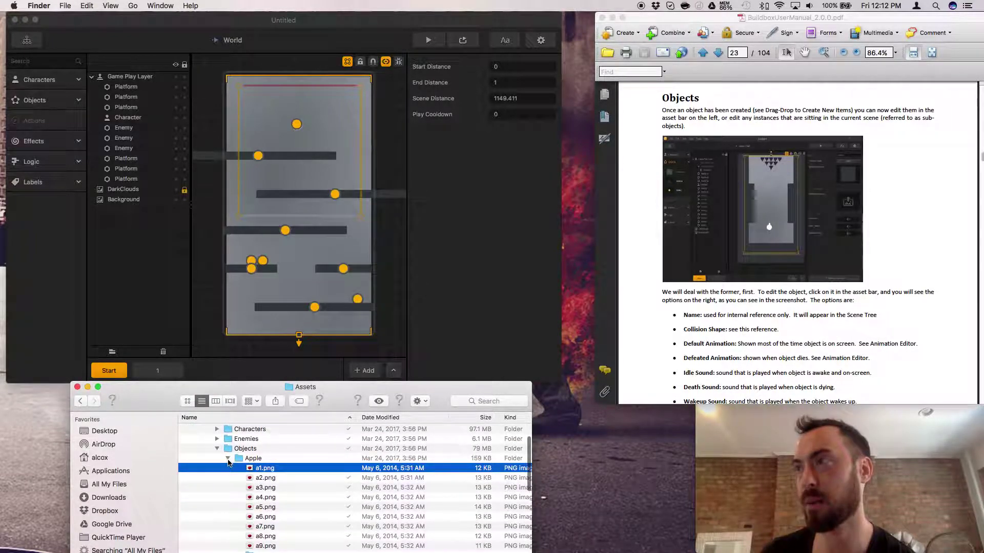
click(228, 460)
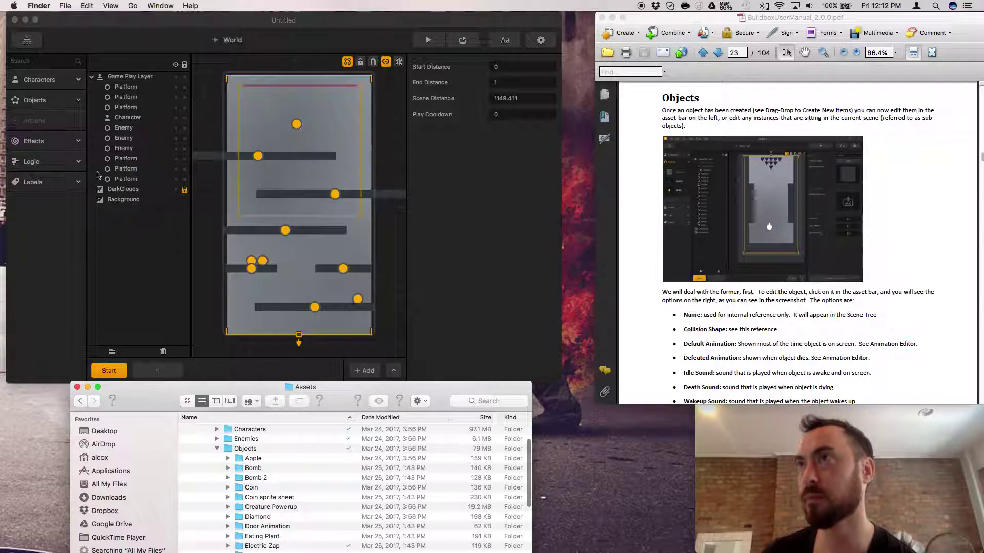
Add a1.png from Finder's Bomb 2 folder to the Buildbox scene as an object and scale it to about 0.184
click(34, 100)
click(51, 160)
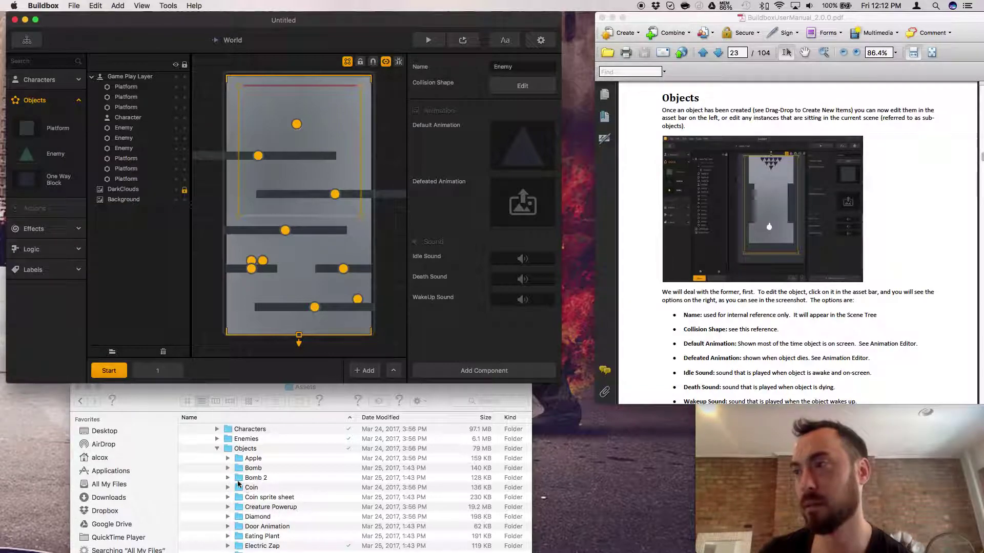
click(230, 478)
click(229, 478)
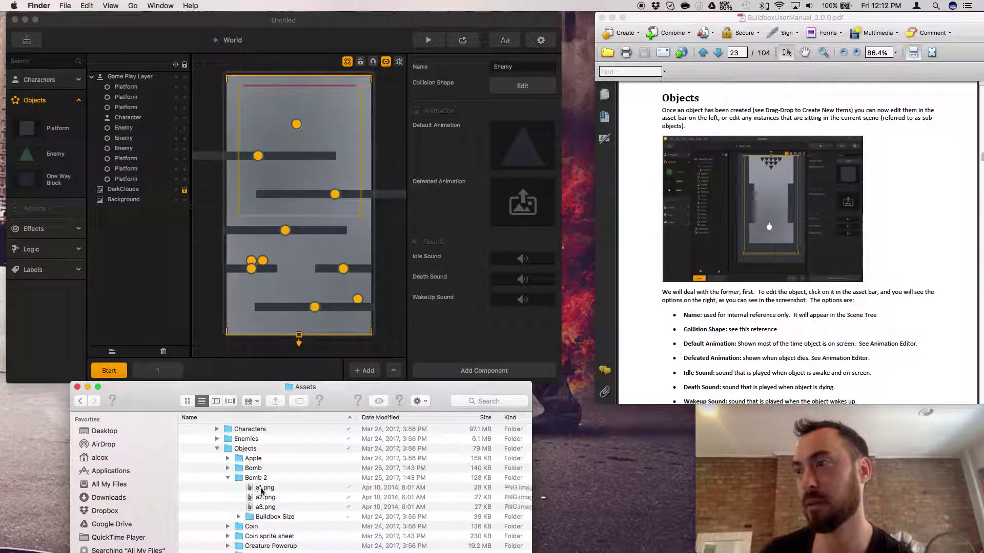
click(263, 489)
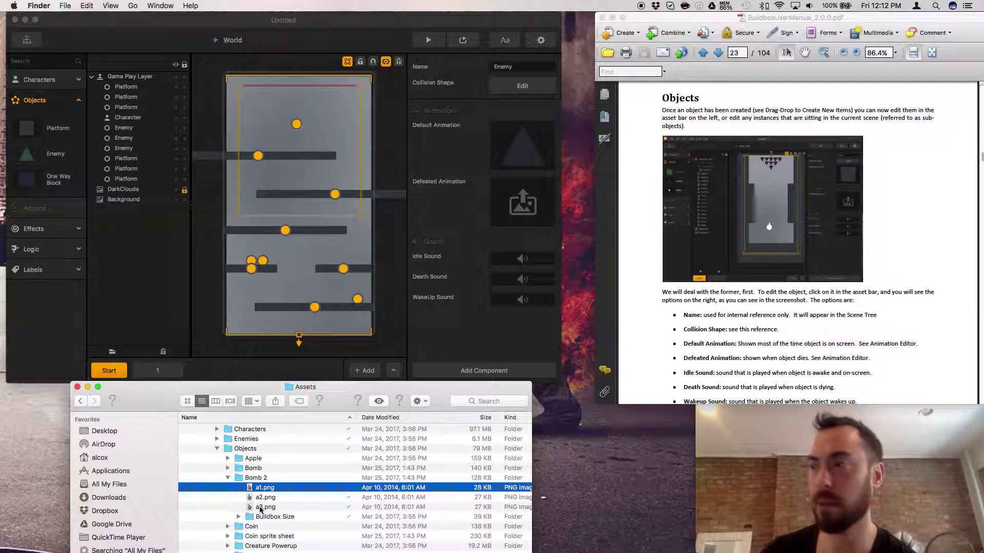
drag(266, 493, 361, 165)
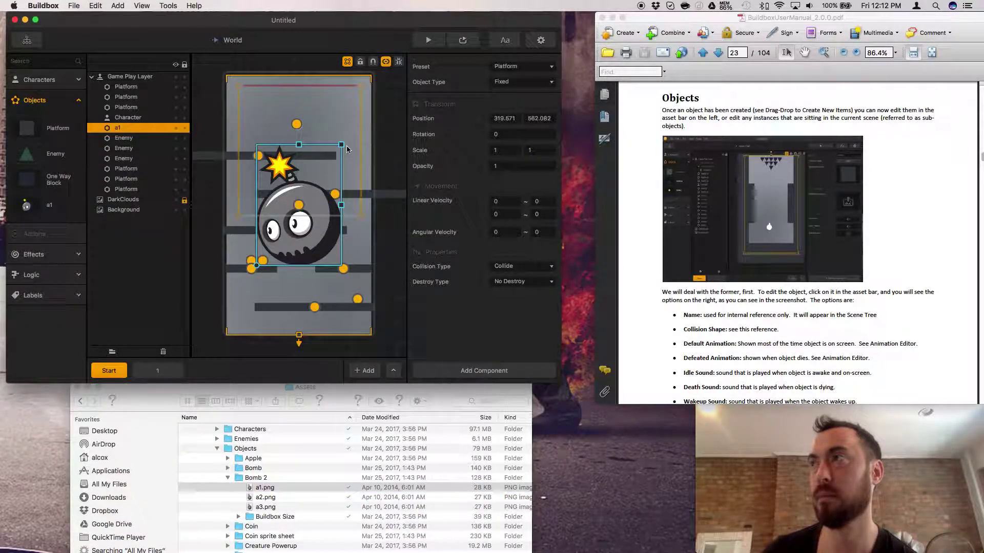
drag(341, 148, 314, 187)
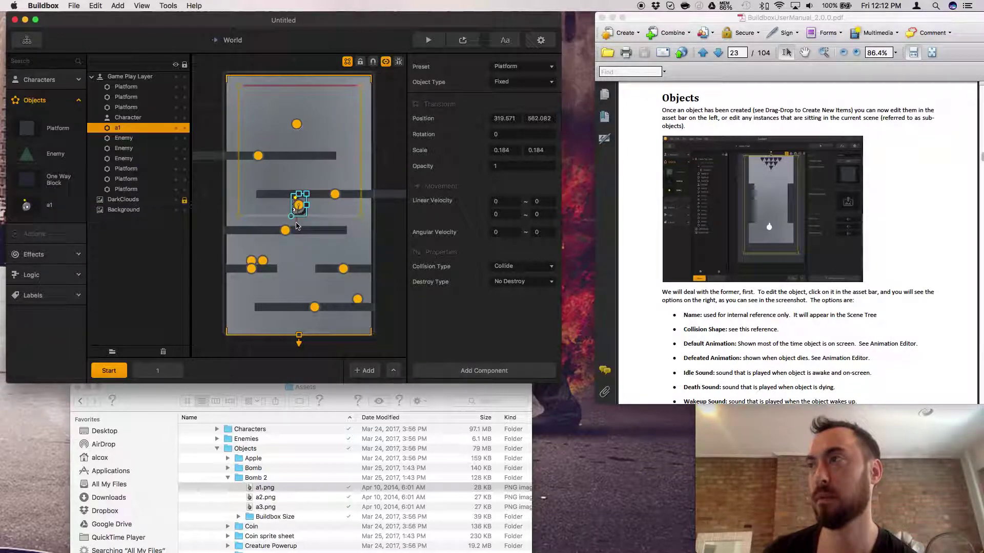
Turn off the display of connections, preview the Fall Switch game with the bomb in it, and close the preview
click(385, 62)
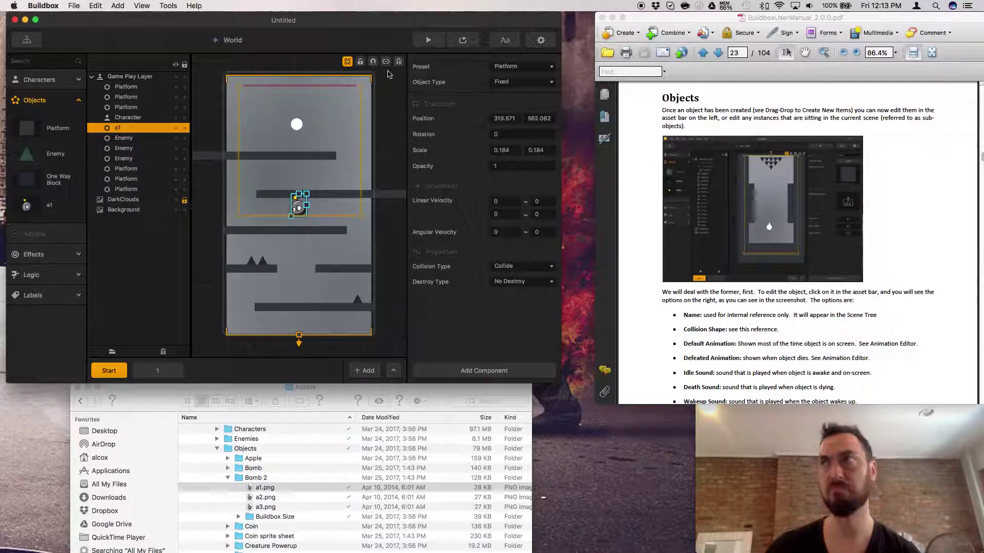
click(453, 43)
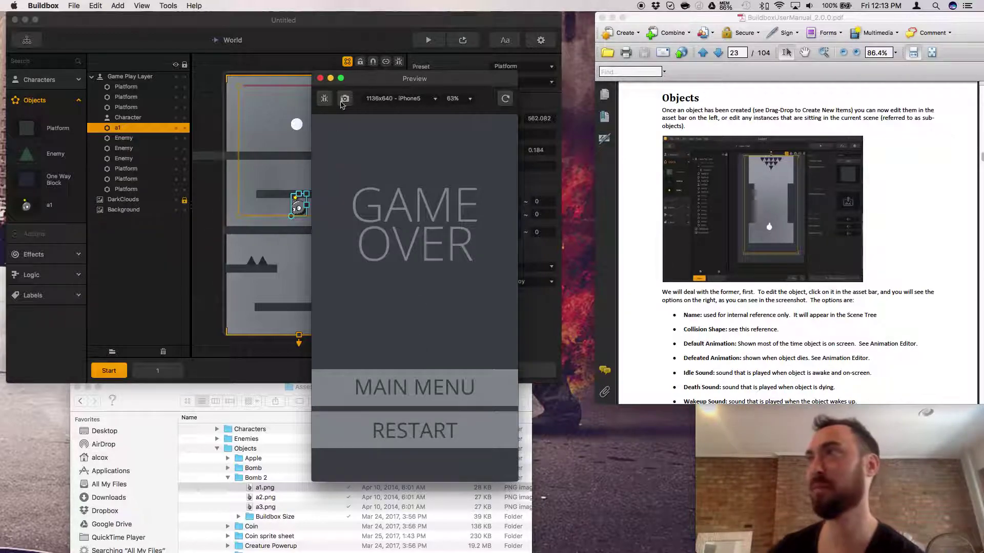
click(320, 78)
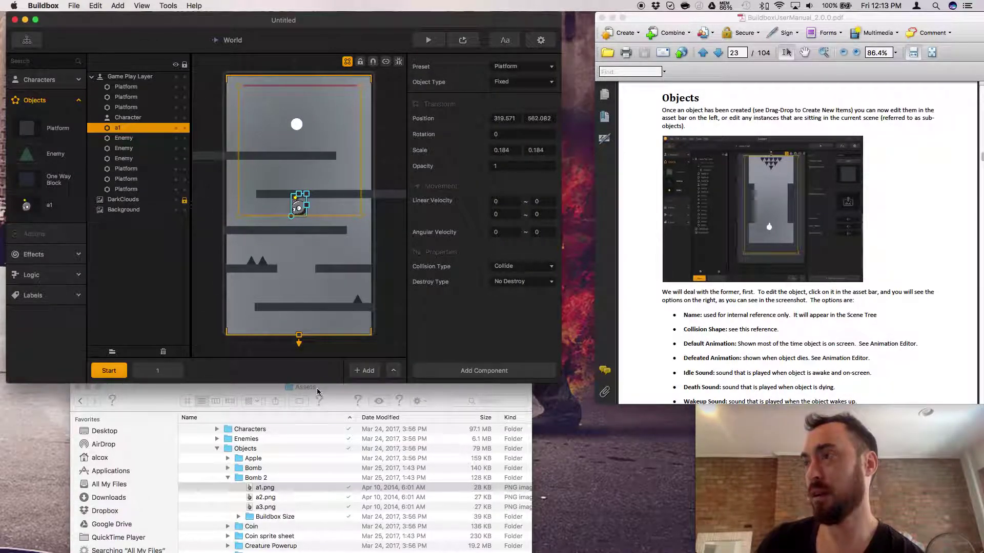
Find Full-Background-2.png in Finder's Candy Background 2 folder under Backgrounds and preview the image
scroll(278, 455, up, 3)
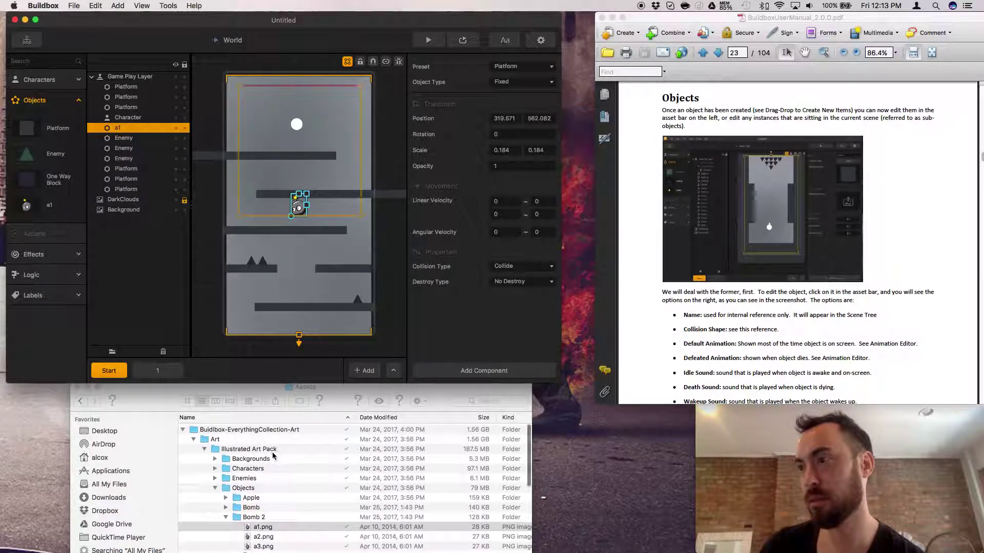
click(216, 459)
click(215, 459)
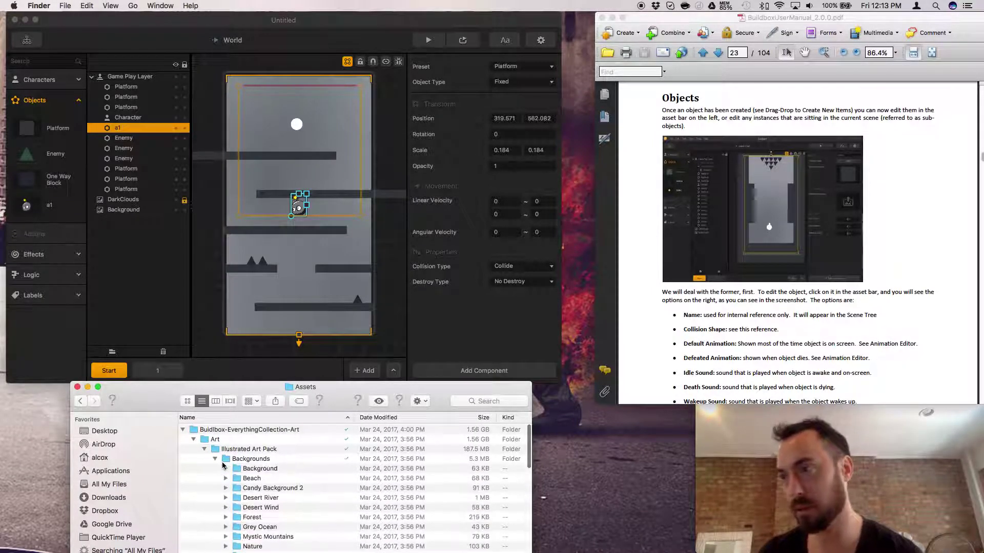
click(250, 478)
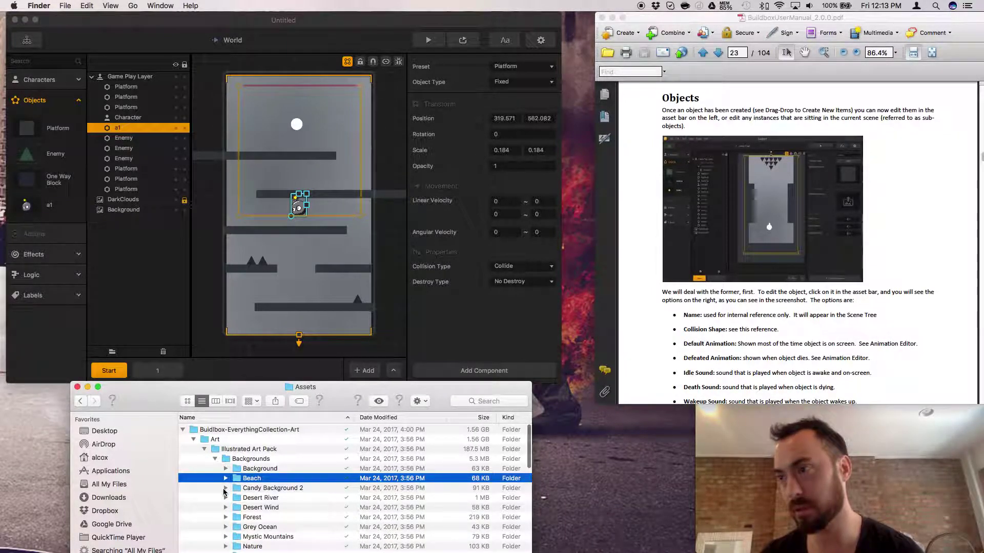
click(225, 489)
click(267, 499)
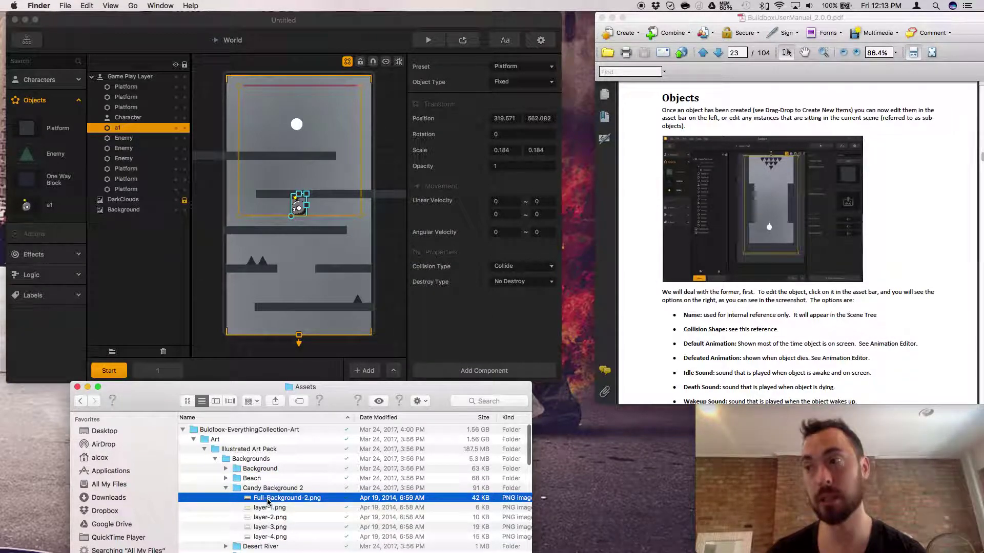
key(space)
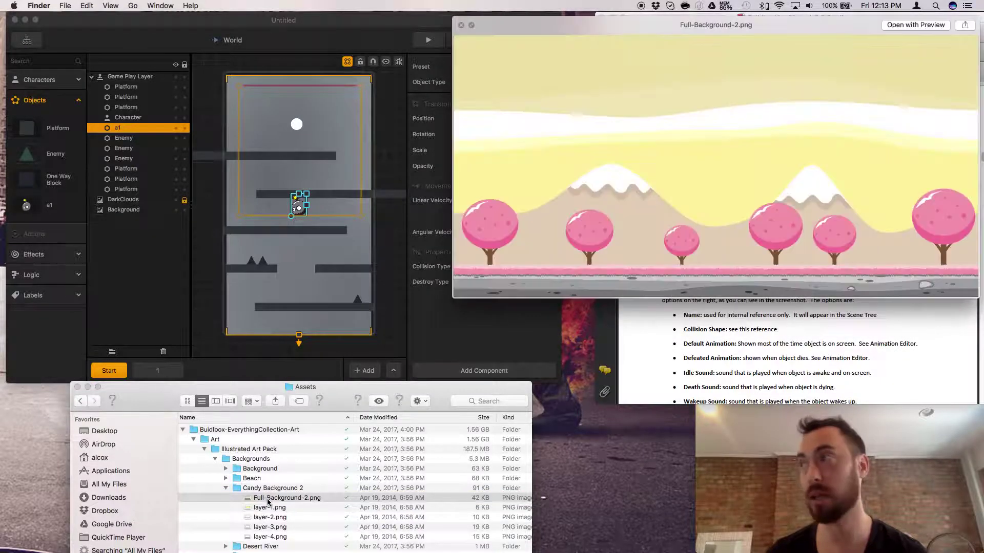
key(space)
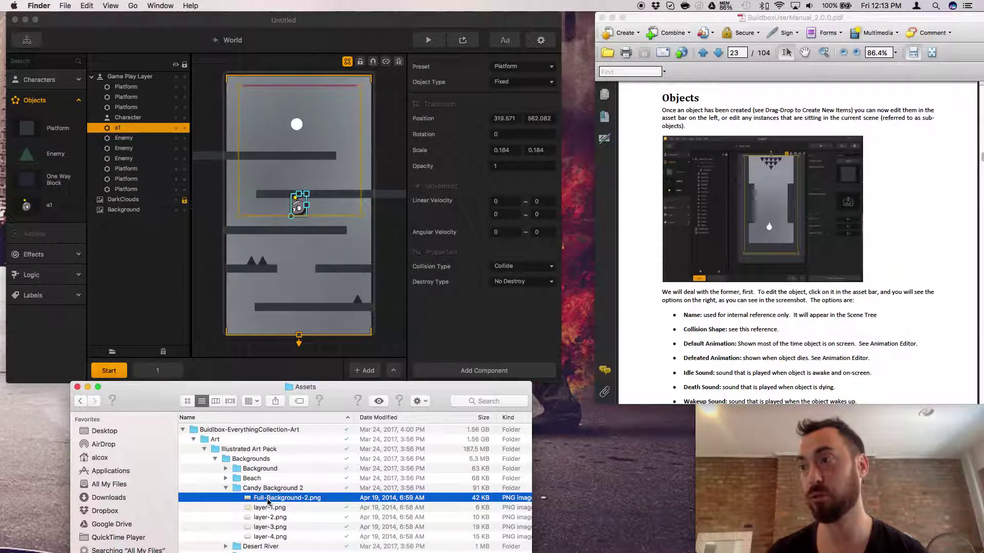
Add Full-Background-2.png from Finder to the Buildbox scene as a background and scale it to about 0.909 by 2.315
drag(268, 500, 325, 278)
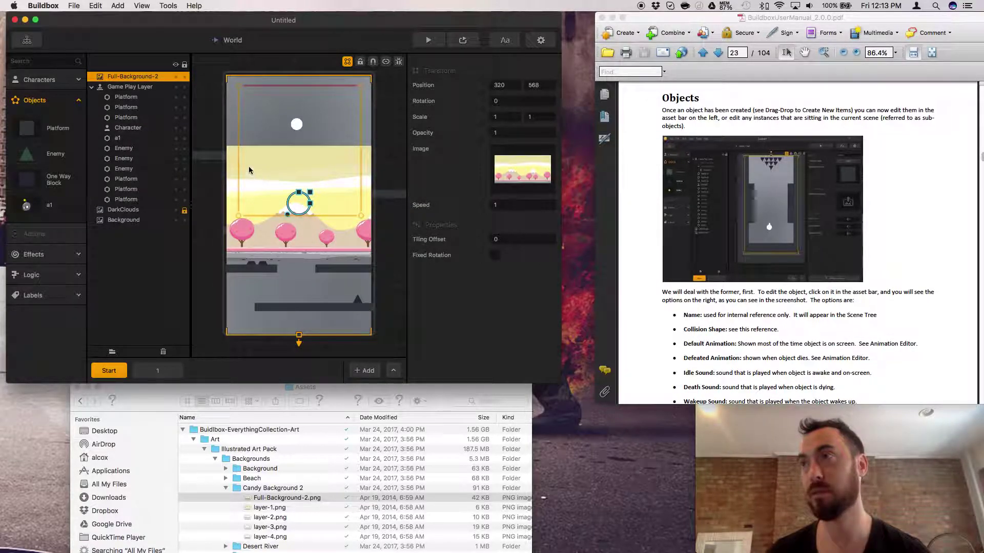
mouse_move(309, 192)
mouse_down()
mouse_move(314, 155)
mouse_move(309, 177)
mouse_up()
Move Full-Background-2 below the Game Play Layer and above DarkClouds, lock it, and switch its visibility off and back on
mouse_move(133, 82)
mouse_down()
mouse_move(147, 210)
mouse_move(177, 208)
mouse_up()
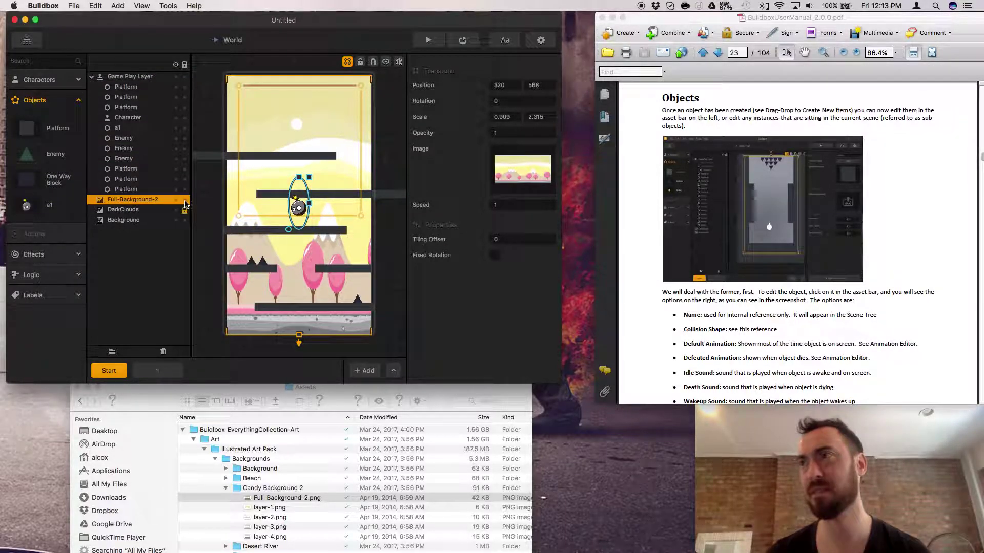
click(175, 200)
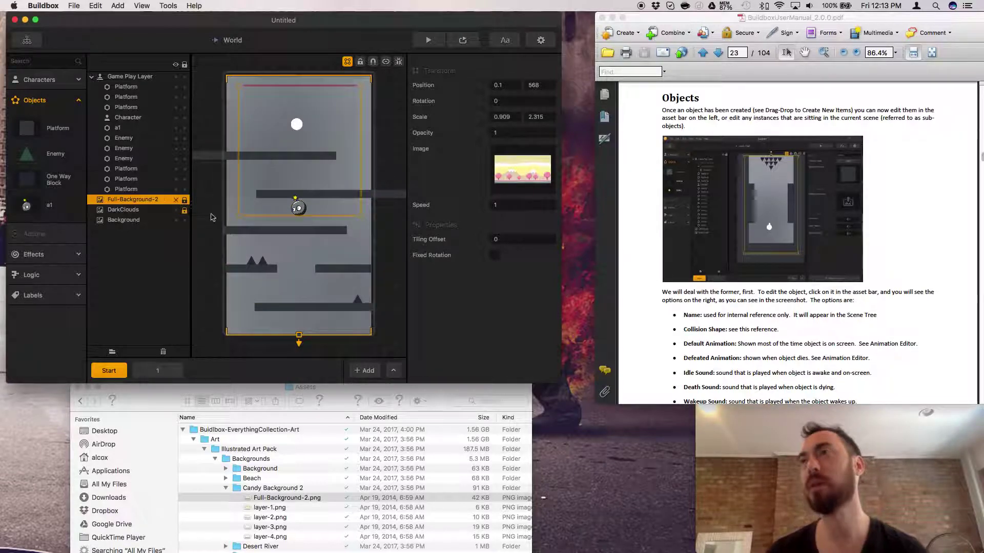
click(176, 200)
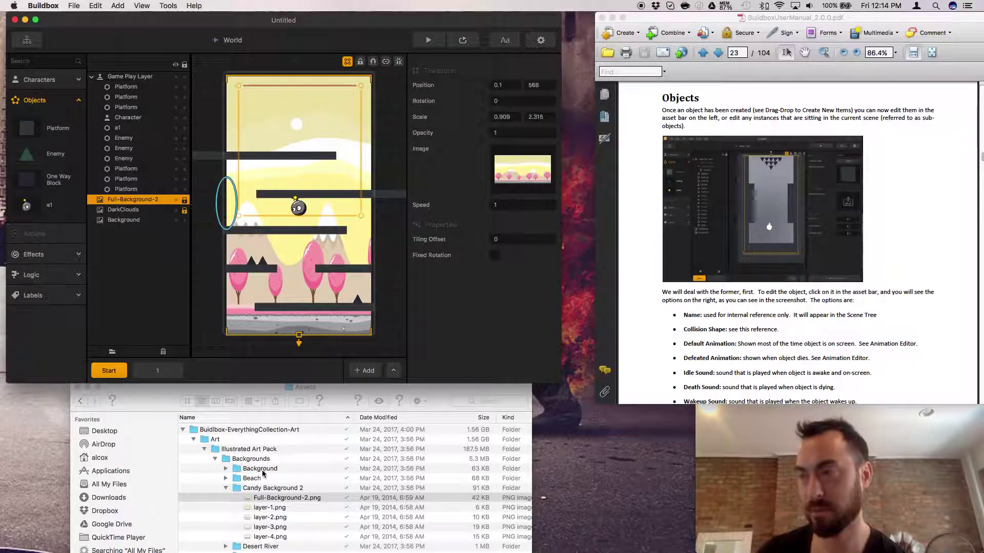
Collapse Candy Background 2 in Finder and preview the full background and parallax images in the Portrait Background 2 folder
click(226, 488)
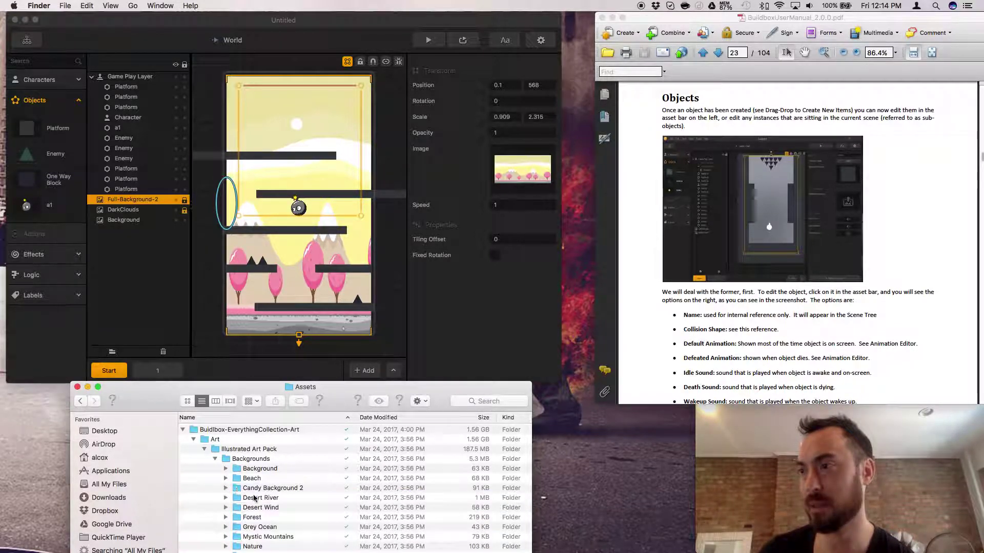
scroll(255, 497, down, 3)
scroll(255, 498, down, 4)
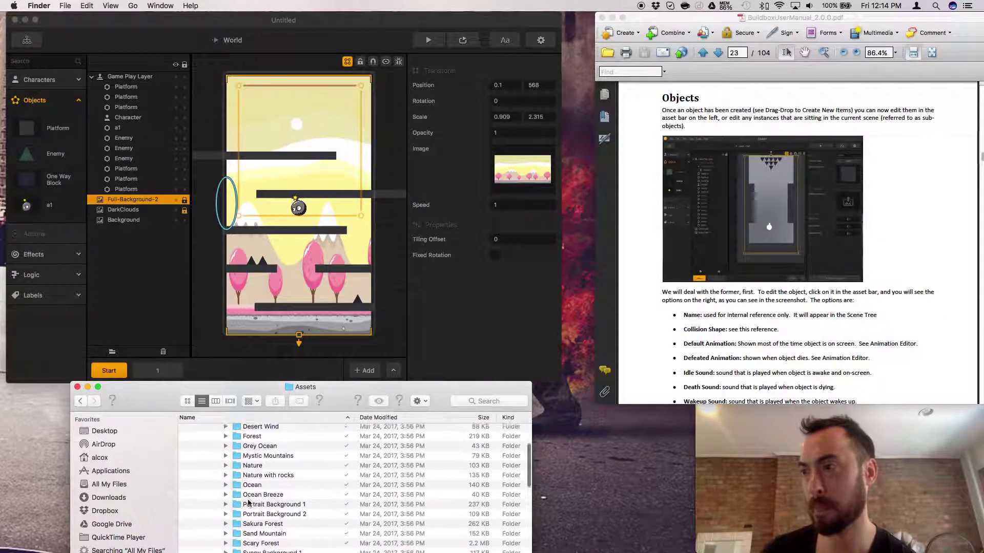
scroll(240, 495, down, 2)
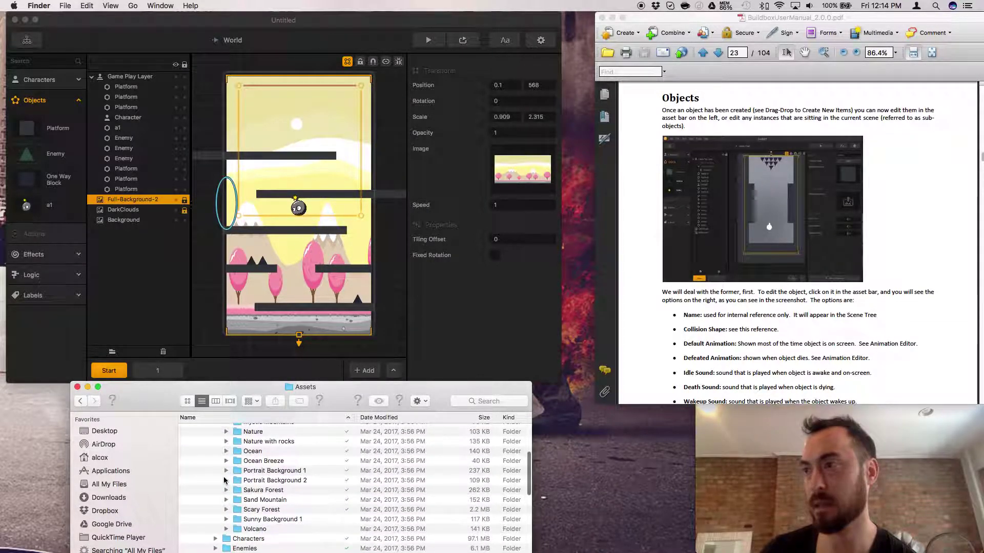
click(226, 481)
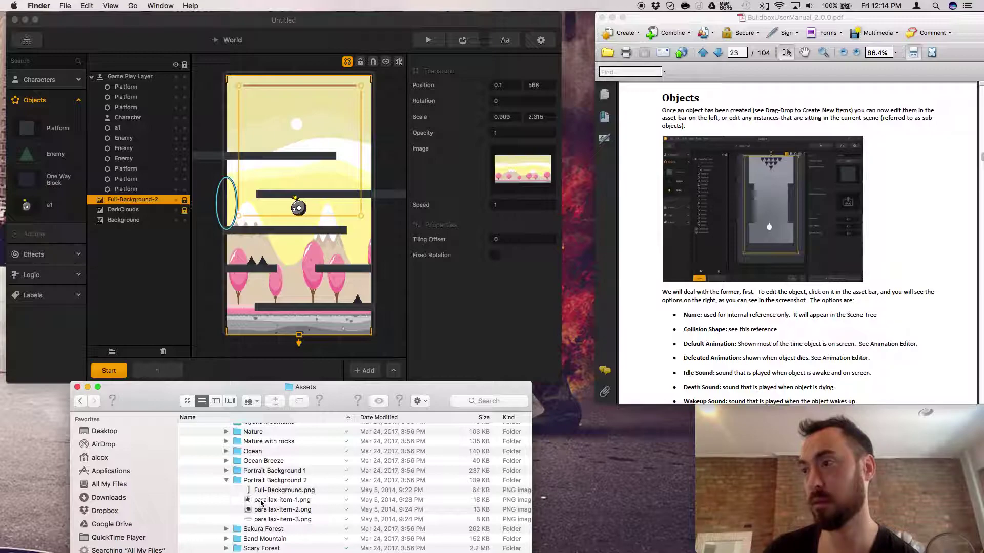
click(264, 502)
click(267, 491)
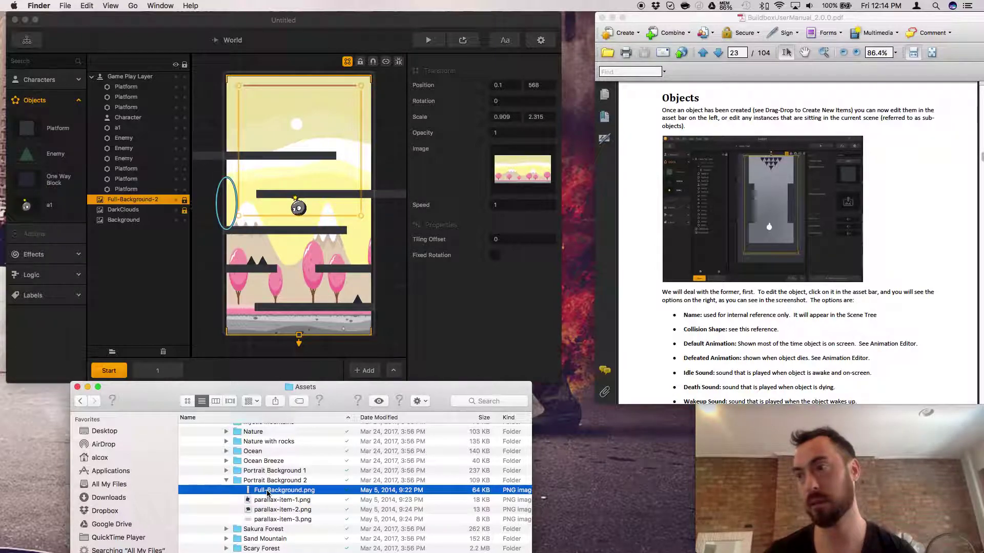
key(space)
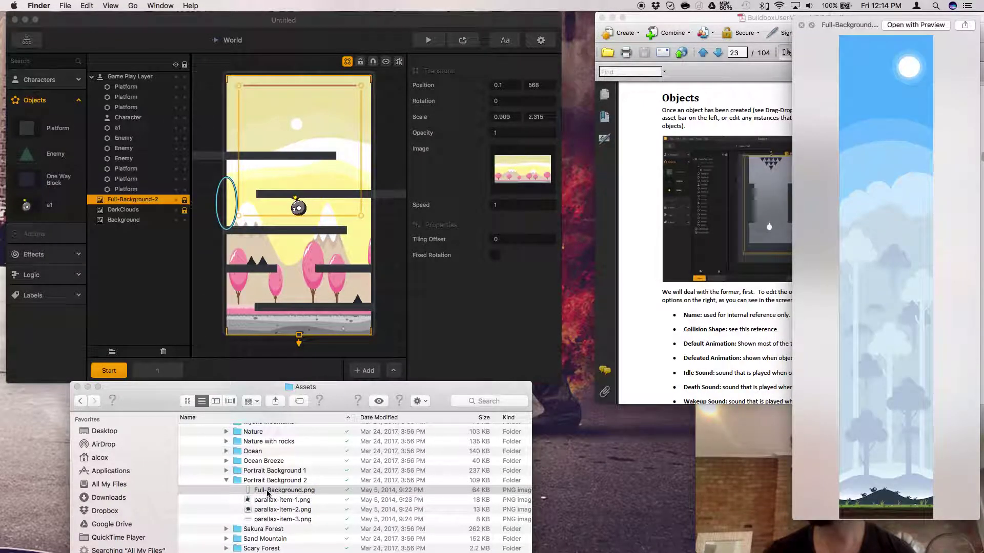
click(263, 508)
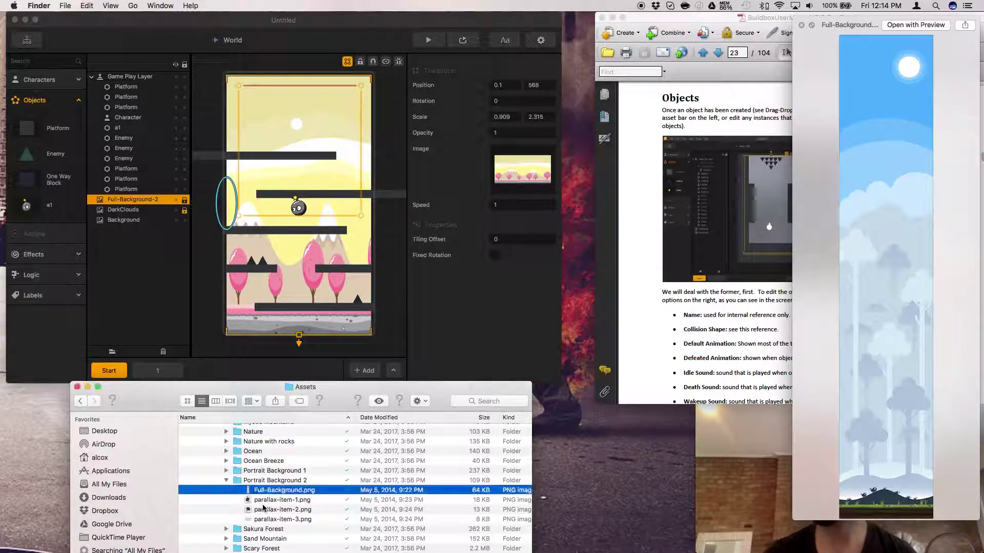
click(261, 510)
click(262, 519)
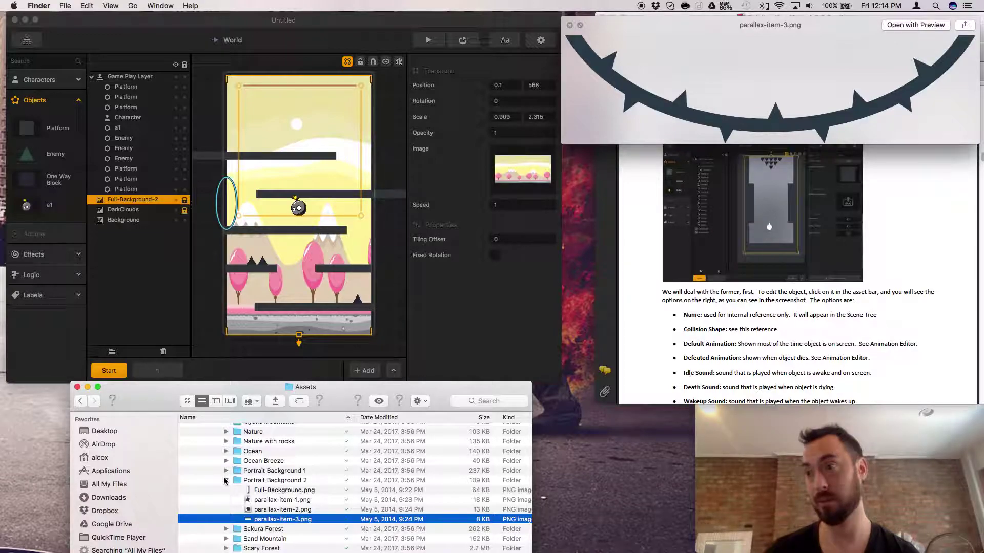
Collapse Portrait Background 2, preview Full-background.png in the Portrait Background 1 folder, and collapse that folder
click(223, 481)
click(226, 471)
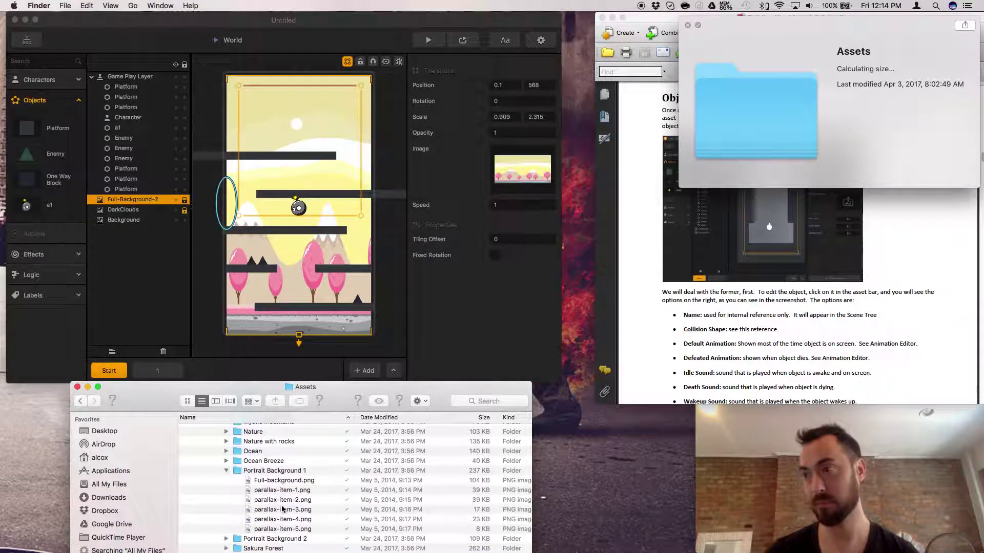
click(278, 482)
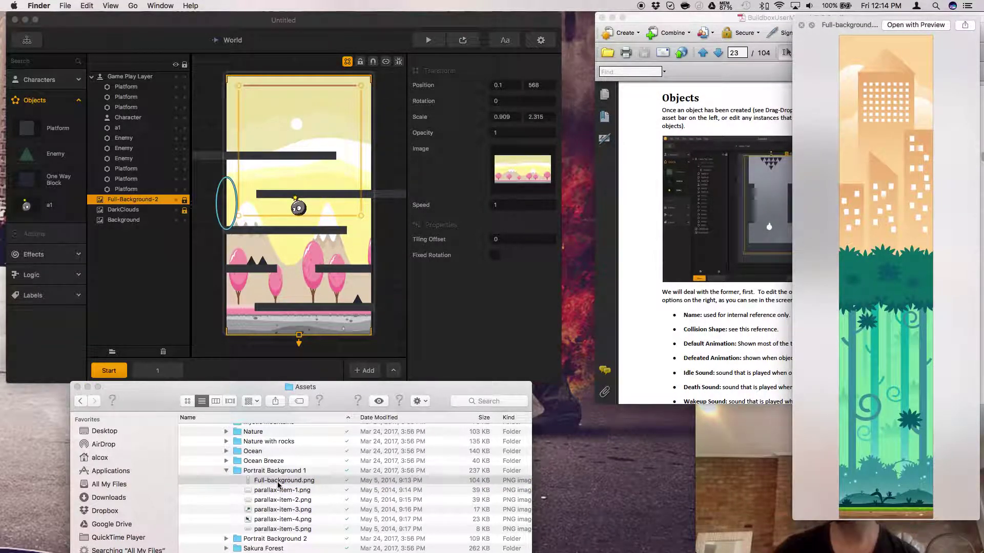
key(space)
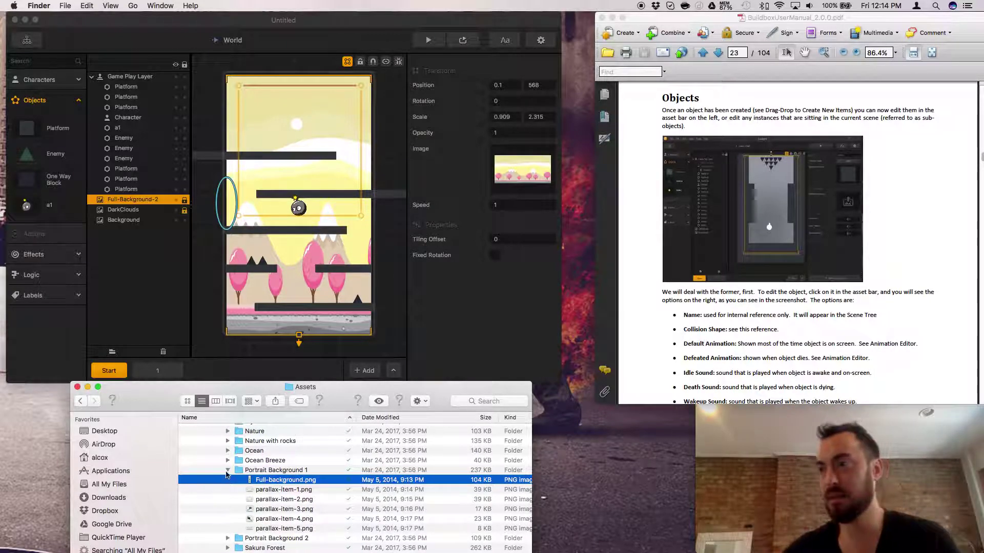
click(226, 471)
click(226, 471)
click(227, 471)
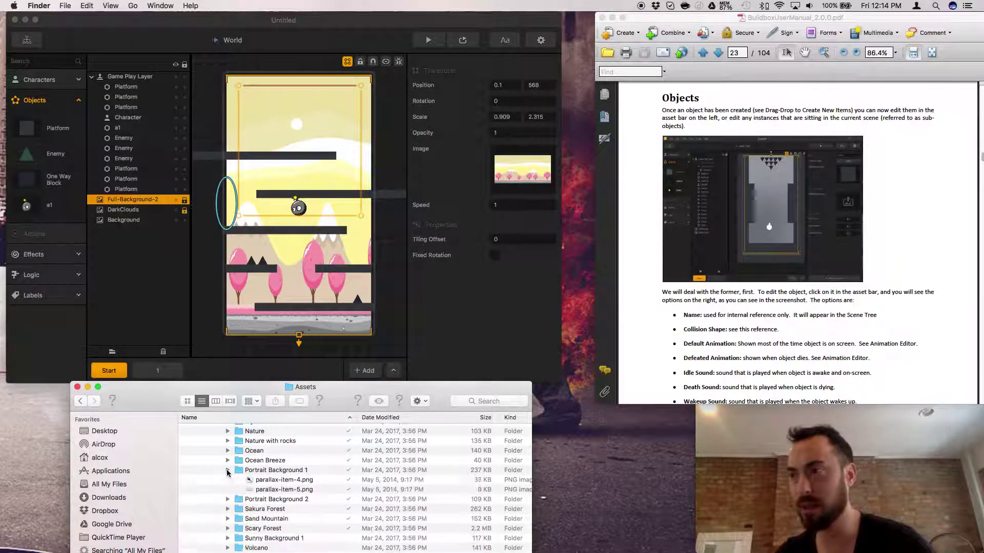
Expand Ocean Breeze and Ocean, and preview the layer images and under-ocean background in Ocean's PNG folder
click(228, 460)
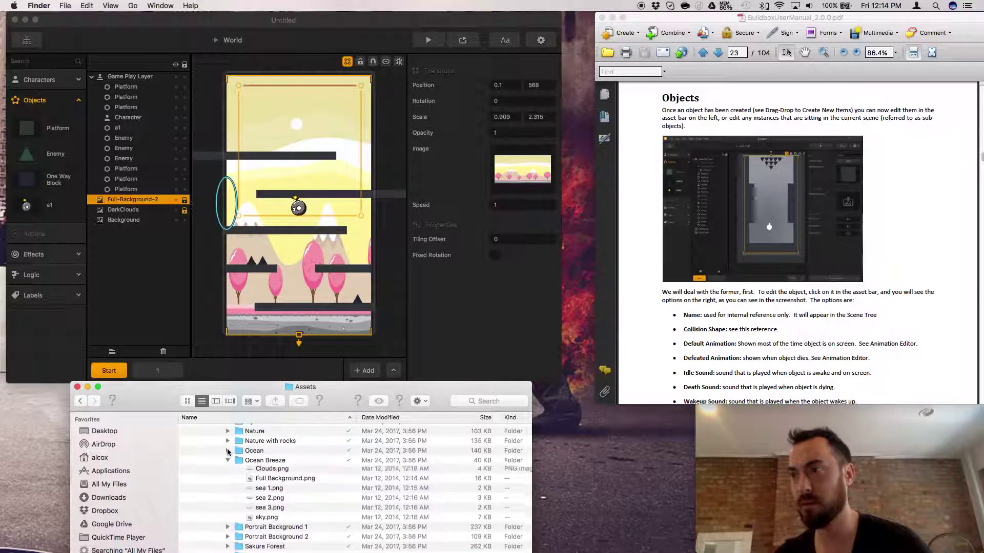
click(228, 451)
click(238, 462)
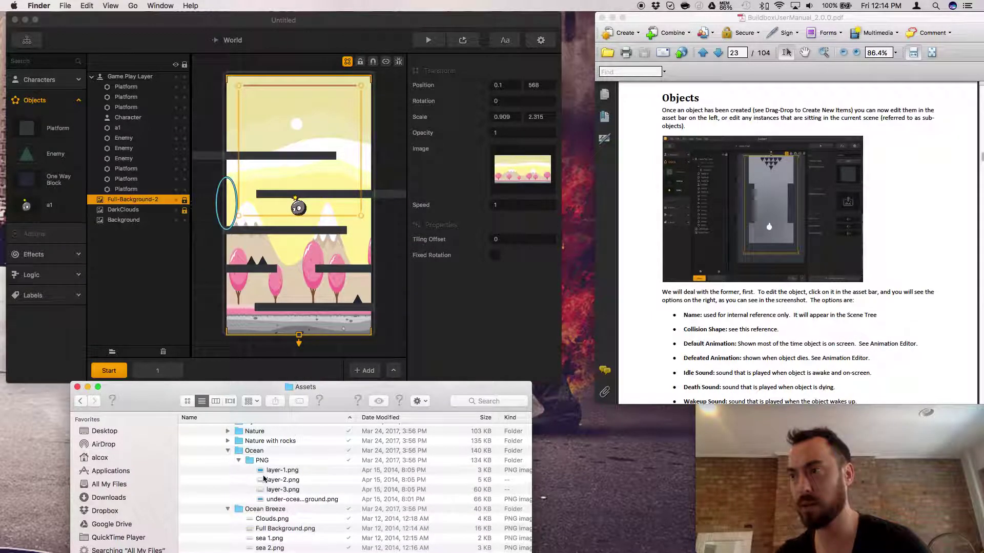
click(270, 470)
key(space)
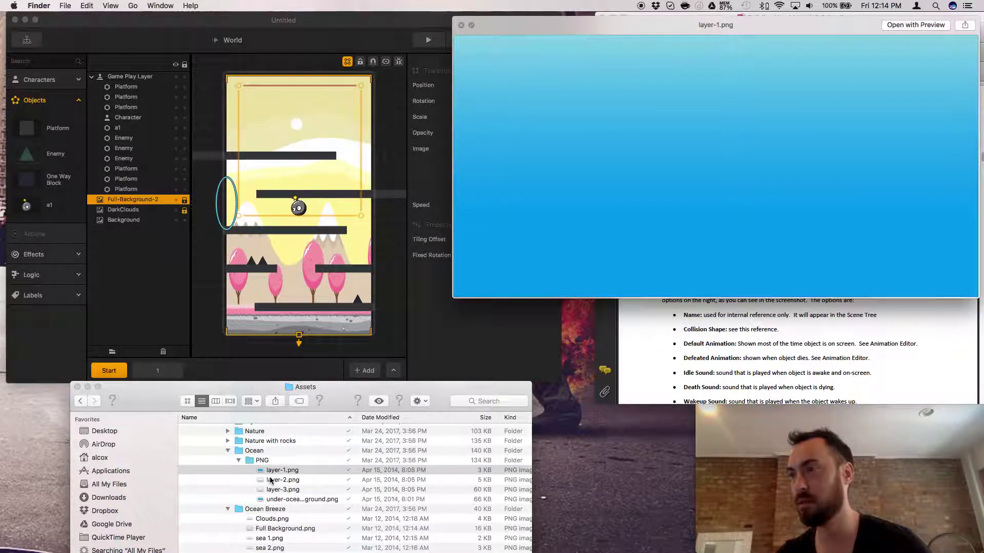
click(270, 476)
click(274, 482)
click(275, 491)
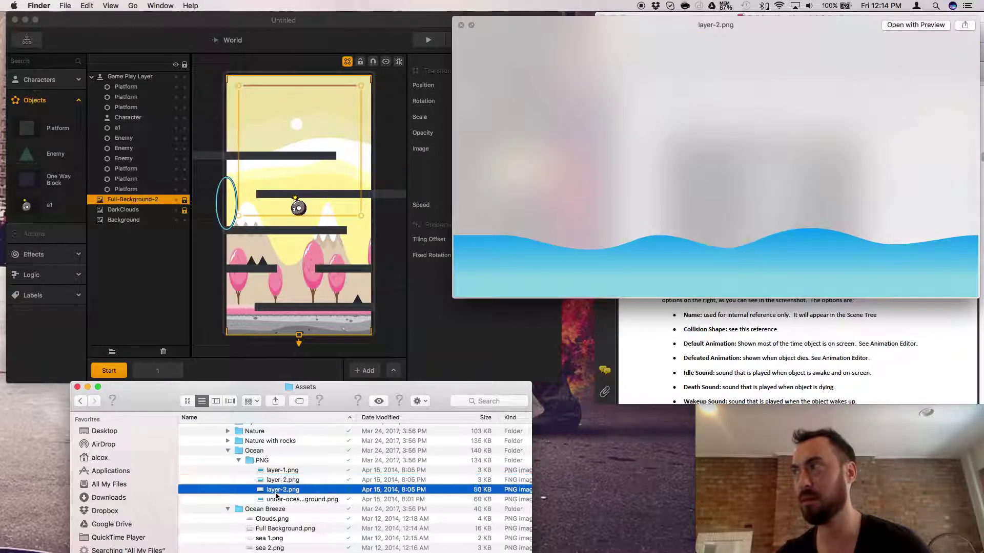
click(275, 501)
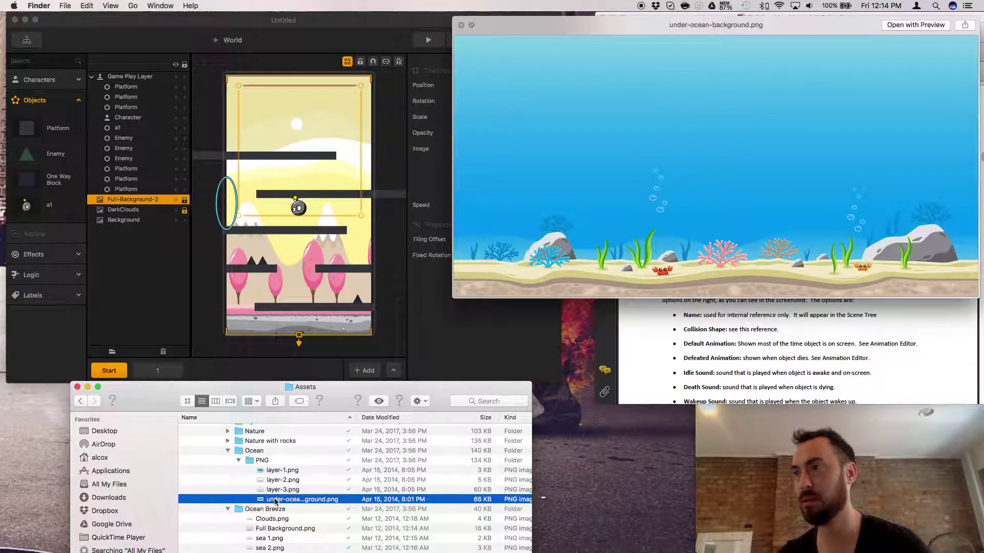
In Buildbox, unlock Full-Background-2, set its rotation to 90, and move it to about 140.6, 534
click(296, 317)
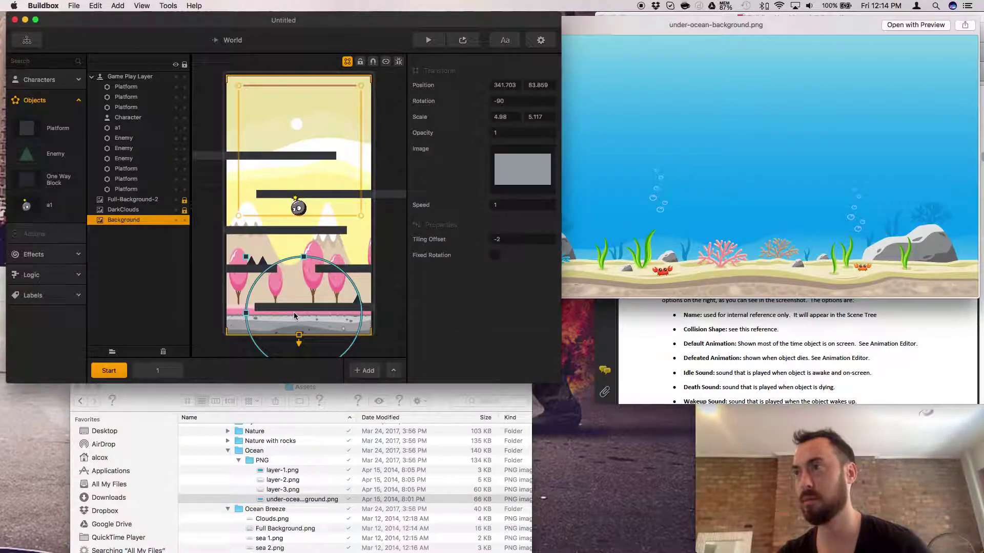
click(137, 201)
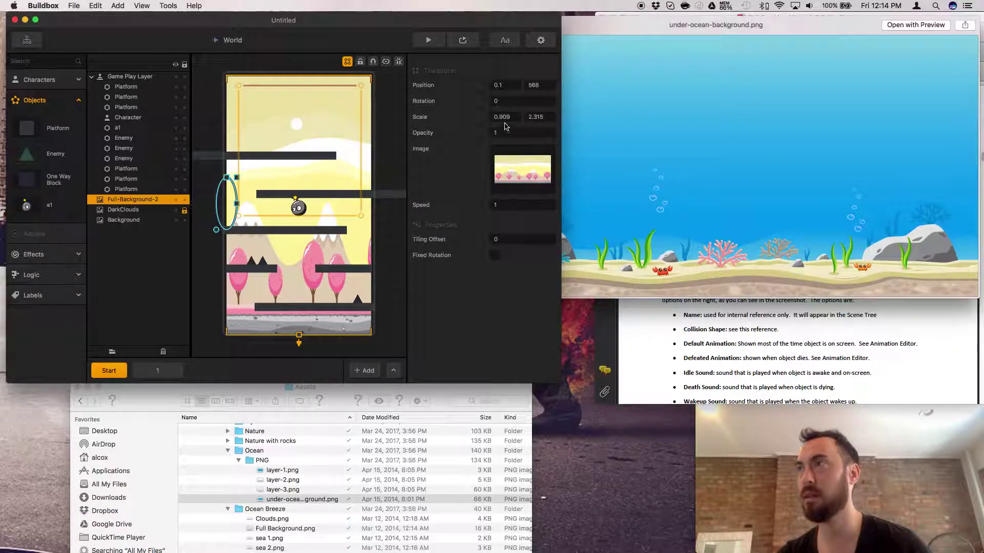
click(502, 103)
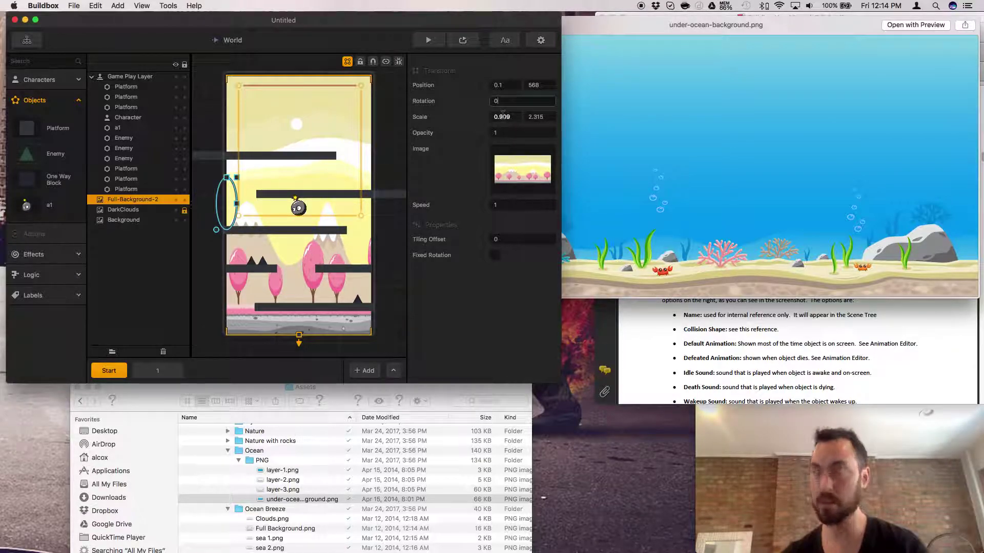
key(Return)
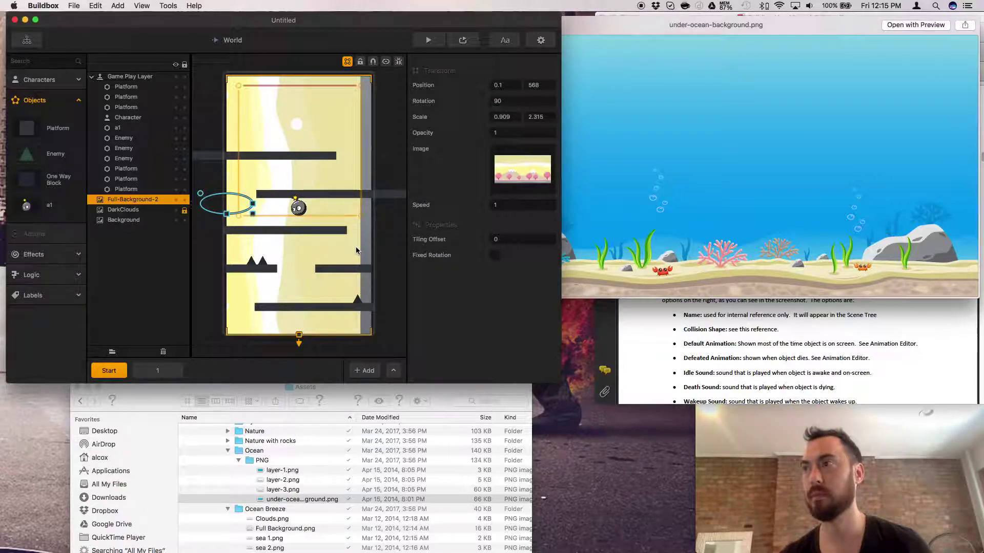
drag(244, 208, 266, 217)
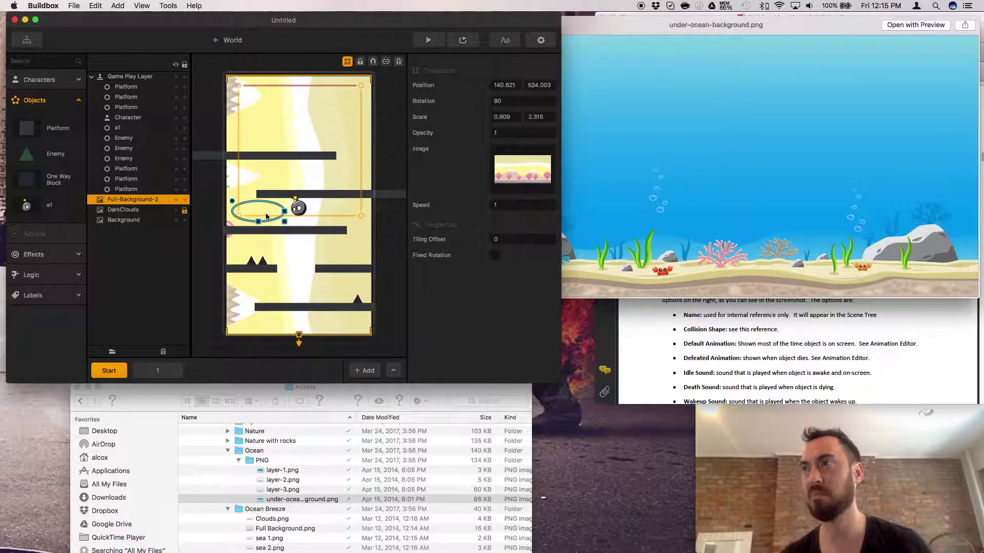
Set the speed of Full-Background-2 to 2 and close the under-ocean background preview in Finder
click(496, 206)
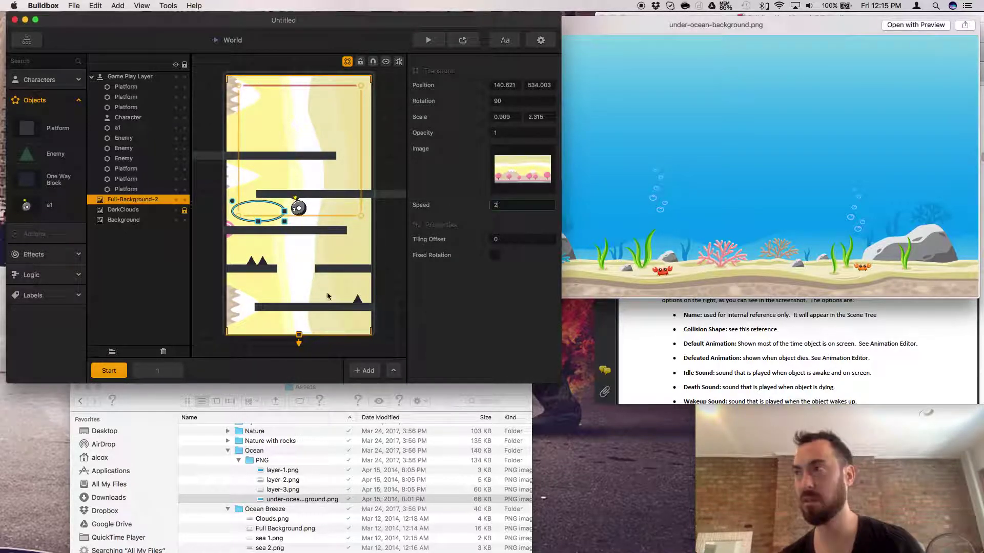
click(381, 470)
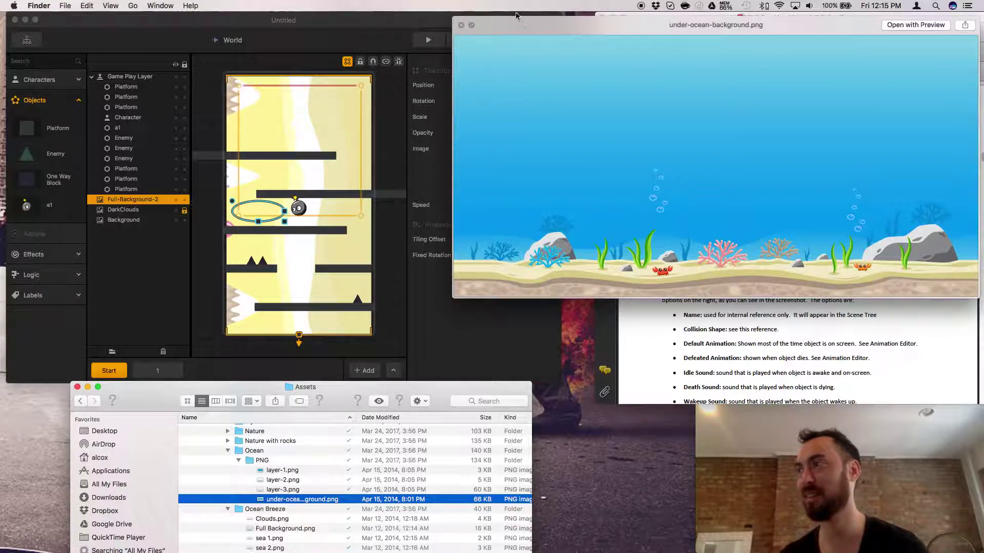
click(460, 25)
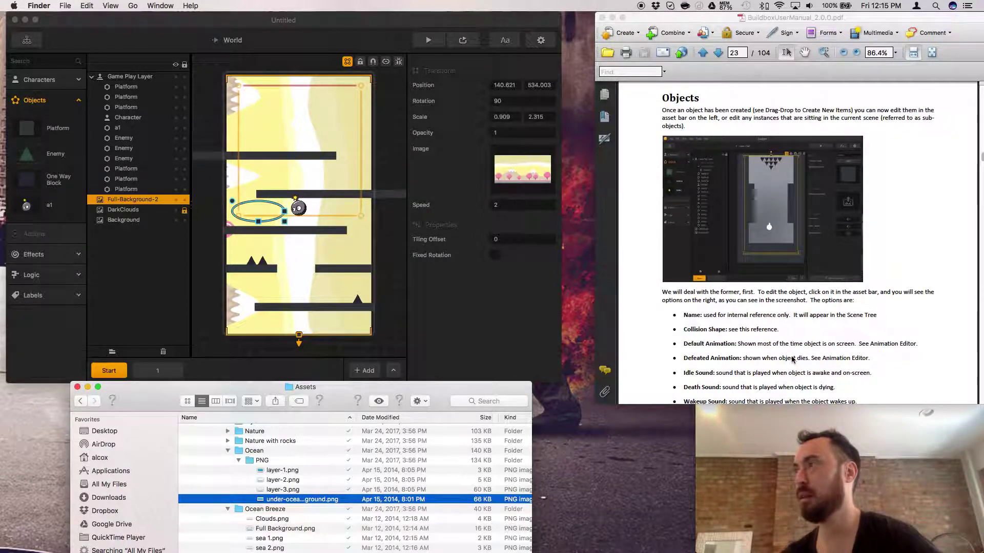
Set the preset of the a1 object to Wheel and move it to about 22.7, 517 at the scene's left edge
click(299, 208)
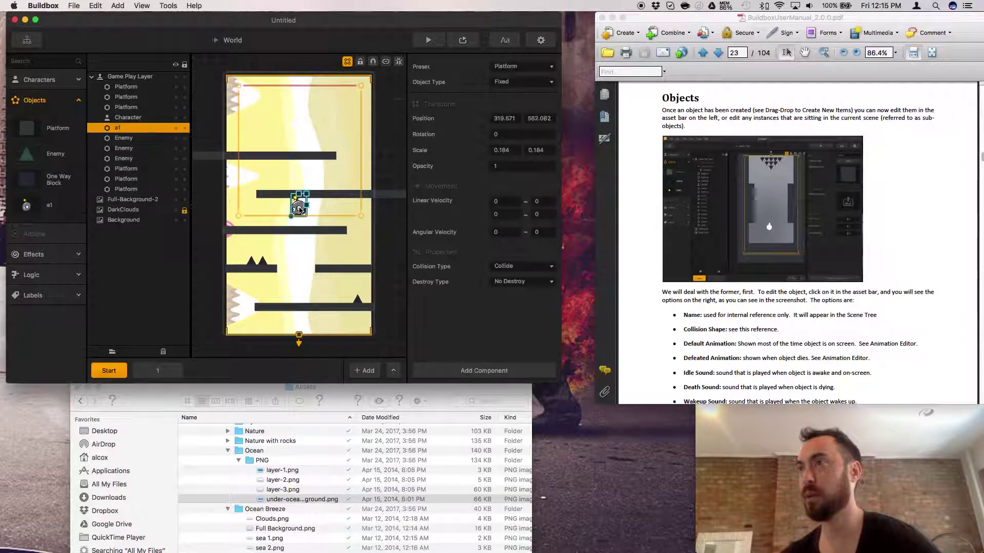
click(552, 83)
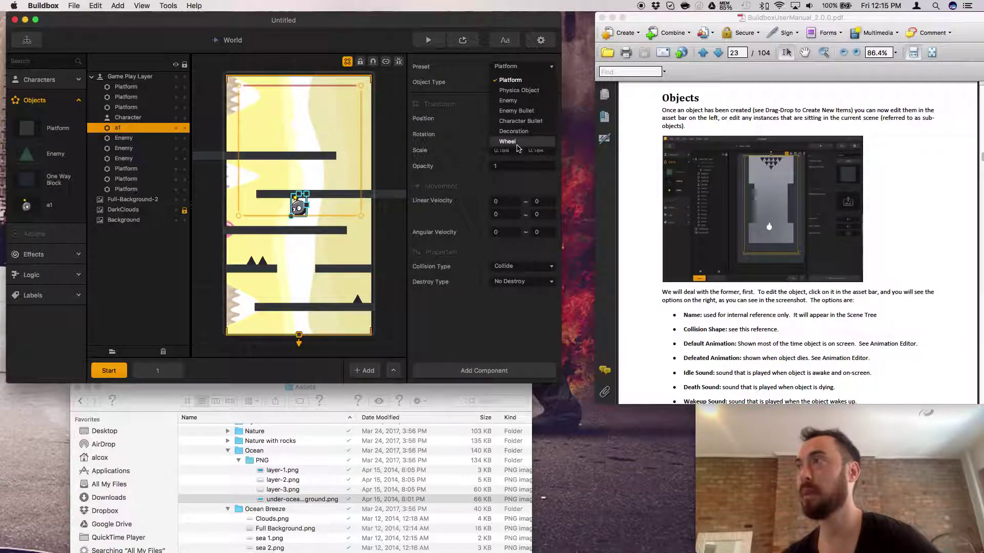
click(517, 145)
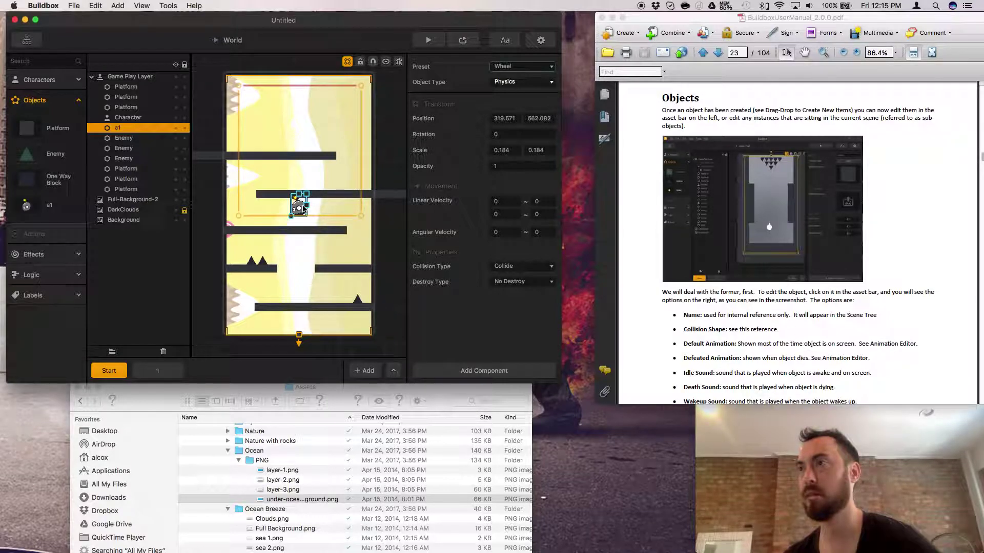
drag(295, 209, 233, 221)
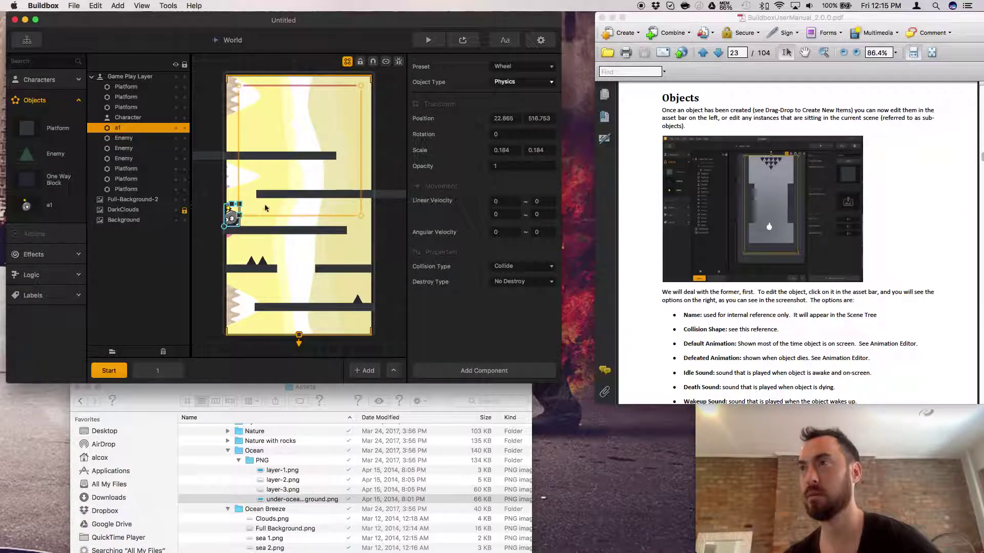
Move the platform above a1 right to about 673.8, 612.3, and shift the platform beneath a1 further left
click(268, 198)
drag(268, 198, 313, 199)
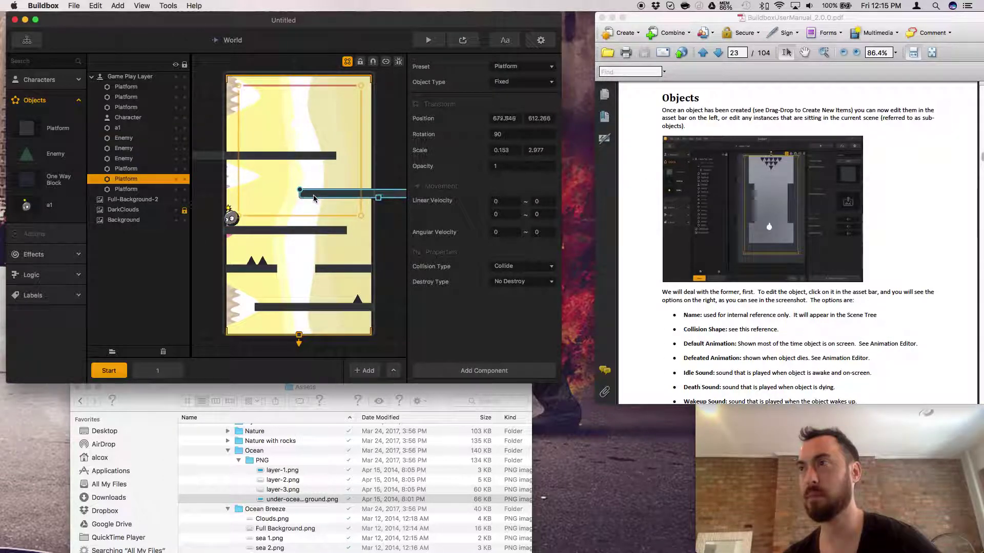
click(345, 270)
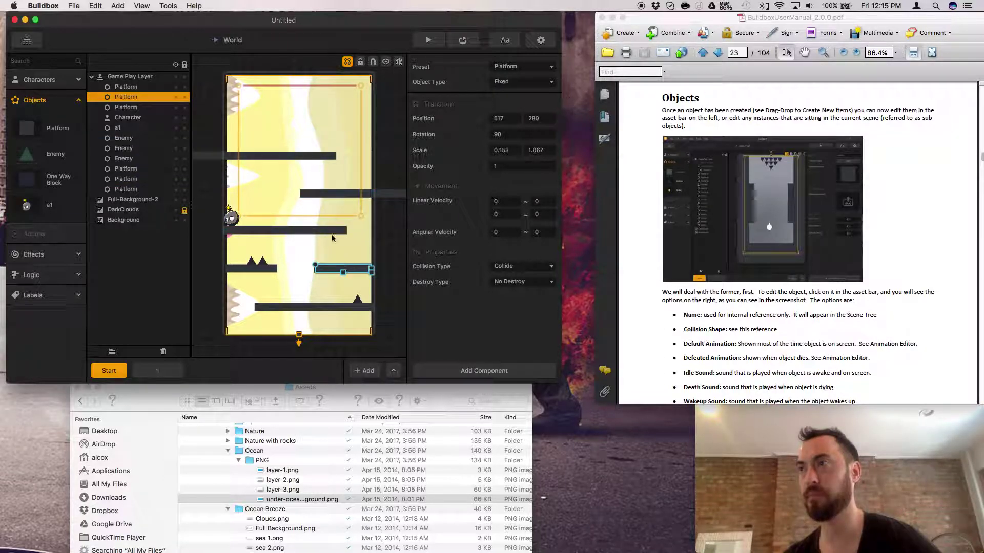
click(330, 234)
drag(330, 234, 262, 229)
Duplicate the a1 wheel and place the copy at about 605, 351 above the short platform on the scene's right side
click(232, 220)
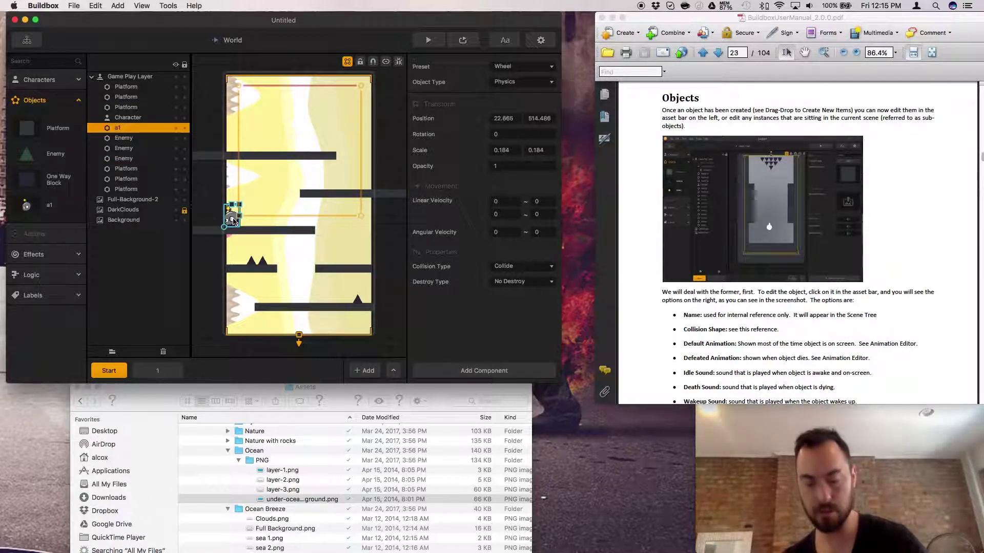
key(super+d)
drag(246, 221, 361, 258)
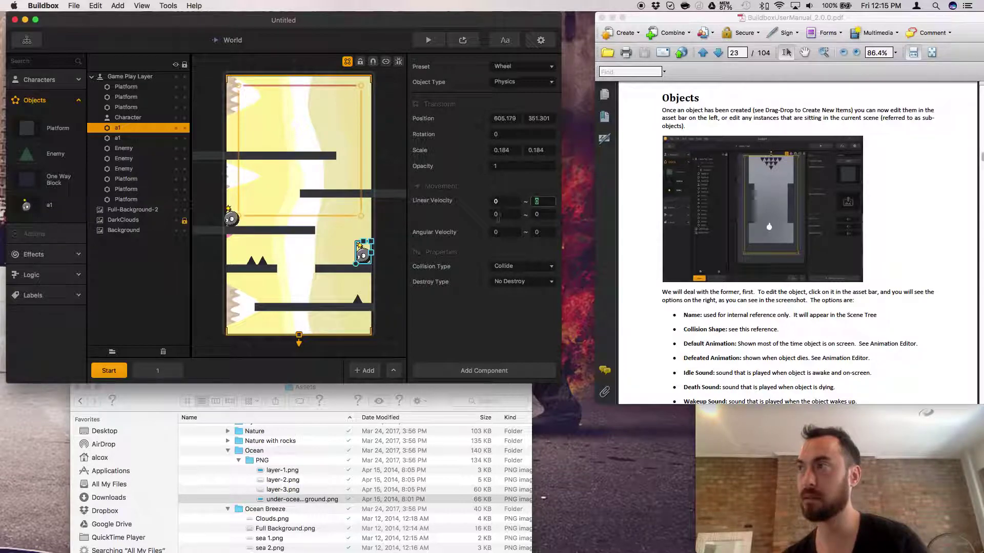
Set the random factor of the horizontal linear velocity to 10 for the a1 wheel at the scene's left edge
text(10)
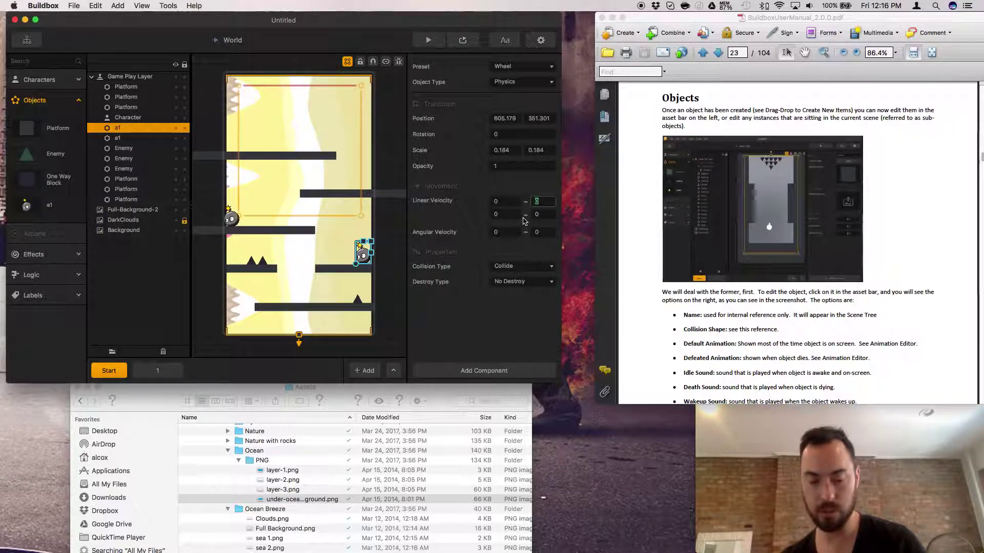
click(231, 221)
click(547, 202)
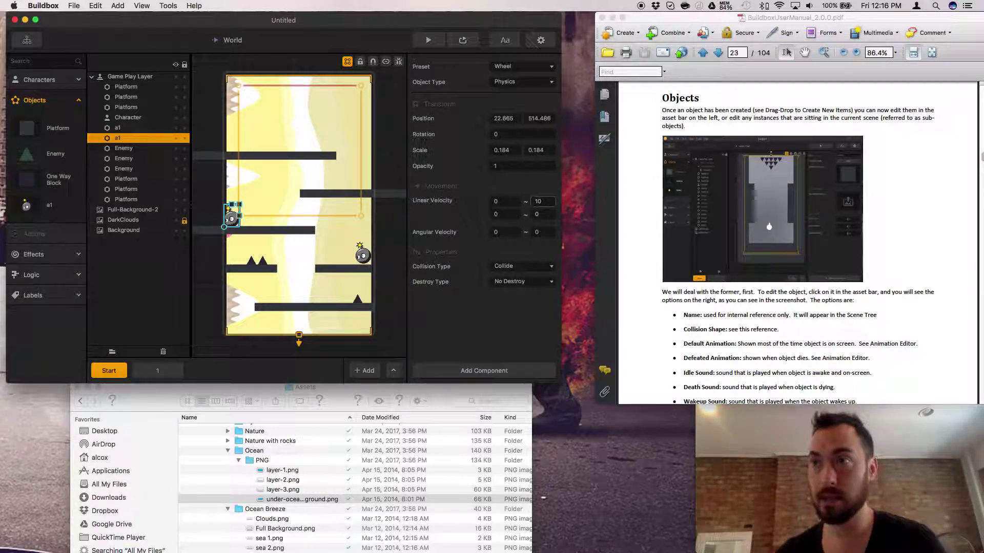
Add a Transform logic object at about 369.4, 510 and set its rotation modifier to -1
click(77, 276)
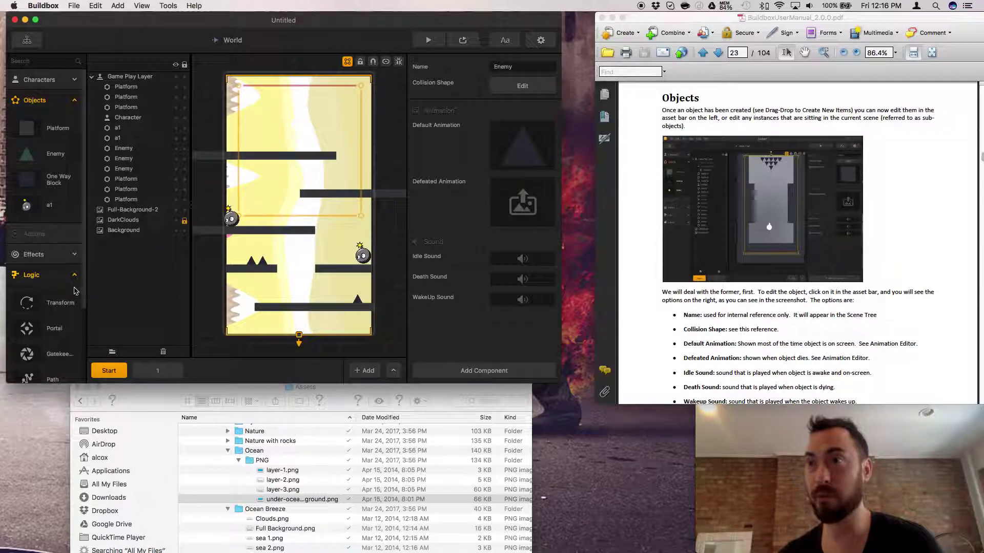
scroll(56, 307, down, 4)
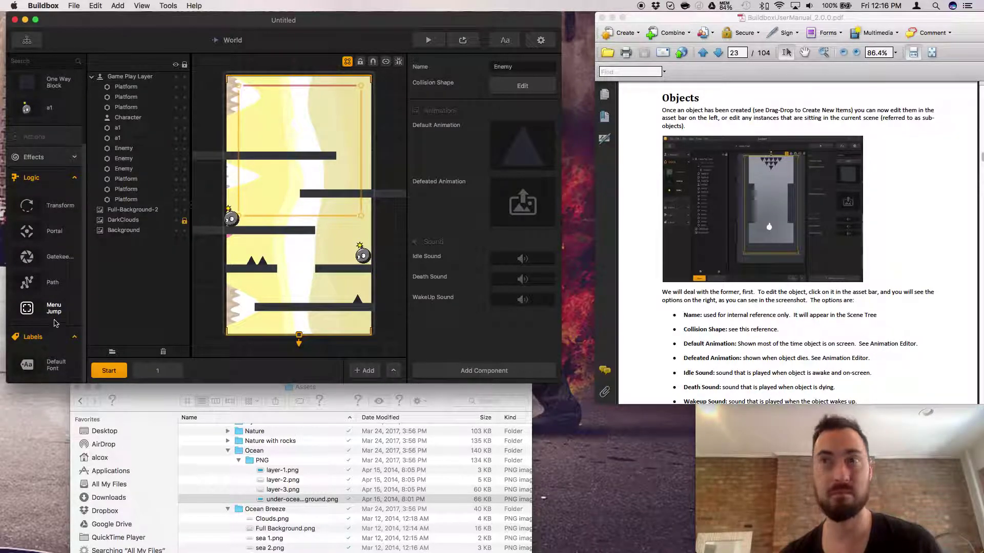
drag(27, 206, 310, 219)
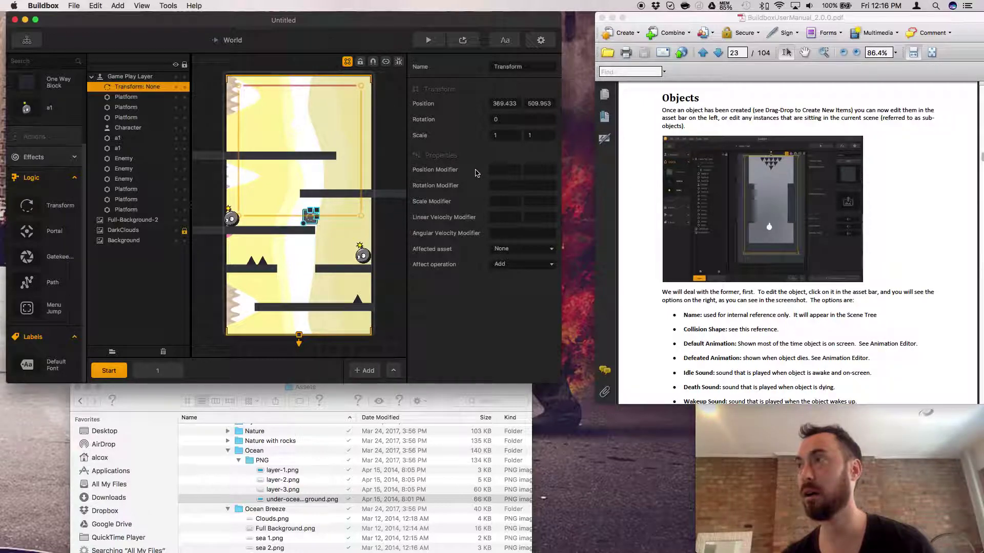
click(509, 182)
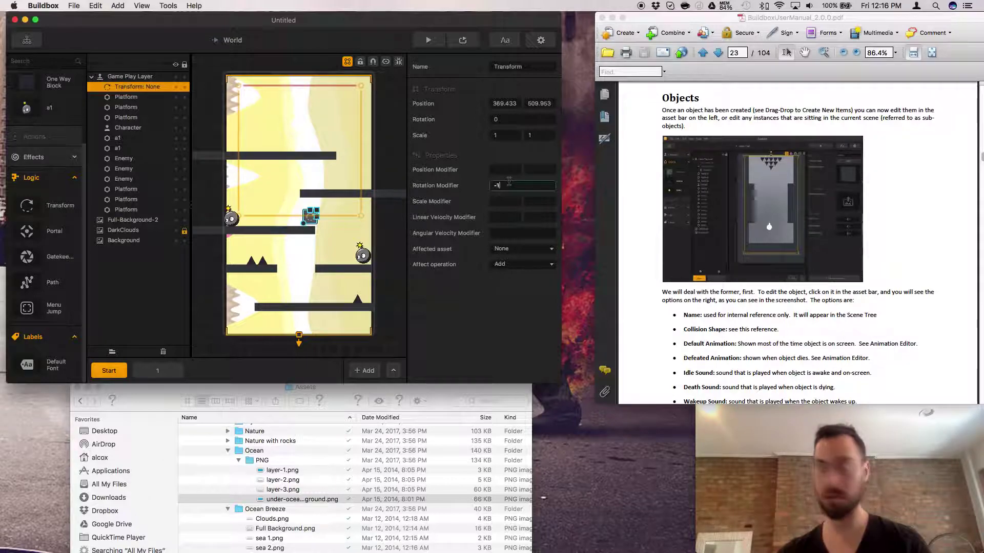
click(517, 171)
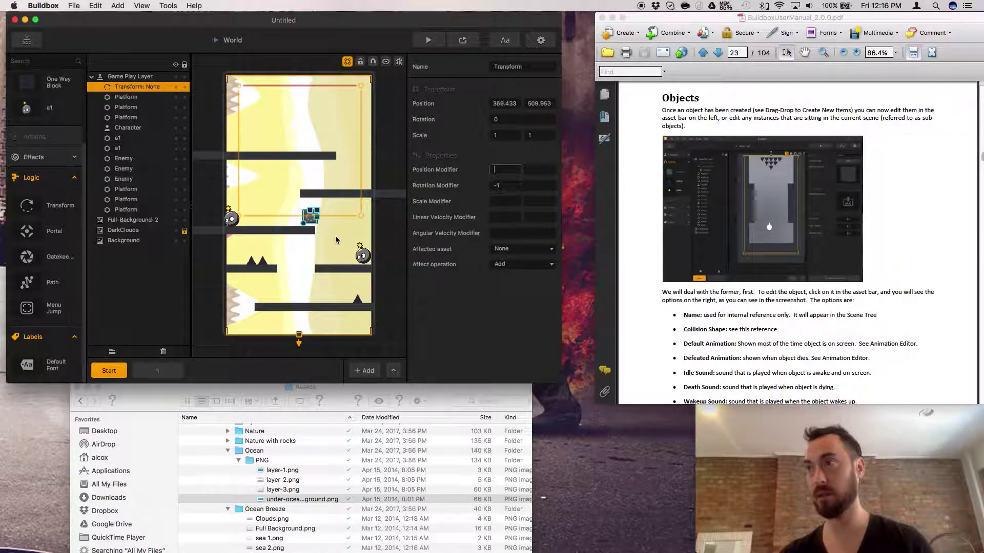
Duplicate the Transform object and place the copy at about 423.9, 335.4, beside the lower a1 wheel
click(311, 225)
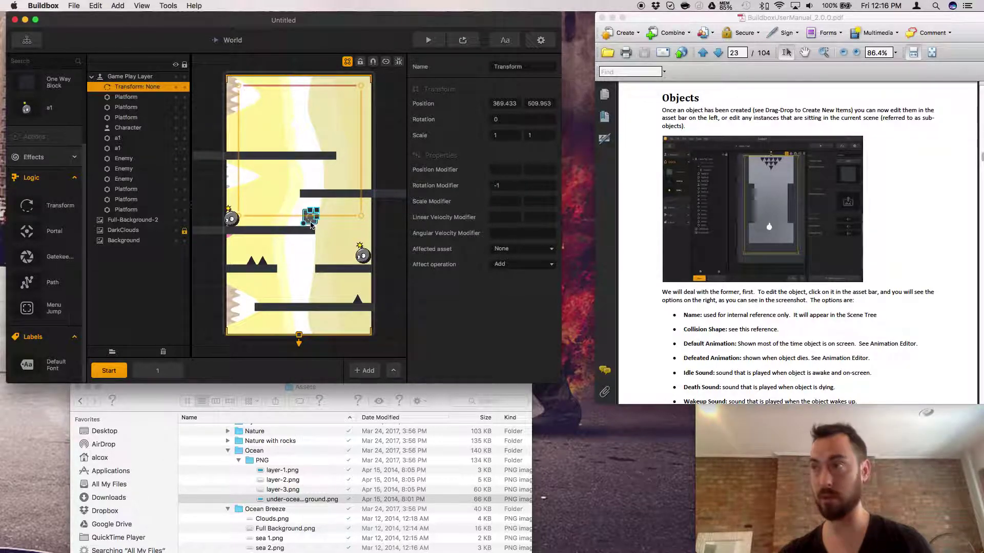
key(super+d)
drag(326, 224, 326, 263)
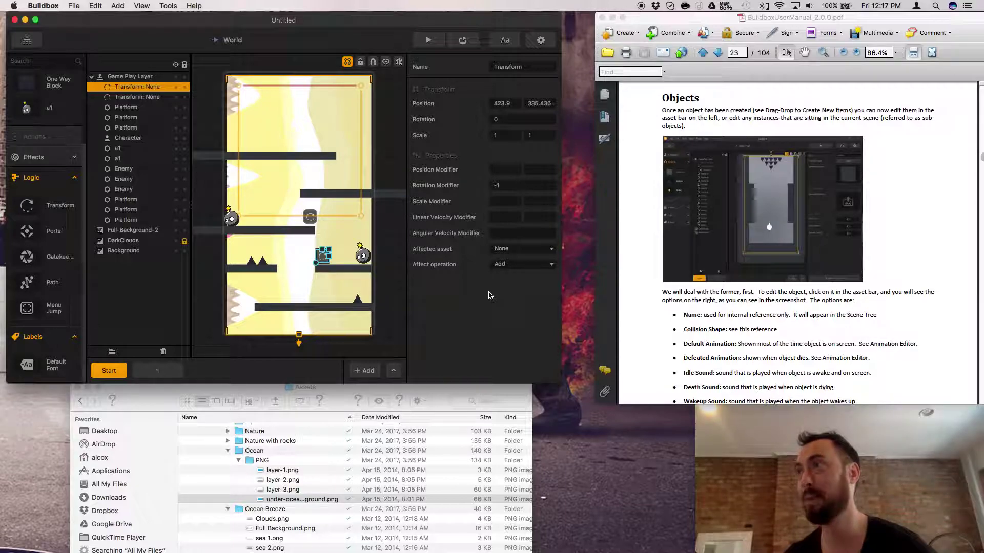
Switch to the Buildbox user manual in Acrobat and skim backward from the Collision Shape Editor through the label, accelerometer, joystick and UI logic sections
click(758, 329)
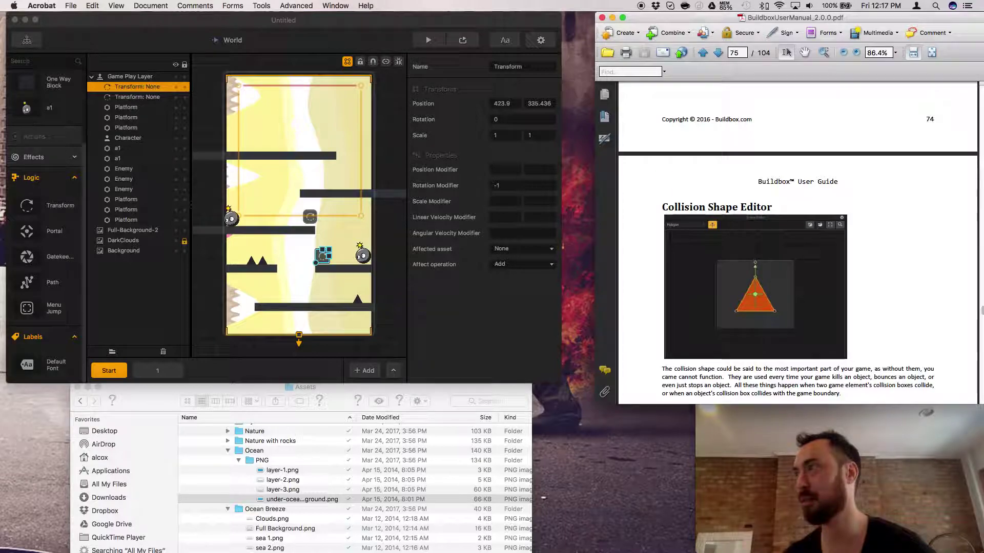
scroll(848, 277, up, 10)
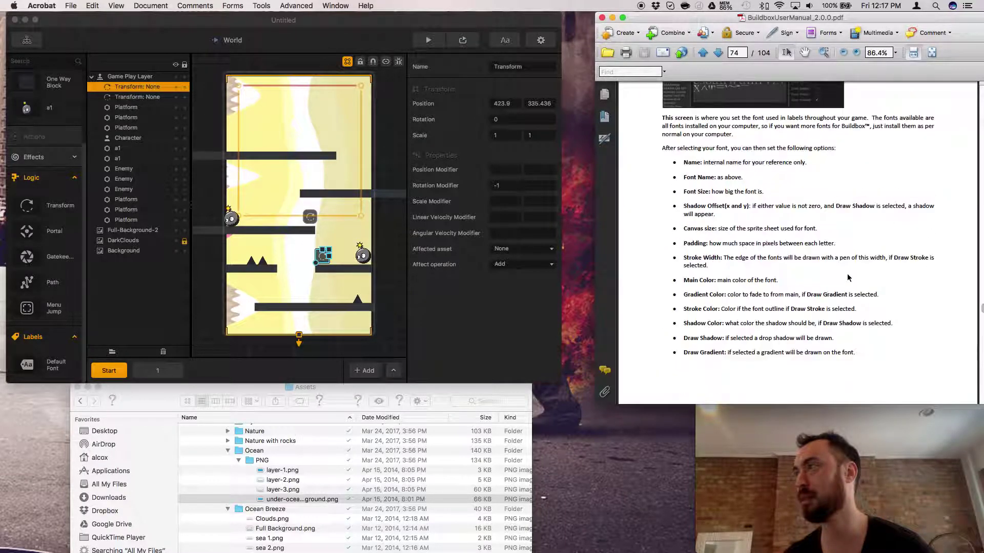
scroll(848, 277, up, 10)
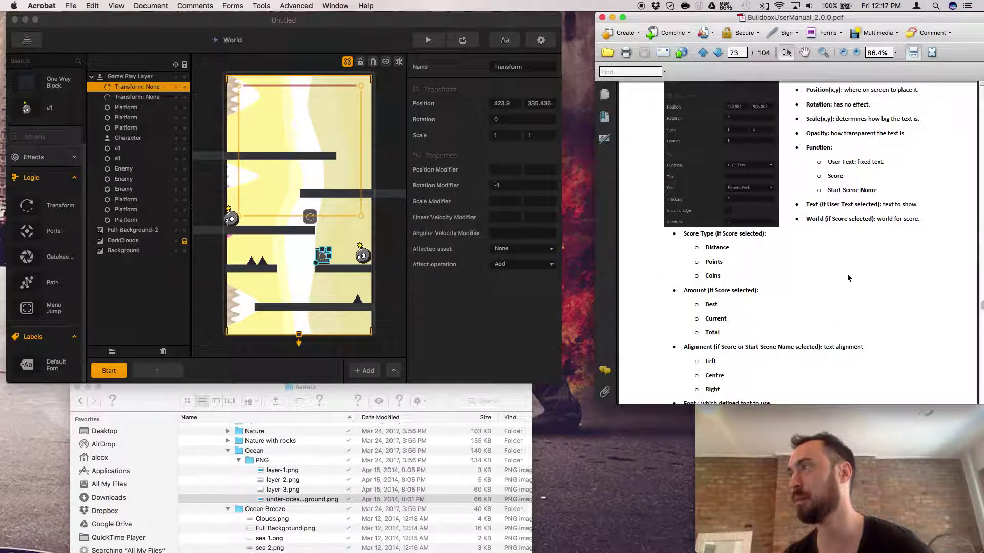
scroll(848, 278, up, 10)
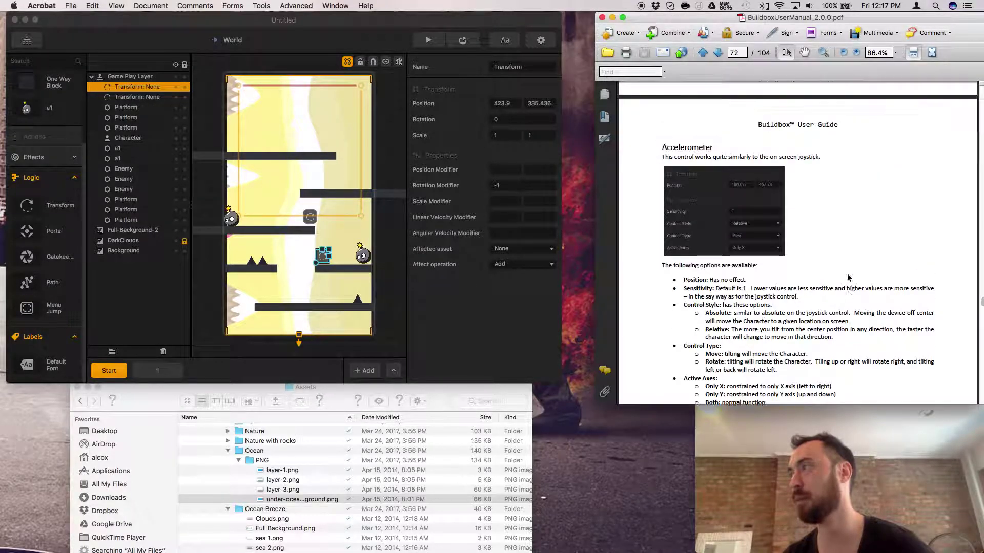
scroll(848, 278, down, 6)
scroll(848, 278, up, 15)
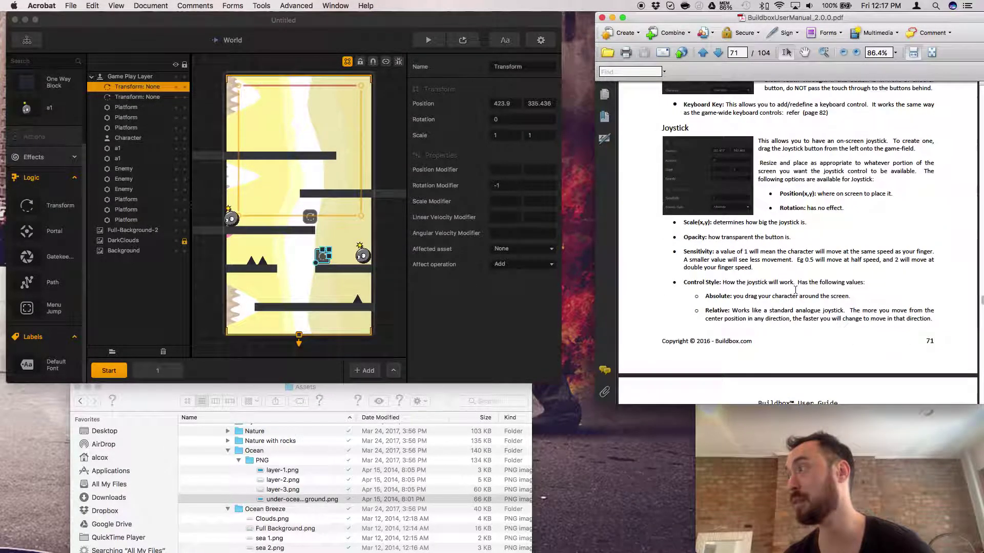
scroll(795, 290, up, 20)
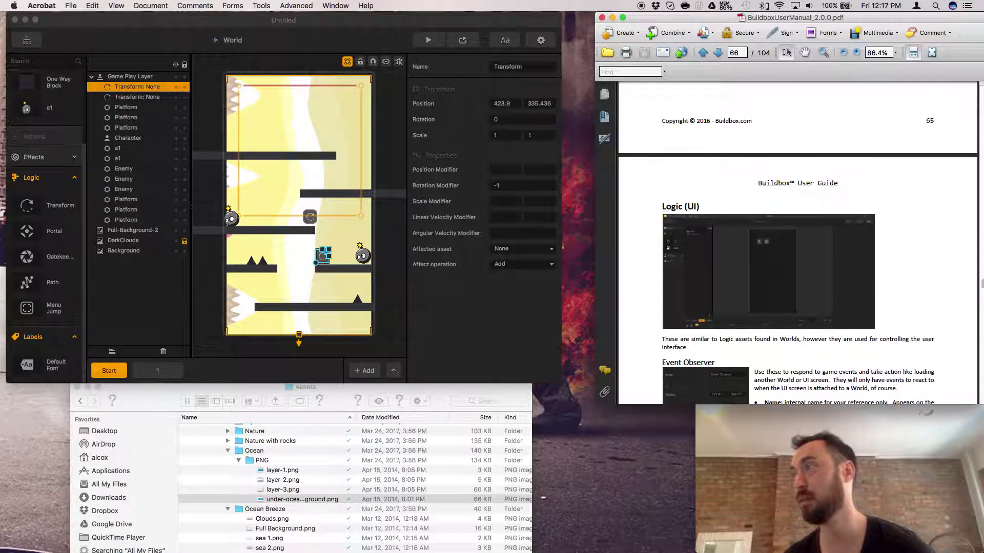
scroll(795, 291, up, 20)
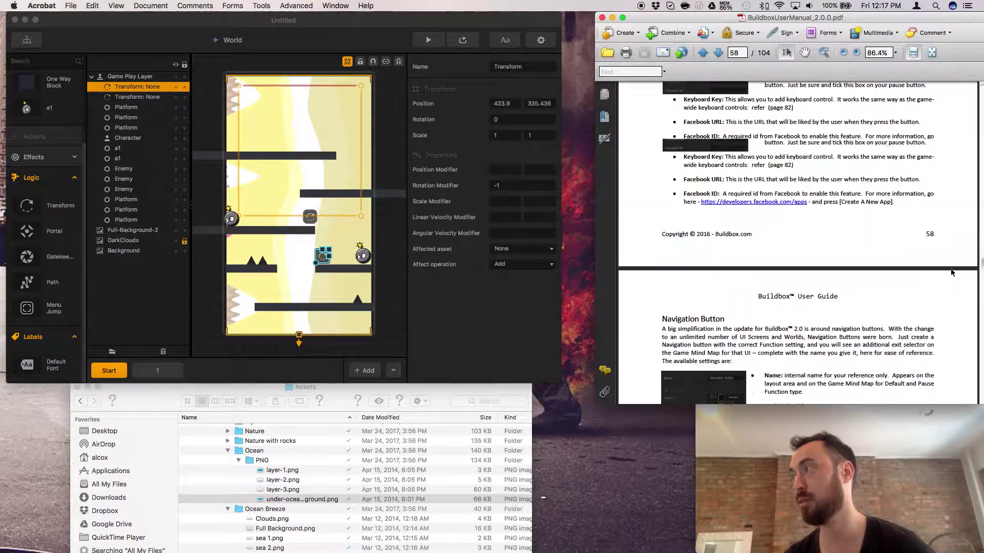
Jump back to the manual's Effects pages and skim gameplay properties, object instances and custom components back to the Objects section on page 23
drag(979, 259, 982, 186)
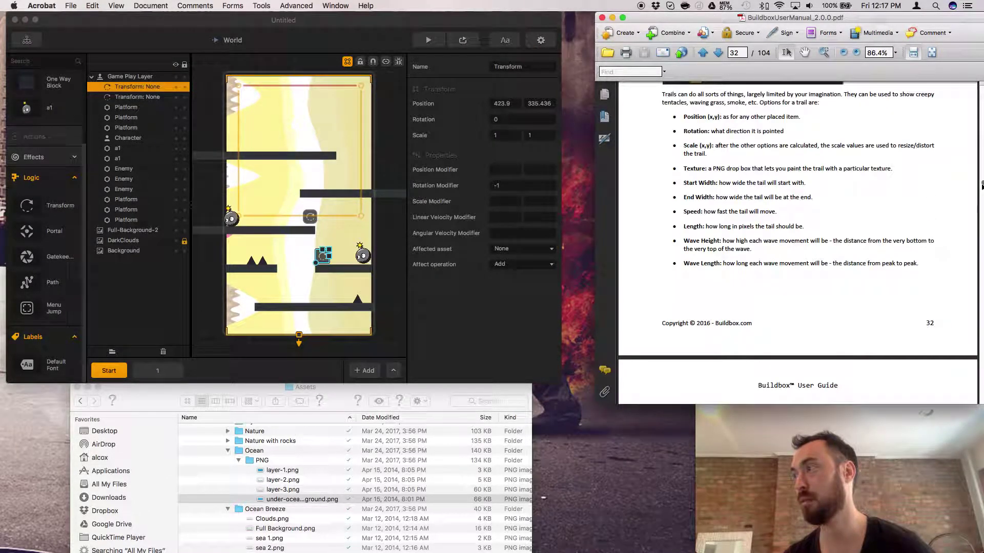
scroll(891, 239, down, 8)
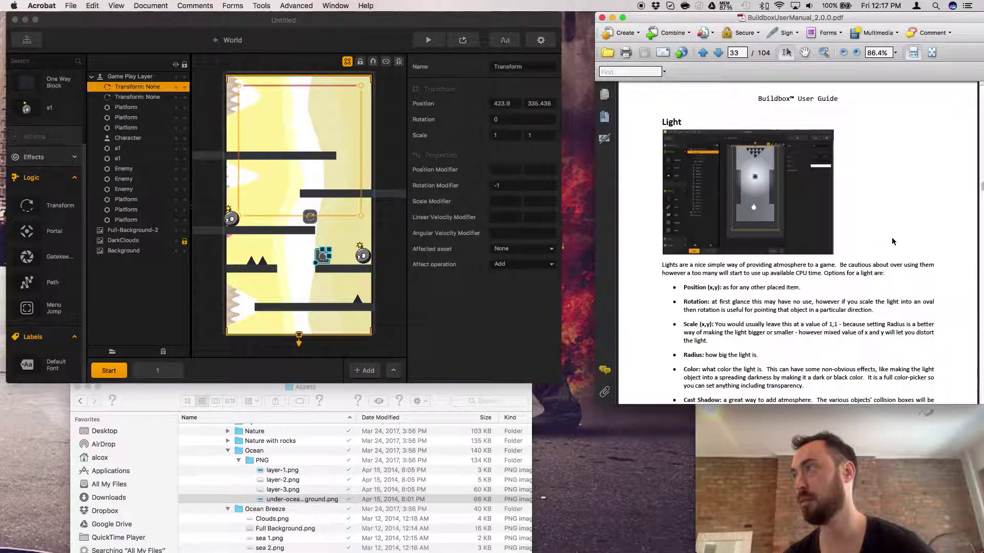
scroll(892, 238, up, 10)
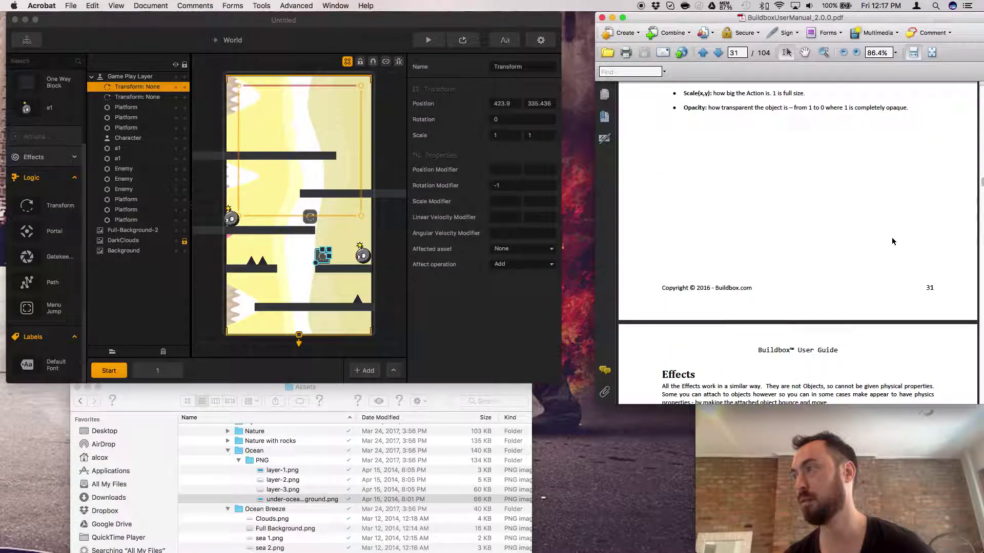
scroll(892, 238, up, 10)
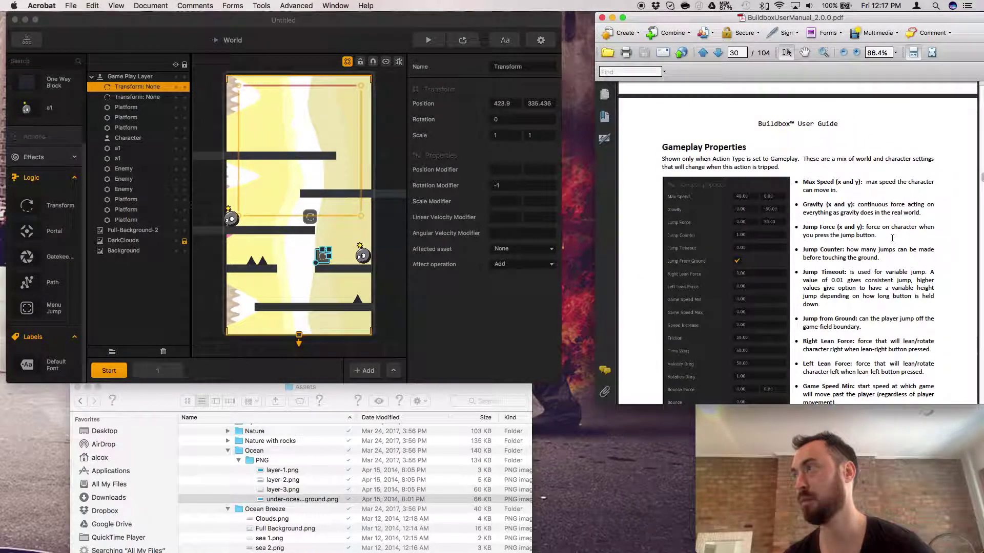
scroll(892, 241, up, 10)
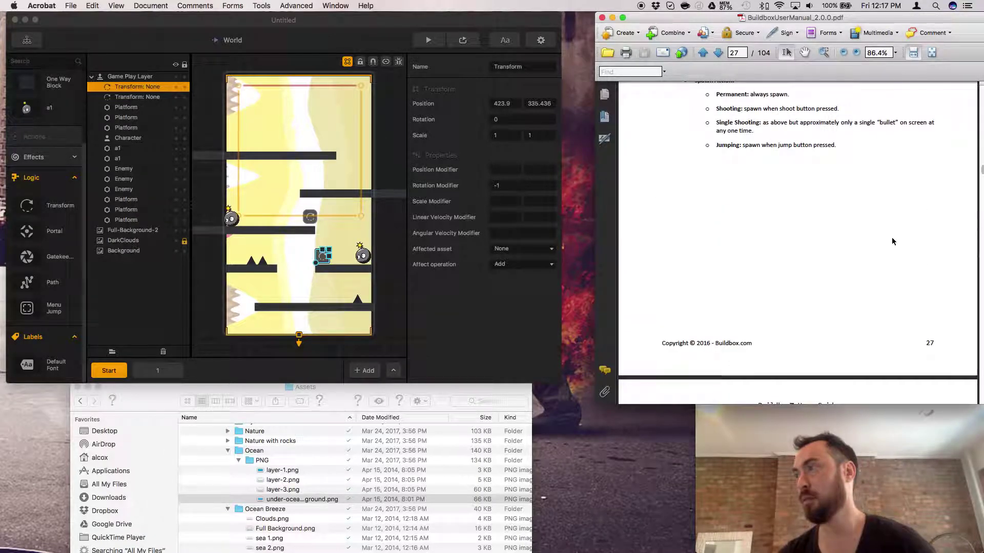
scroll(891, 241, up, 10)
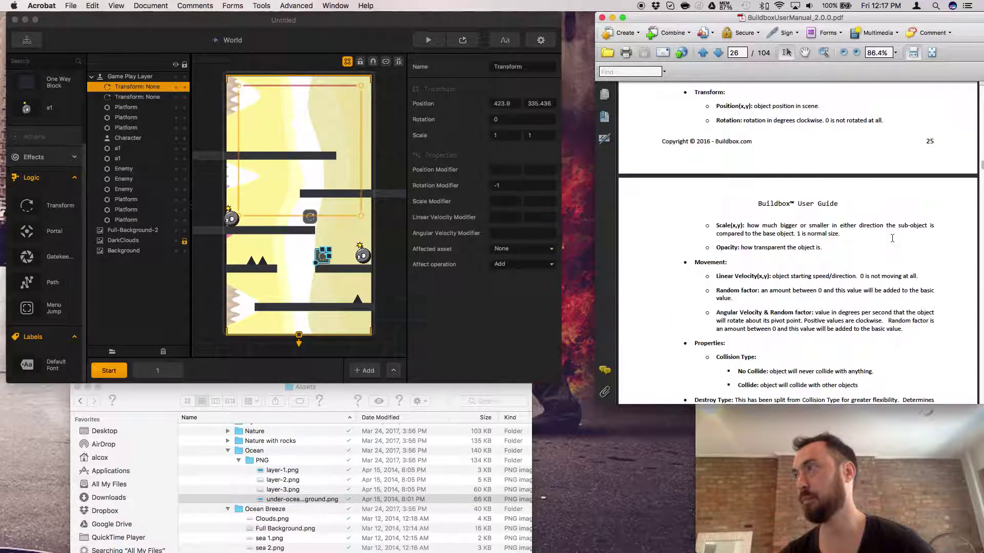
scroll(892, 237, up, 10)
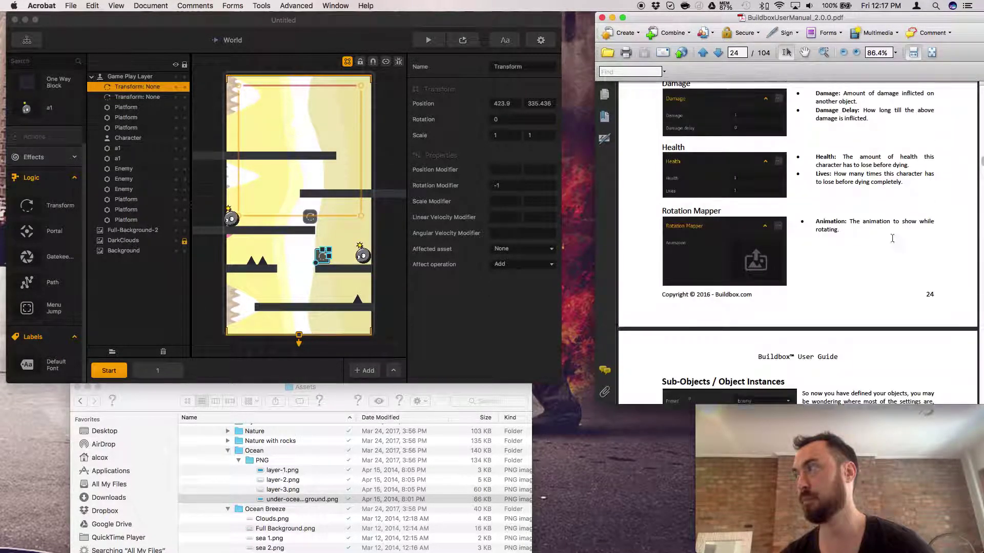
scroll(891, 238, up, 4)
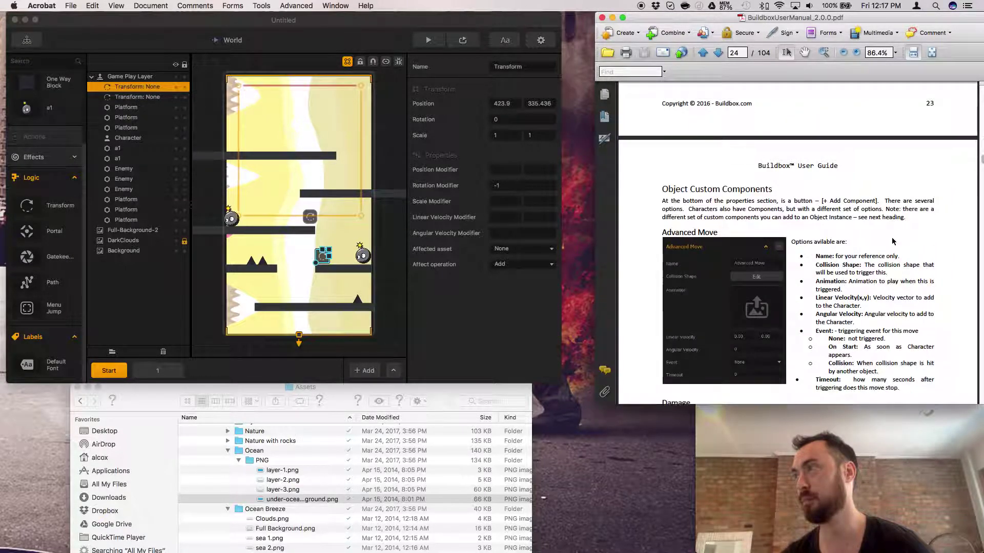
scroll(891, 238, up, 6)
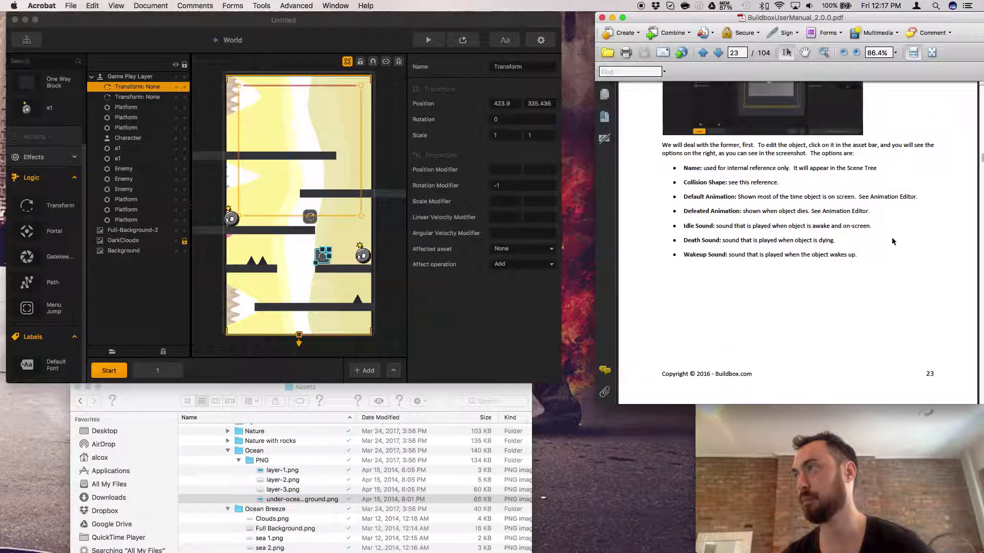
scroll(892, 238, up, 3)
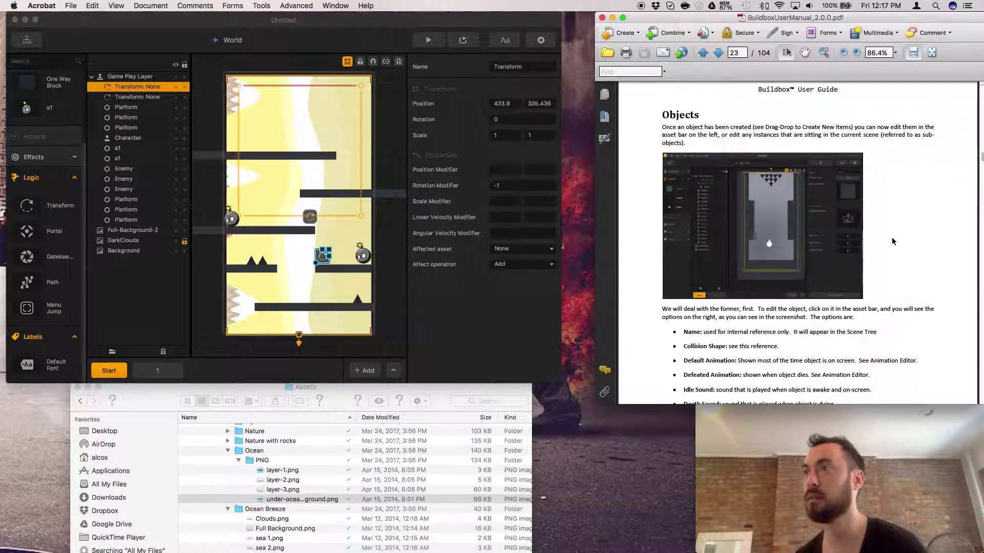
scroll(891, 238, up, 3)
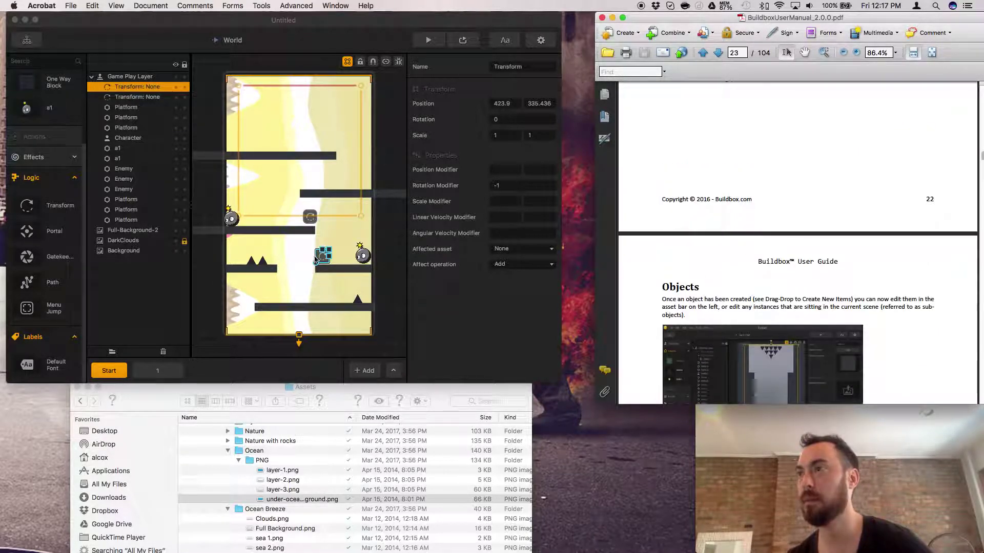
Switch back to Buildbox, select the upper a1 wheel and preview the game to check how the wheels behave
click(316, 260)
click(234, 221)
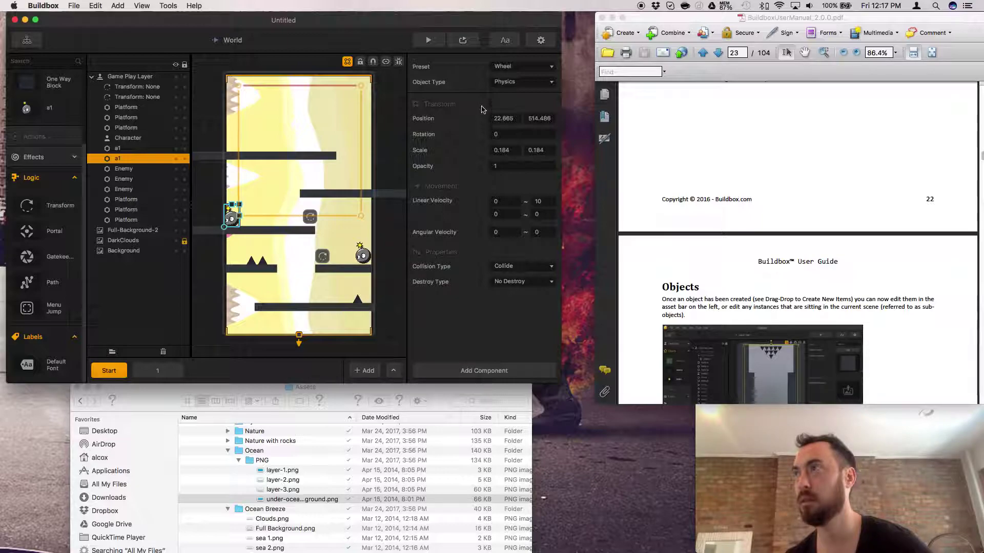
click(462, 40)
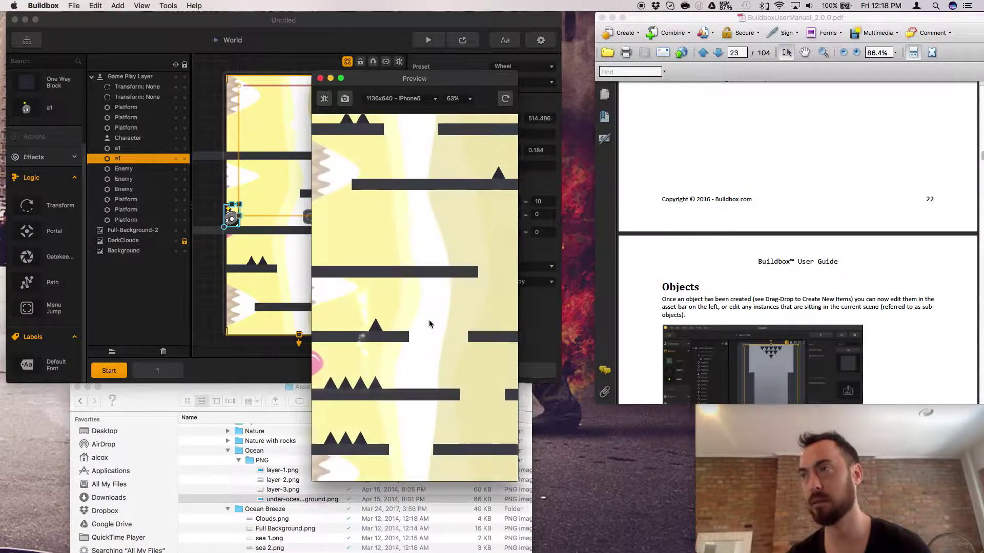
click(364, 274)
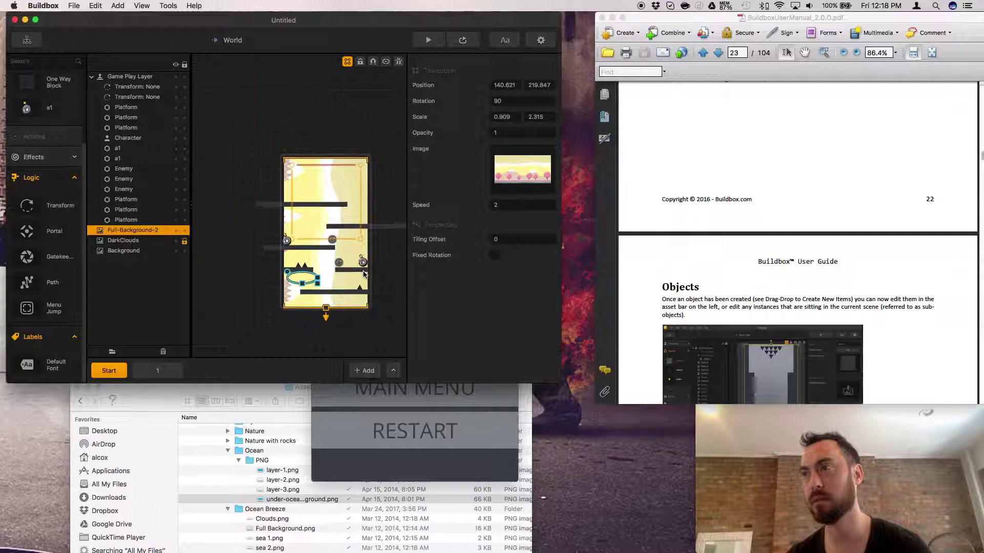
Open scene 1 to examine its platform and enemy layout, and return to the Start scene
click(157, 370)
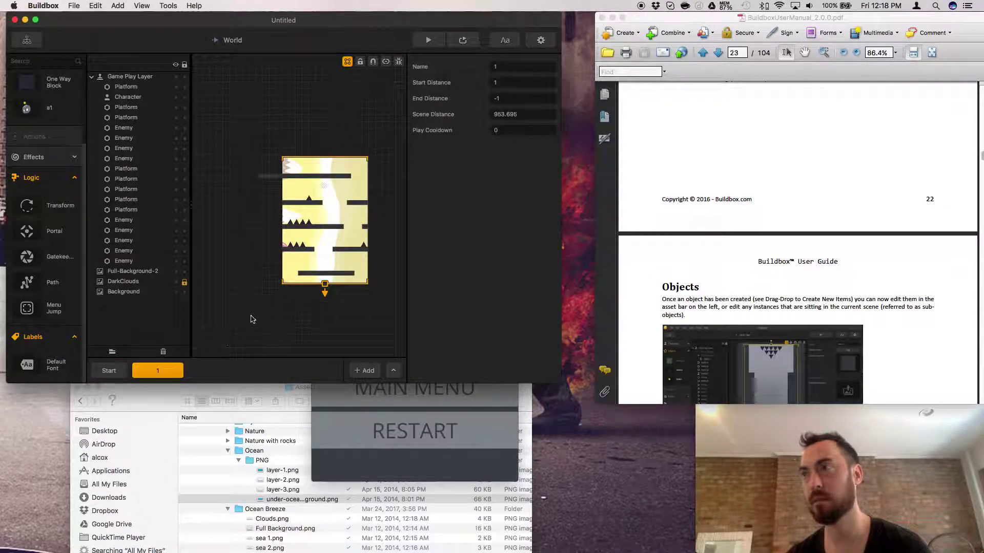
scroll(315, 289, up, 3)
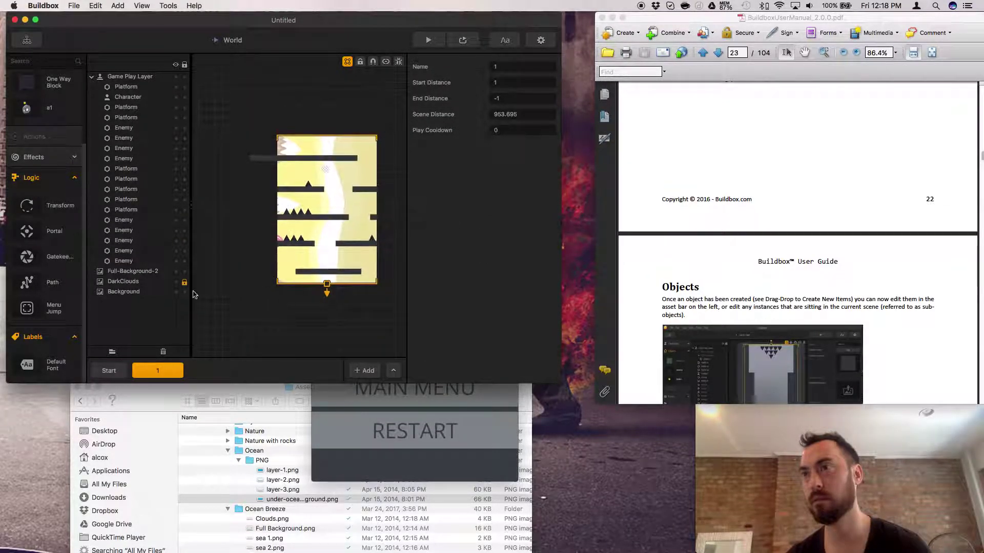
scroll(288, 323, up, 2)
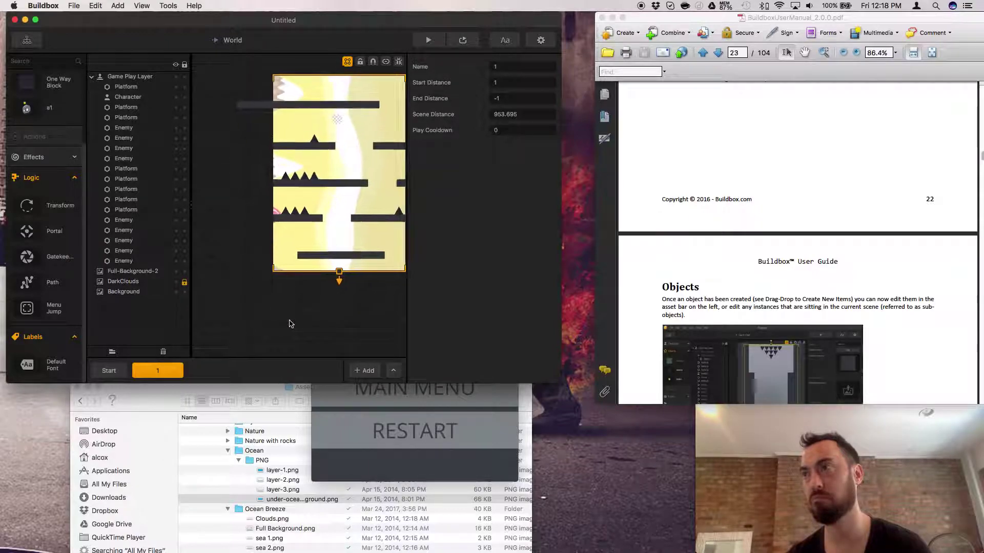
scroll(334, 239, down, 2)
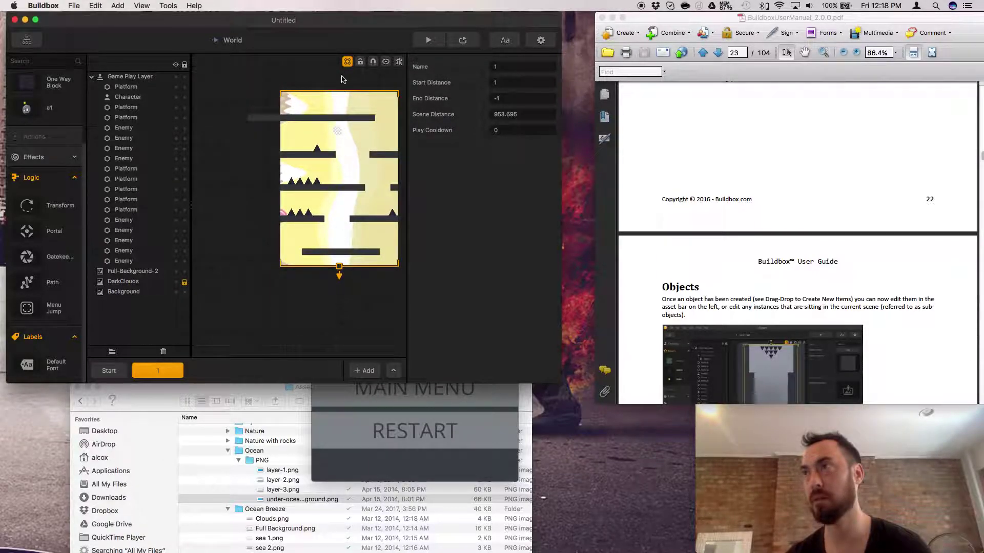
click(109, 370)
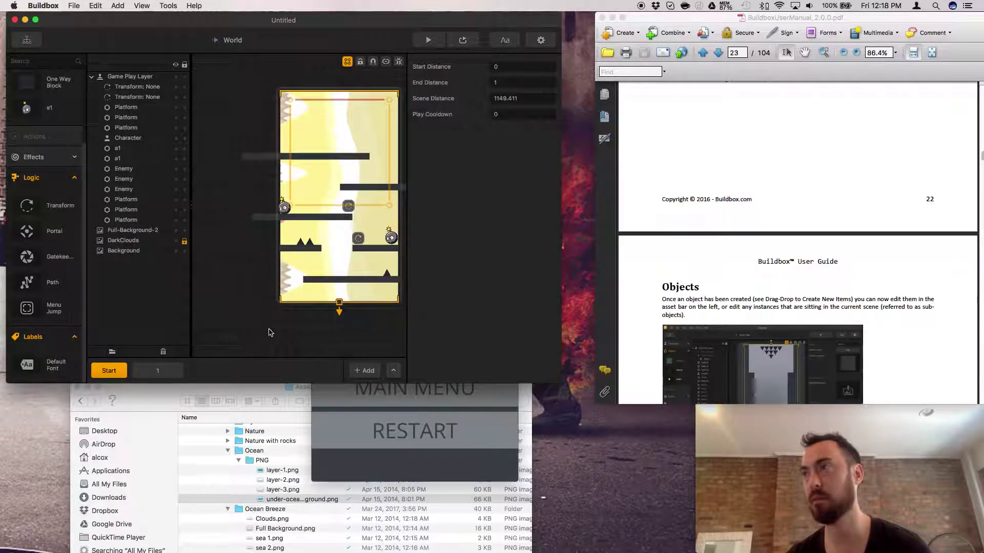
Change the preset of both a1 wheels in the Start scene from Wheel to Enemy
click(286, 206)
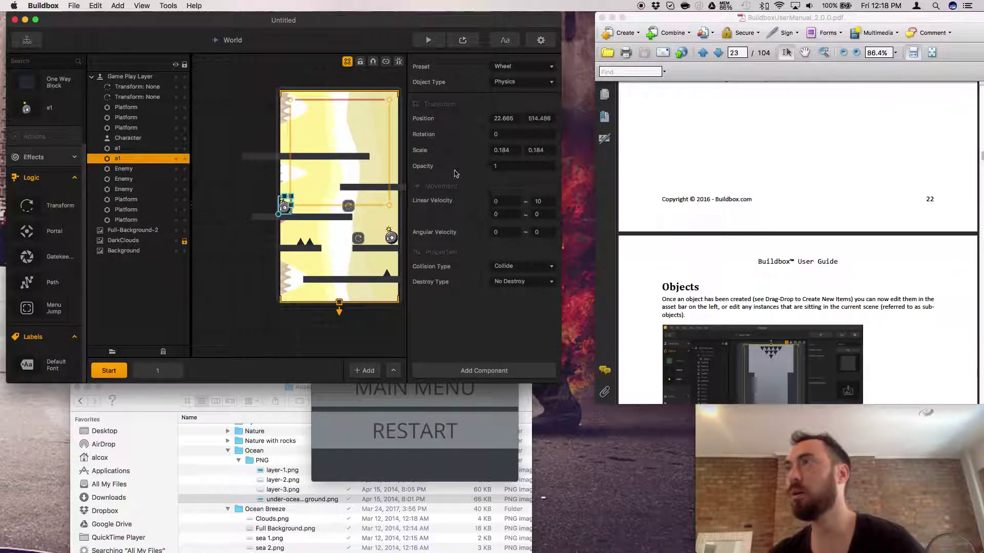
click(515, 67)
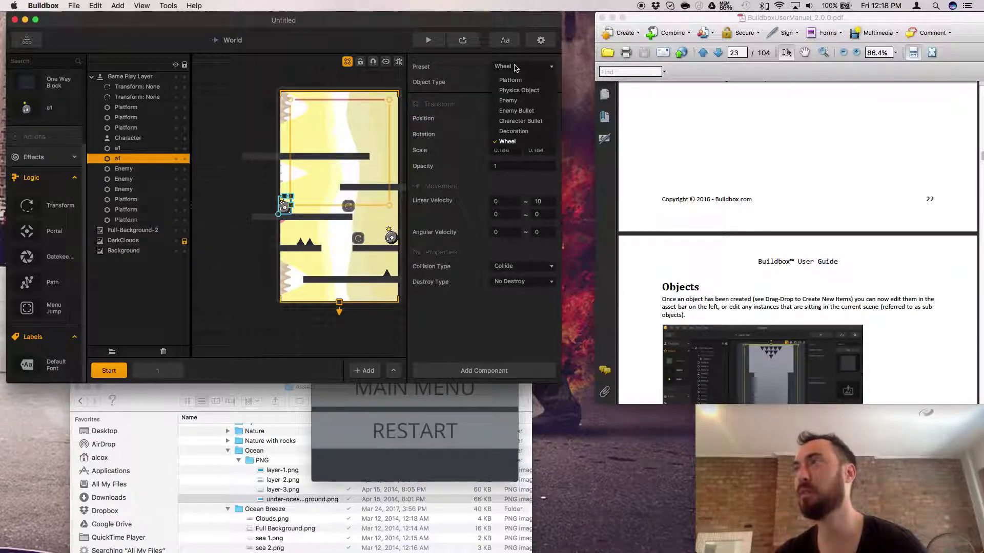
click(507, 101)
click(391, 240)
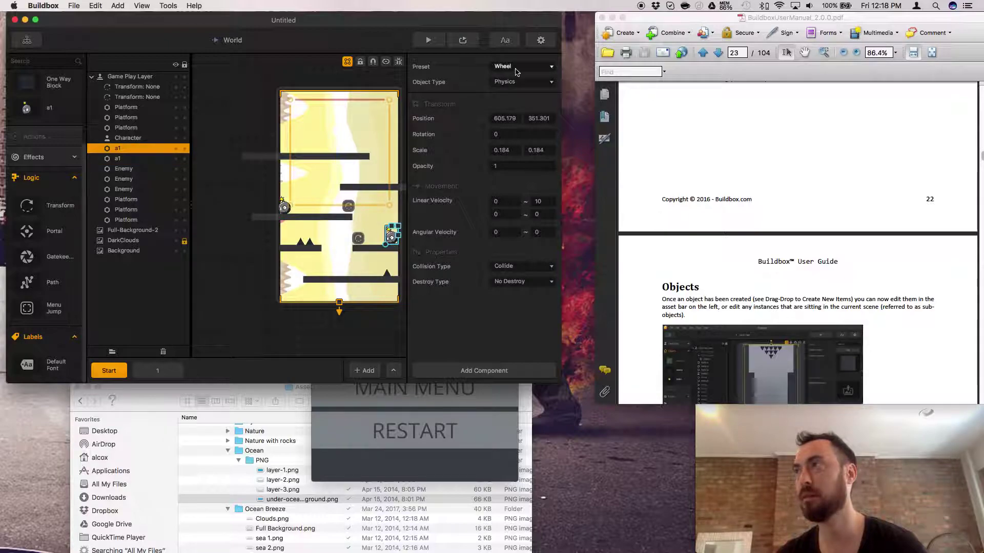
click(517, 66)
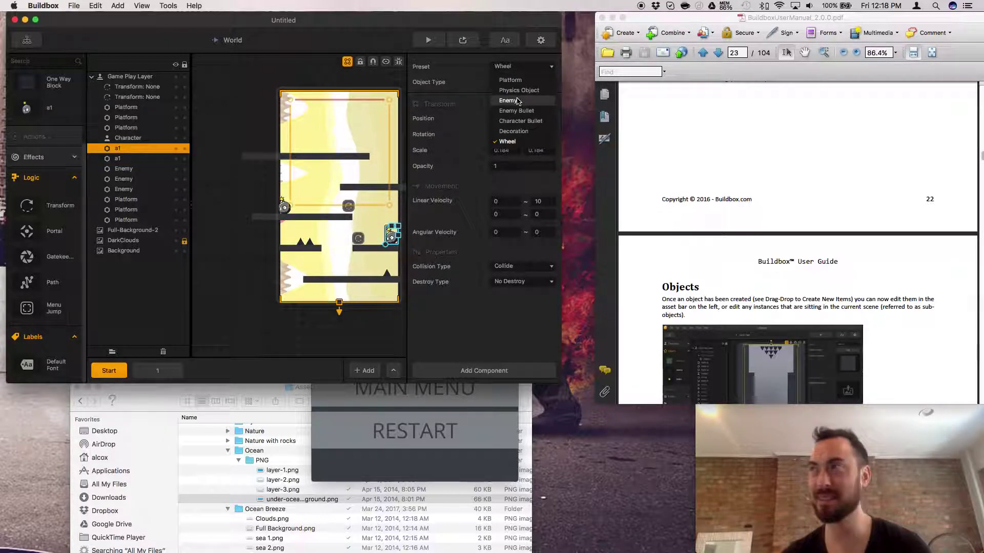
click(508, 100)
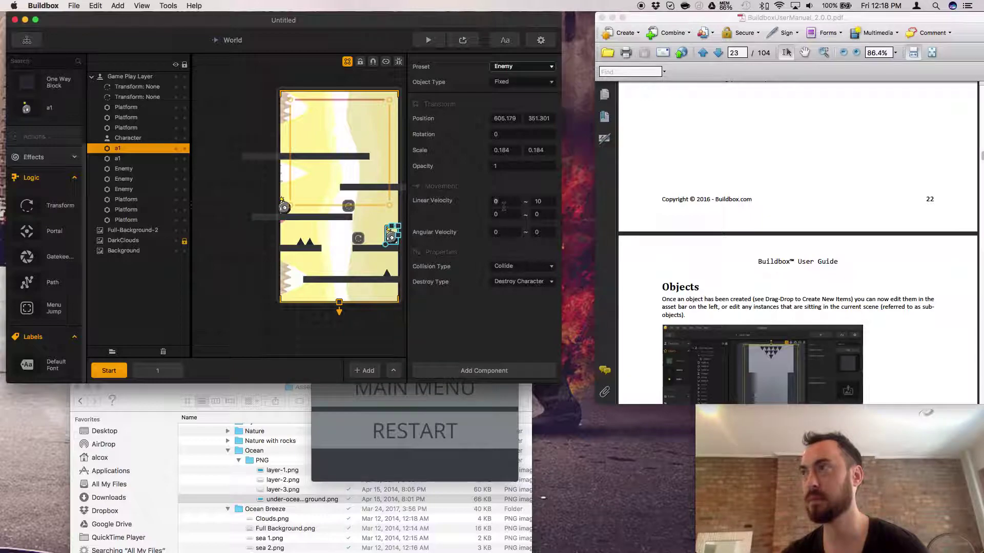
Set the maximum horizontal linear velocity of both a1 wheels to 50
click(348, 207)
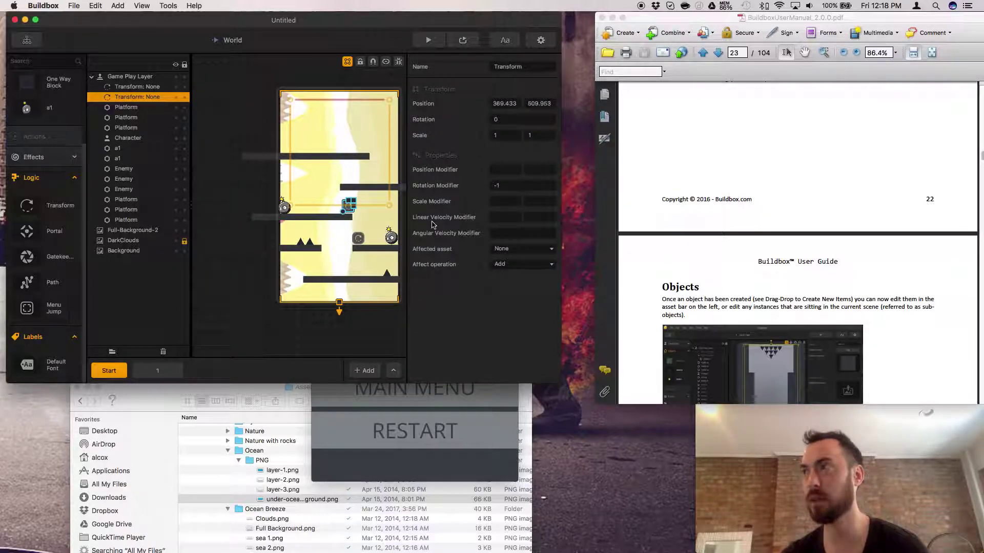
click(285, 210)
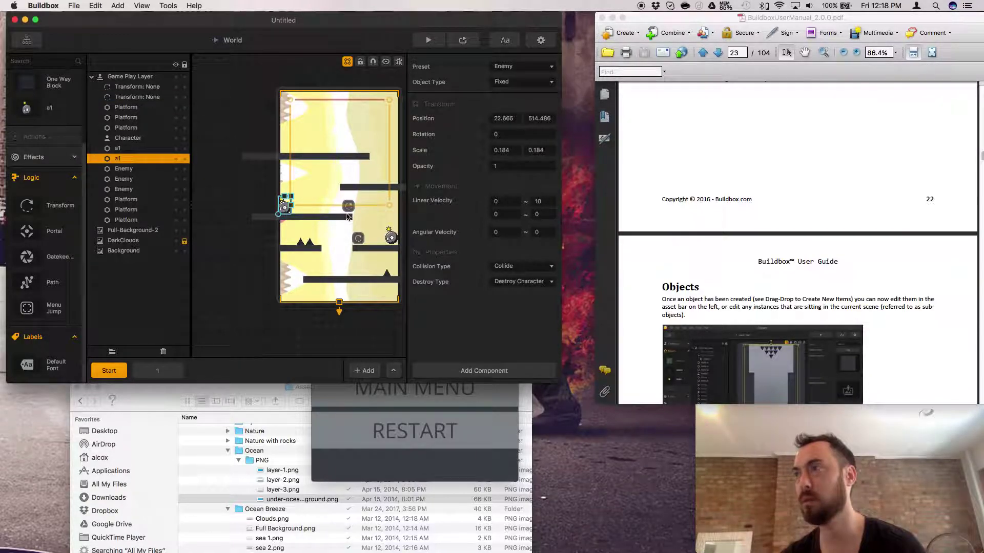
click(540, 202)
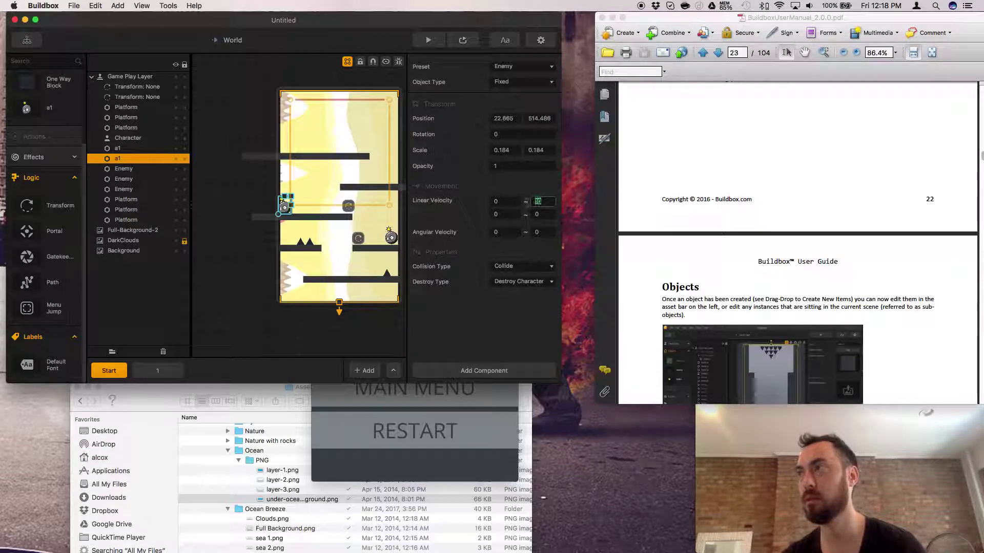
text(50)
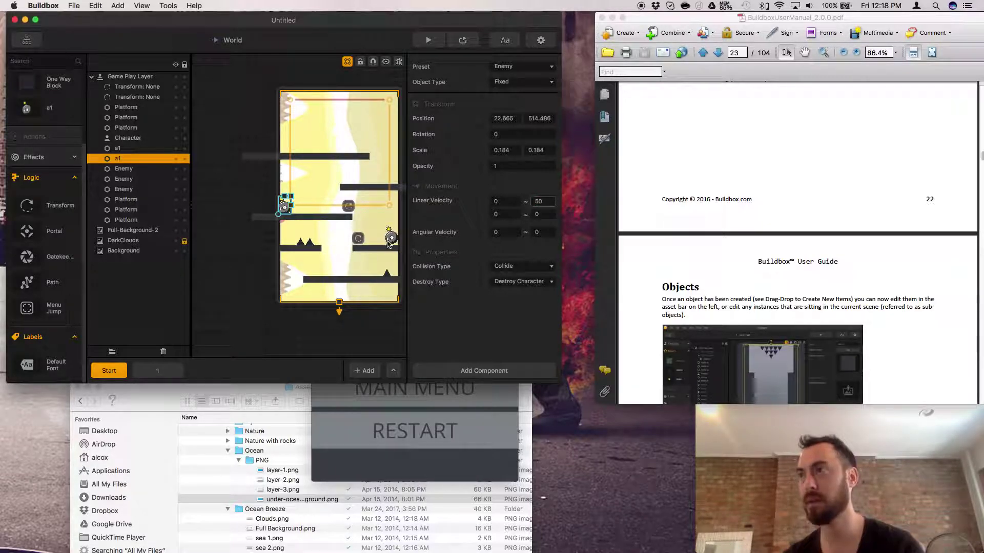
click(388, 242)
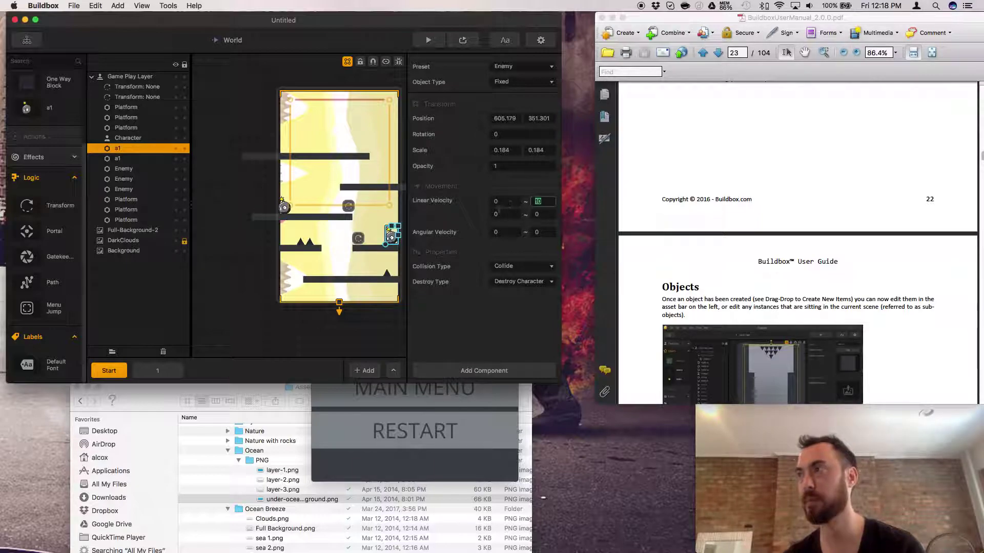
text(50)
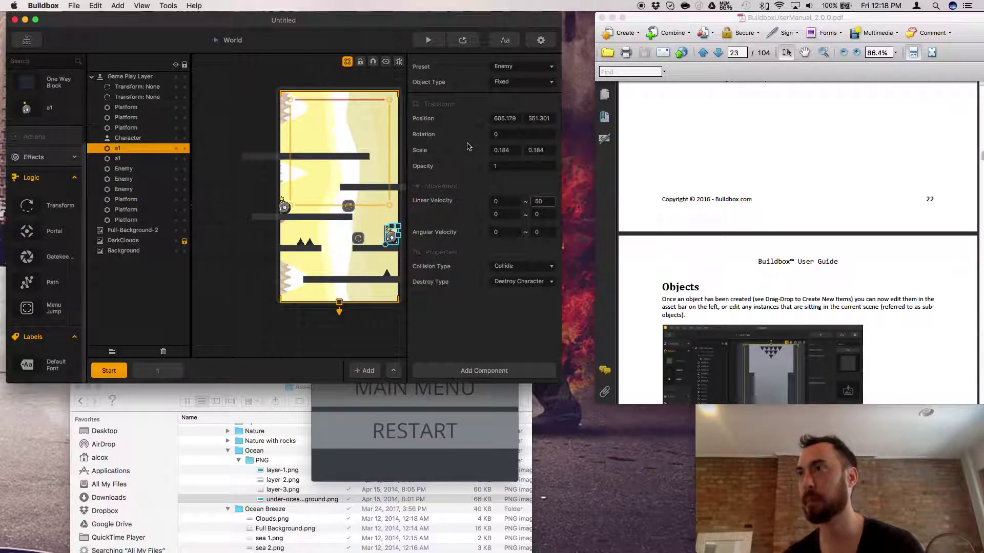
Clear the upper a1 wheel's rotation value and mirror the wheel horizontally by setting its X scale to -0.184
click(502, 134)
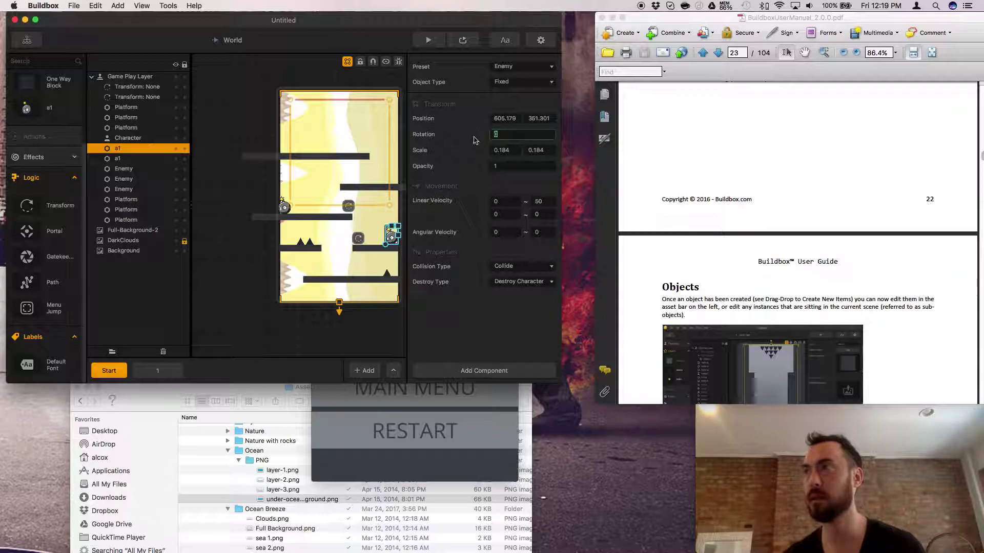
click(284, 207)
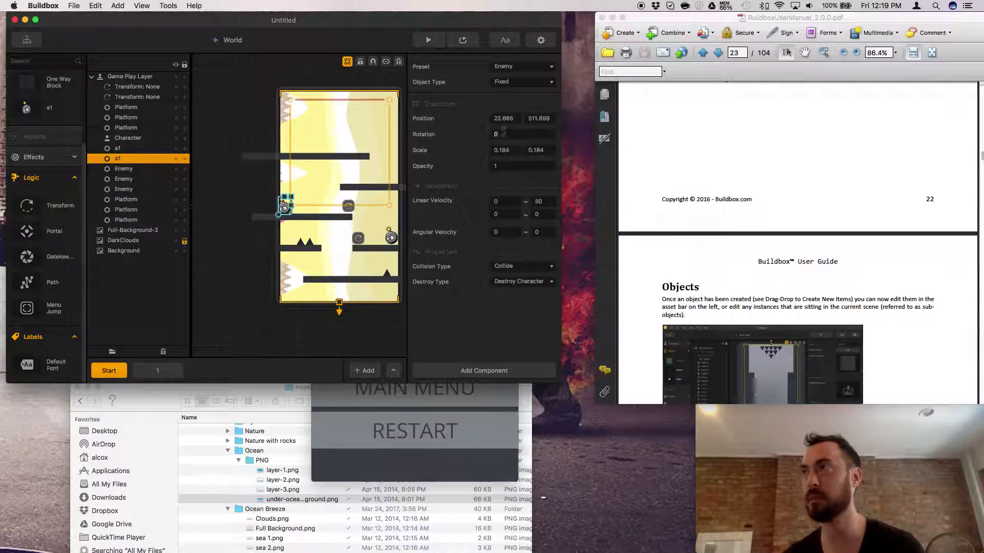
click(504, 133)
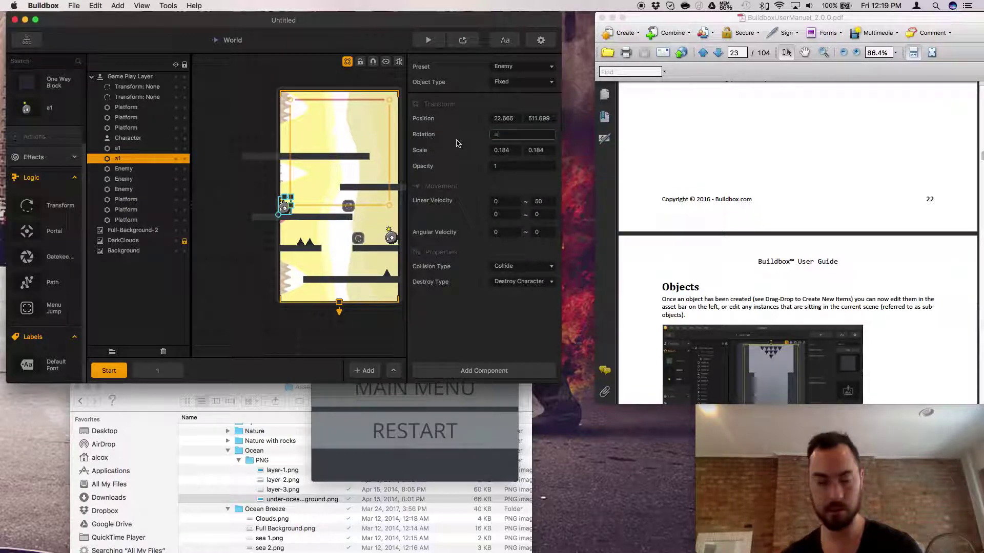
key(BackSpace)
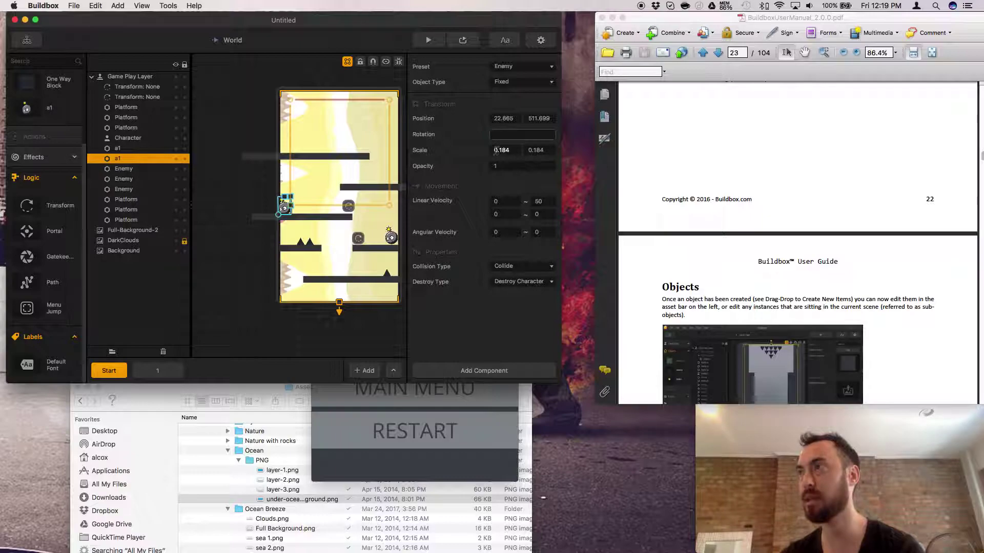
click(494, 150)
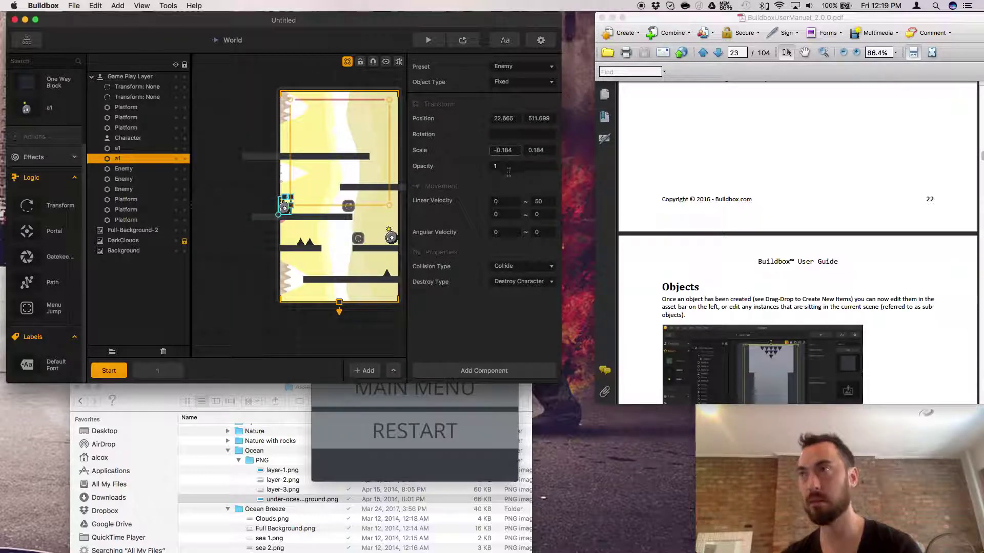
click(507, 167)
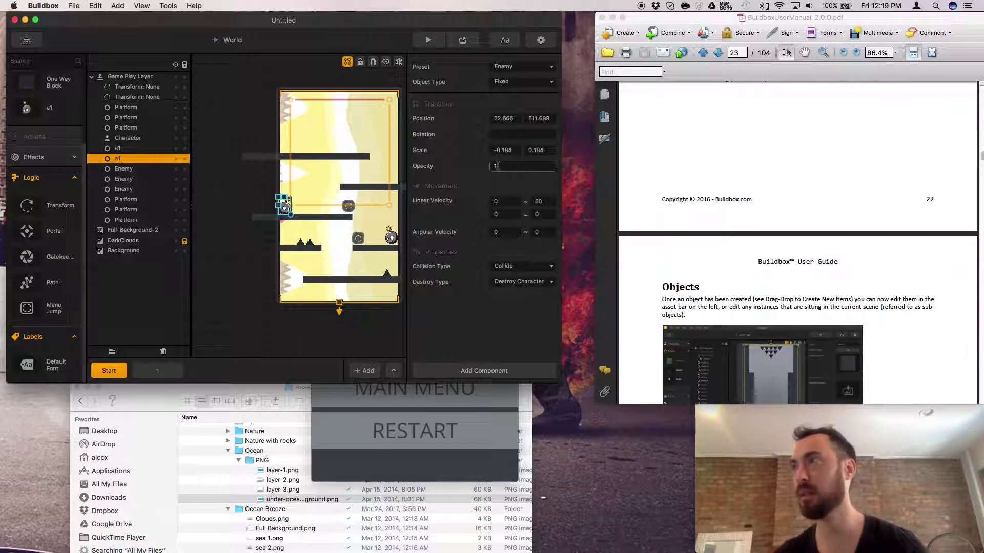
Clear the rotation modifier of the upper Transform object and set its X scale modifier to 10
click(350, 210)
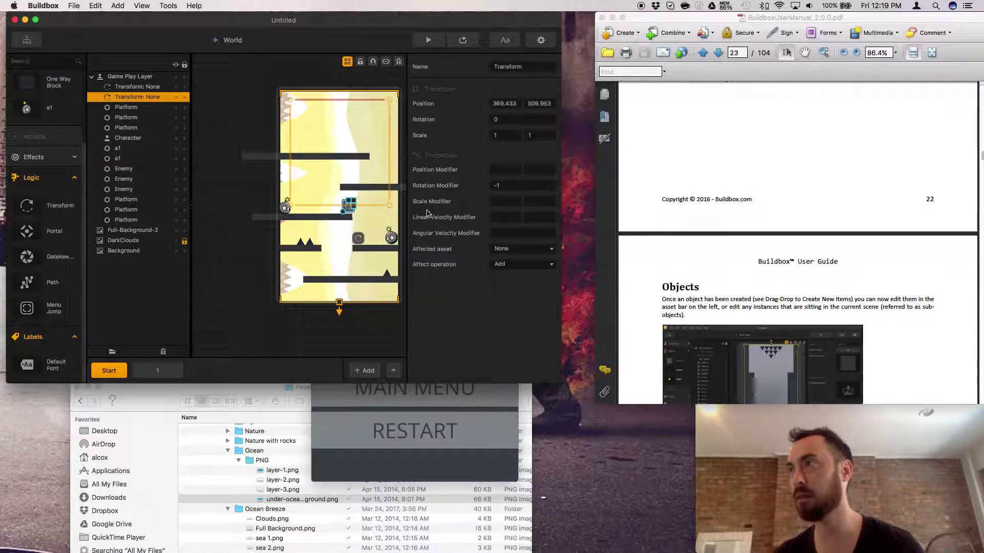
click(502, 186)
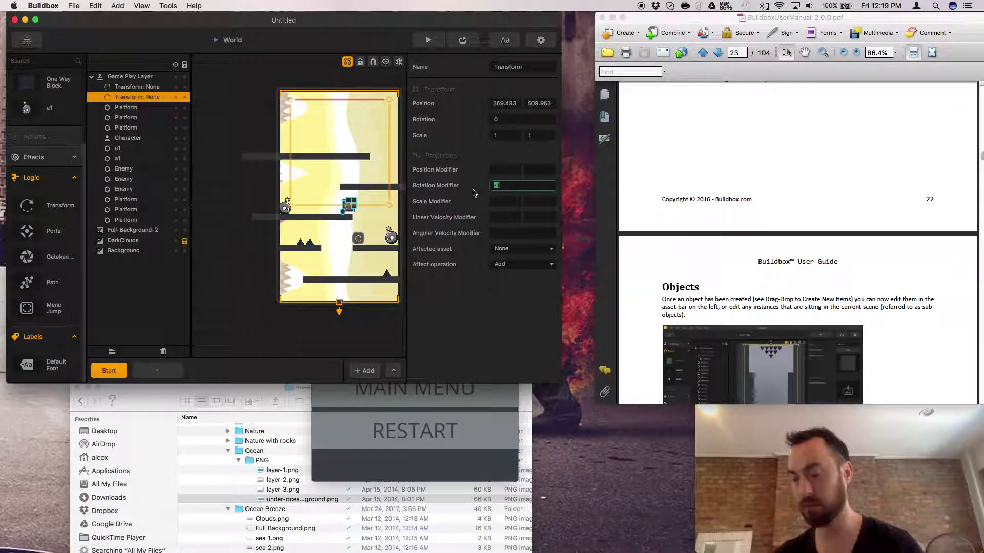
click(502, 203)
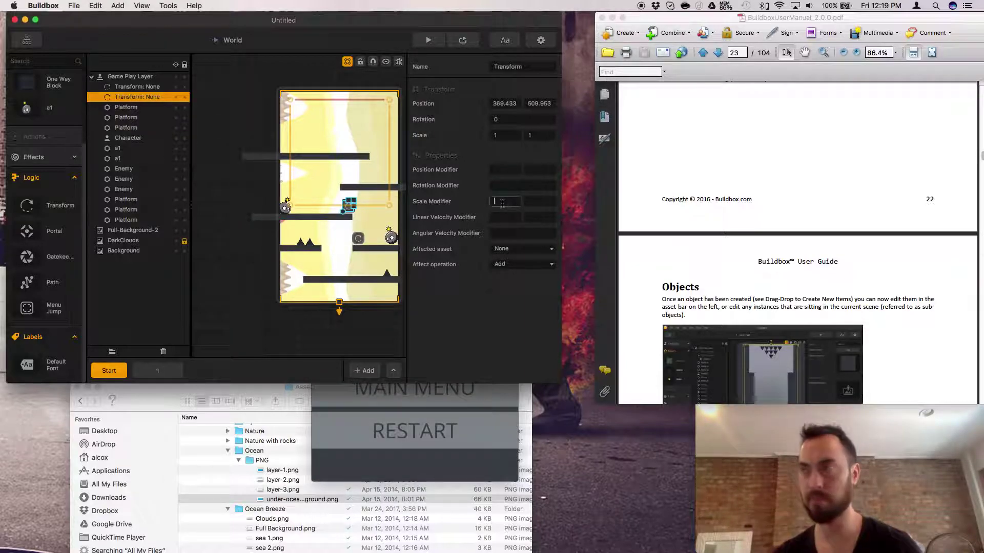
text(10)
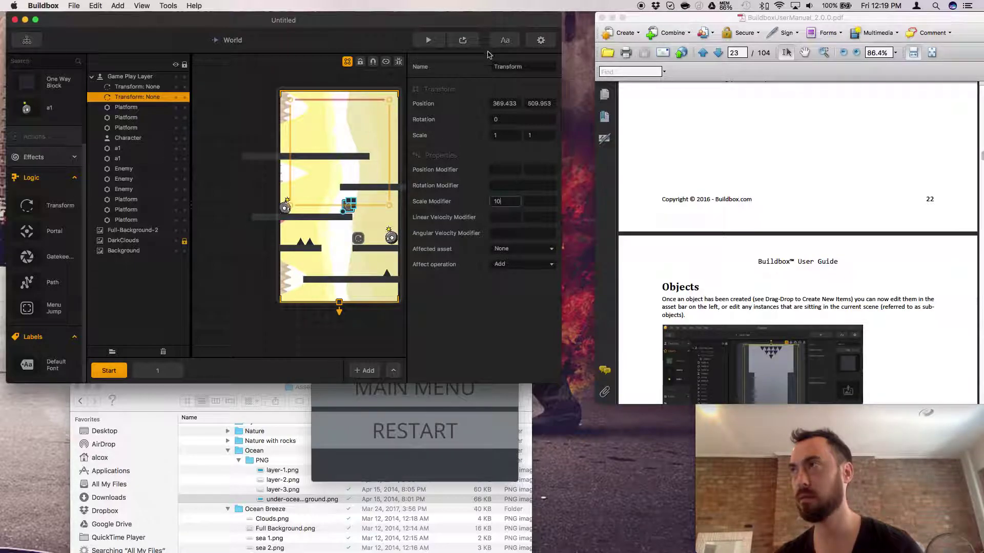
Preview the game to check the wheels with the modified Transform object, and close the preview
click(463, 40)
click(379, 443)
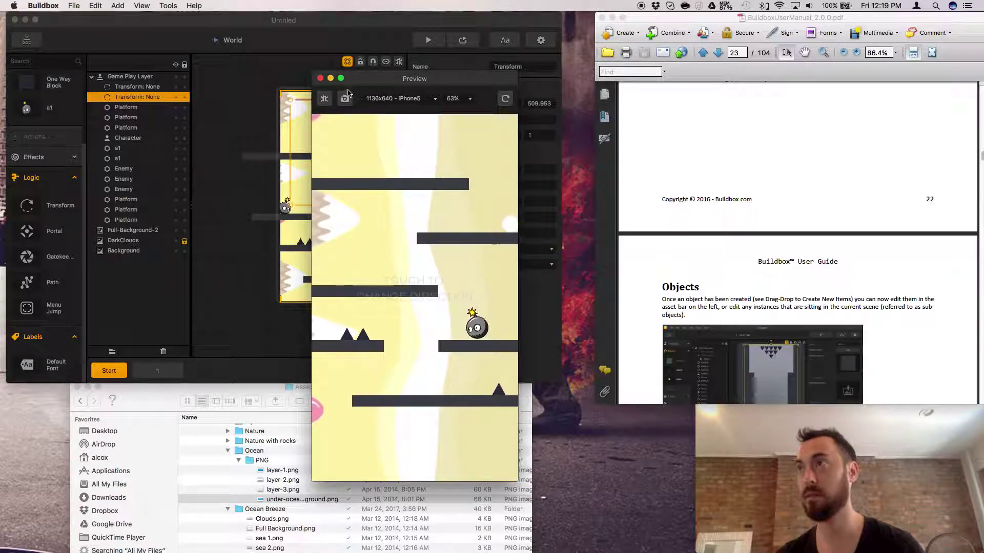
click(320, 78)
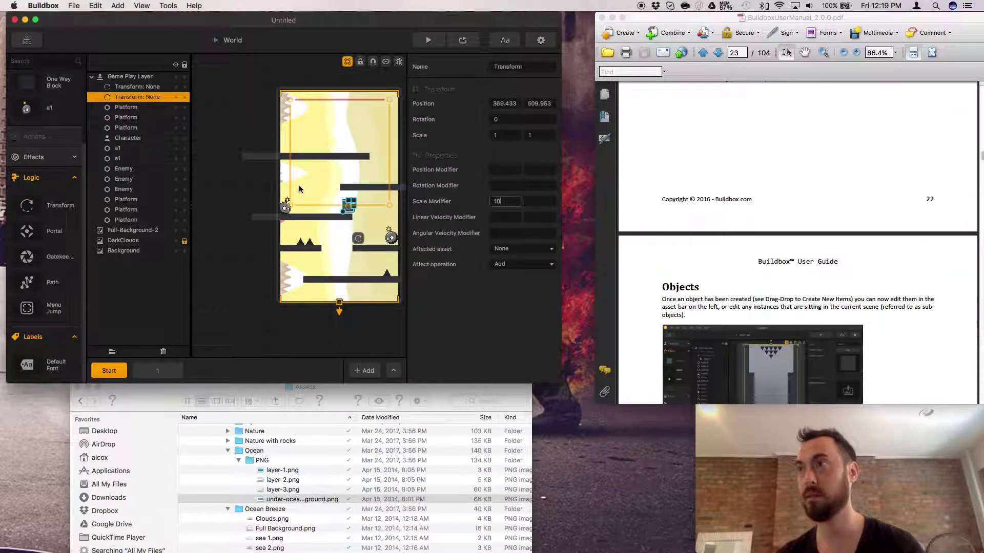
Set the maximum horizontal linear velocity of the upper a1 wheel to 10
click(283, 210)
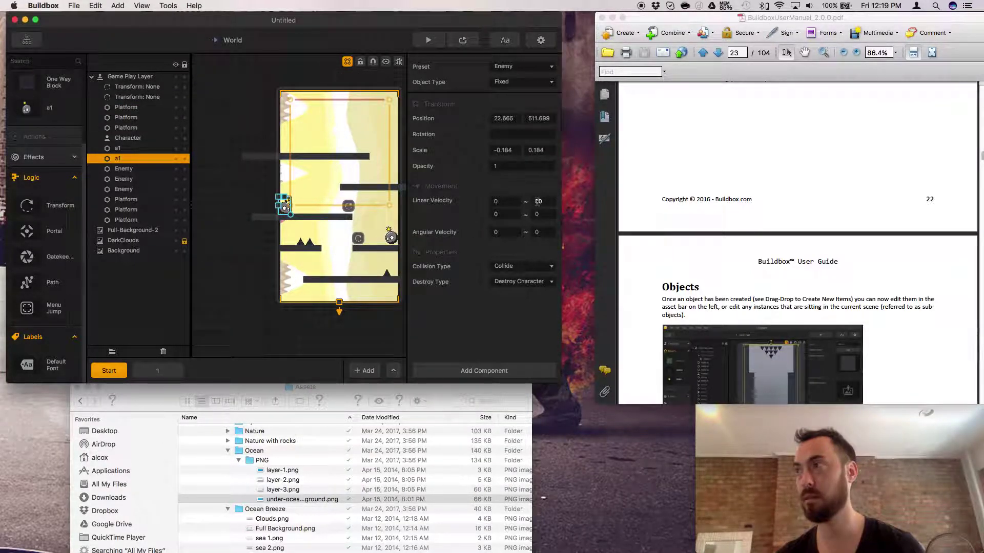
double_click(536, 201)
text(10)
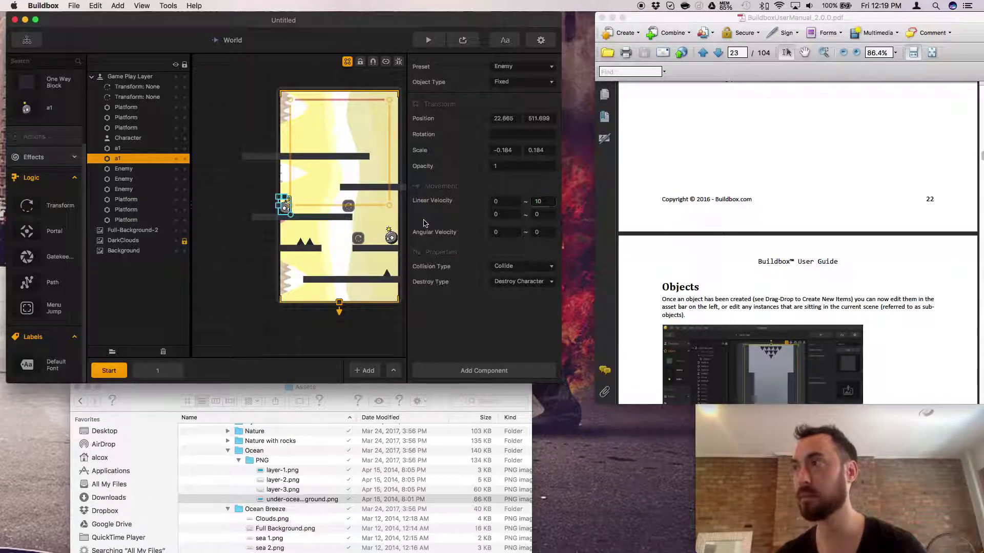
Set the affected asset of the upper Transform object to Enemy and review its available affect operations
click(347, 210)
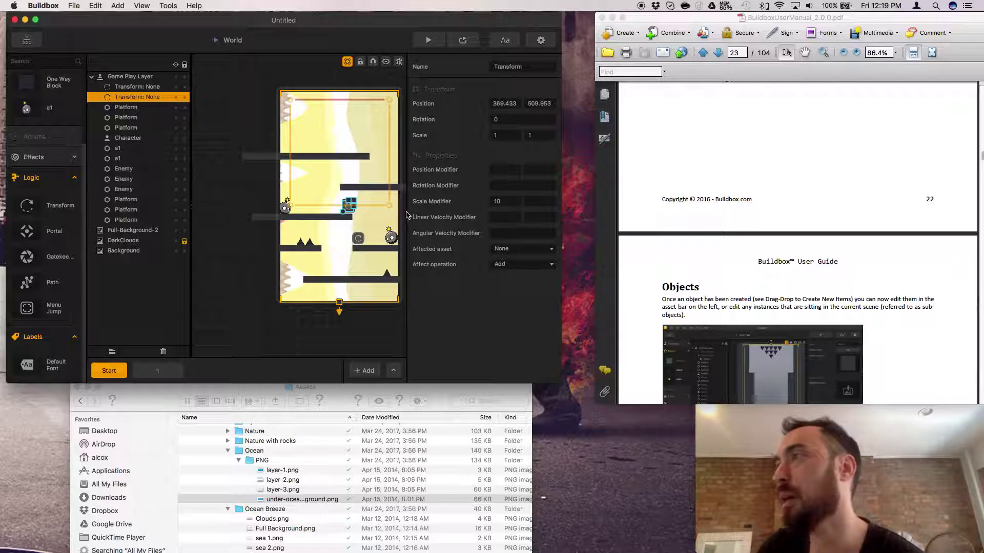
click(540, 250)
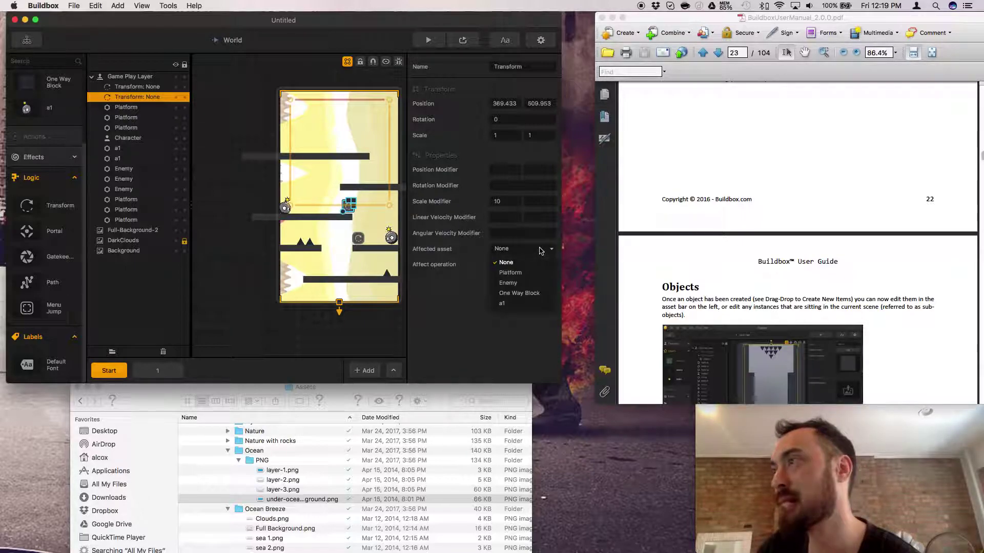
click(528, 282)
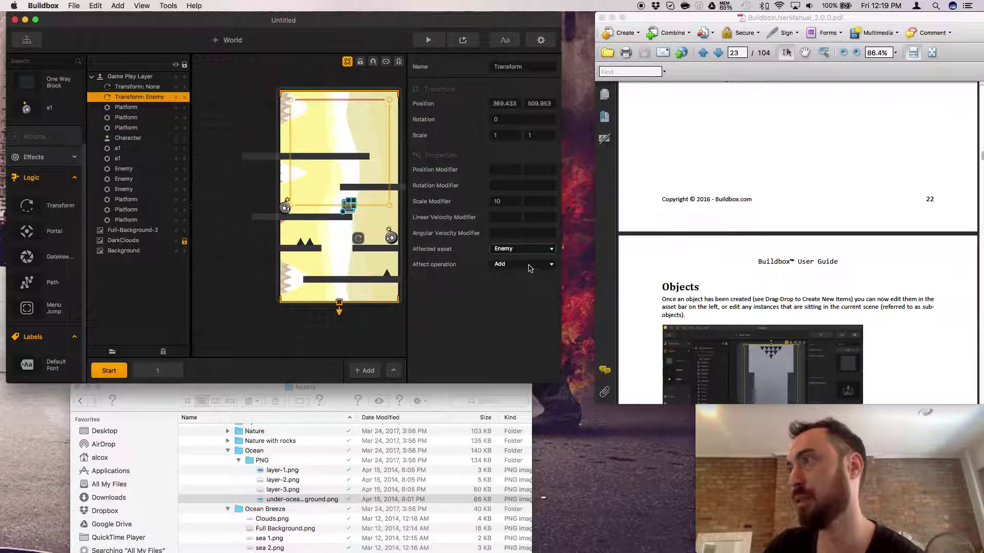
click(529, 266)
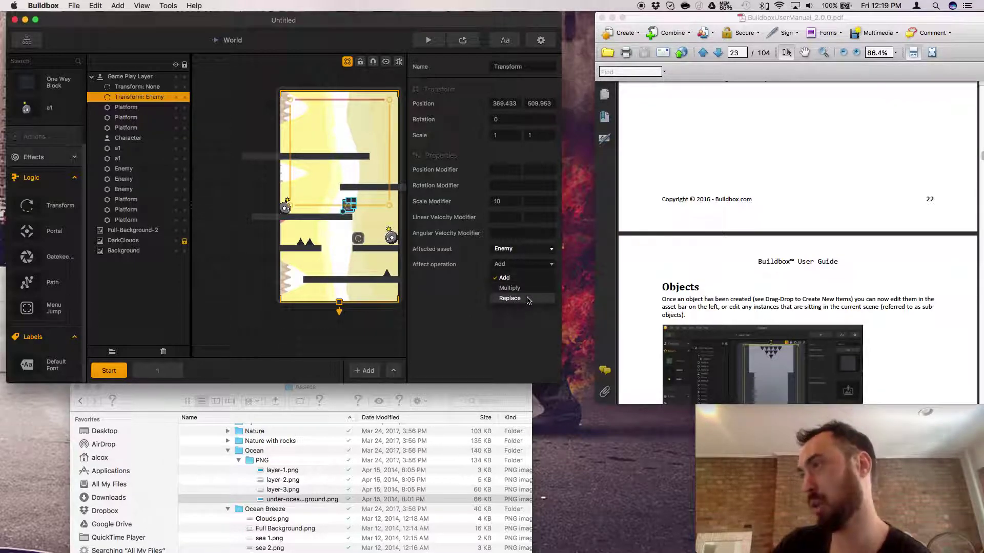
click(480, 327)
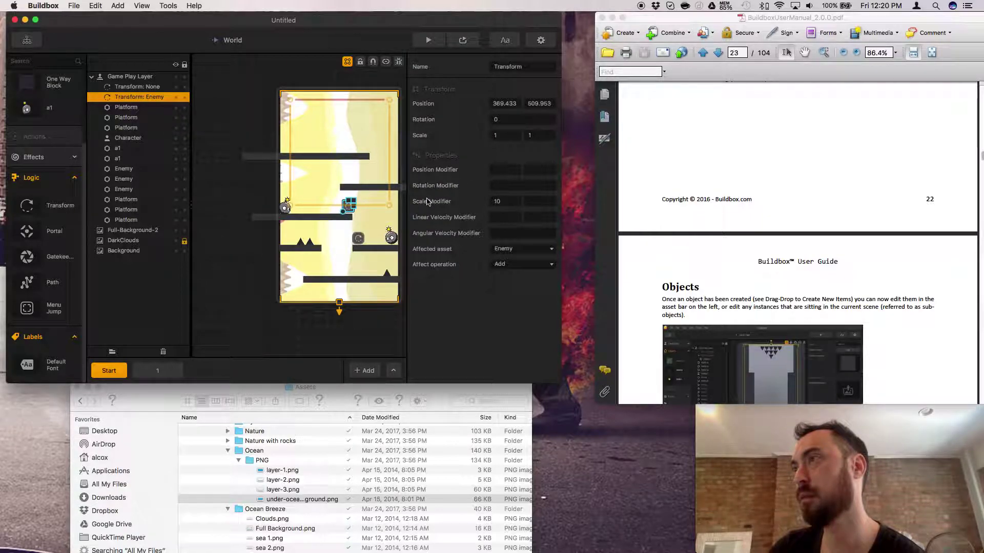
Clear the scale modifier of the upper Transform object and compare its modifiers with the upper a1 enemy's movement settings
click(498, 201)
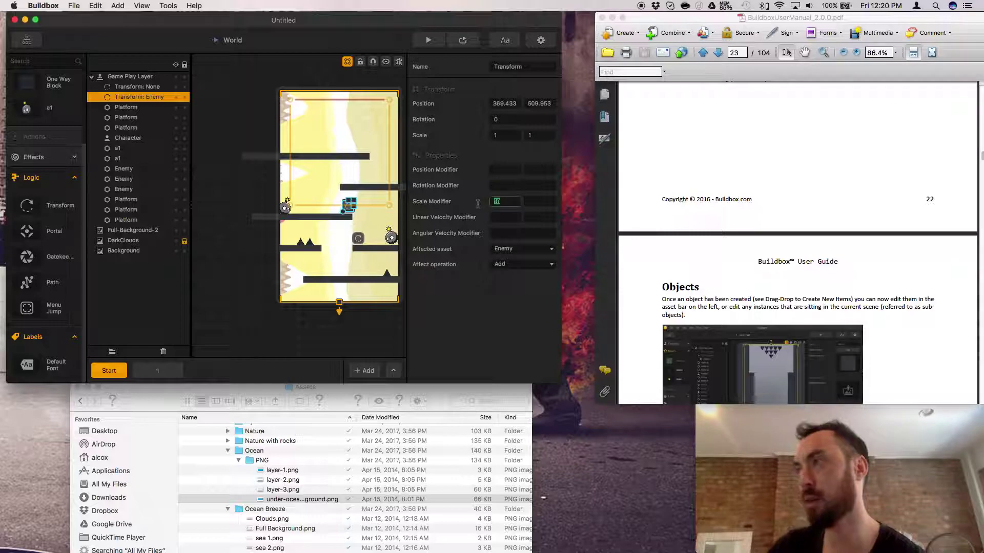
key(BackSpace)
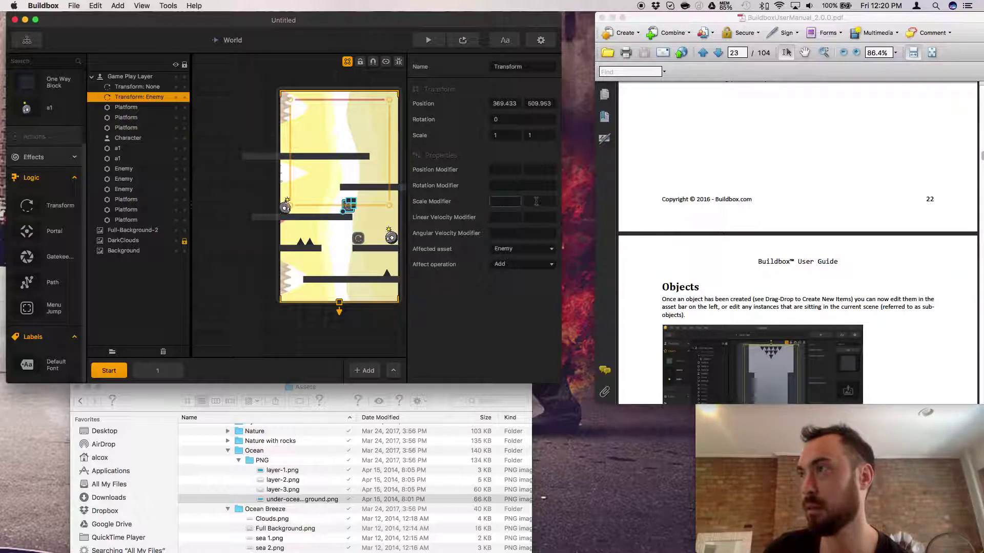
click(285, 210)
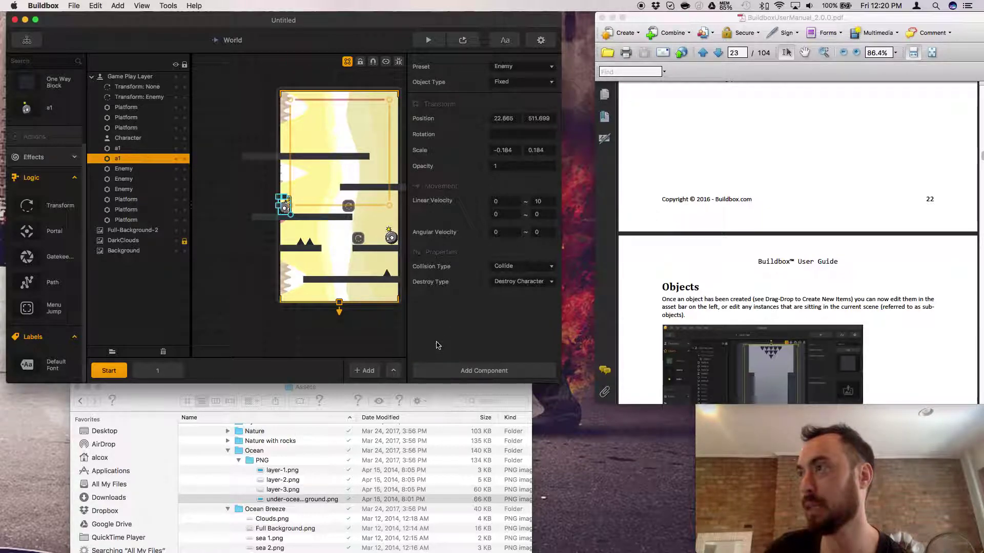
click(349, 205)
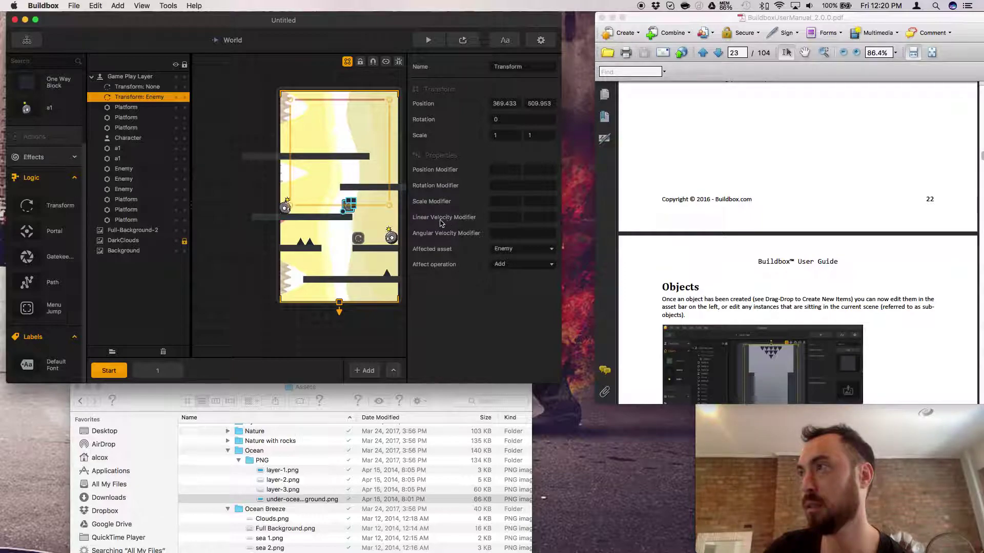
click(285, 209)
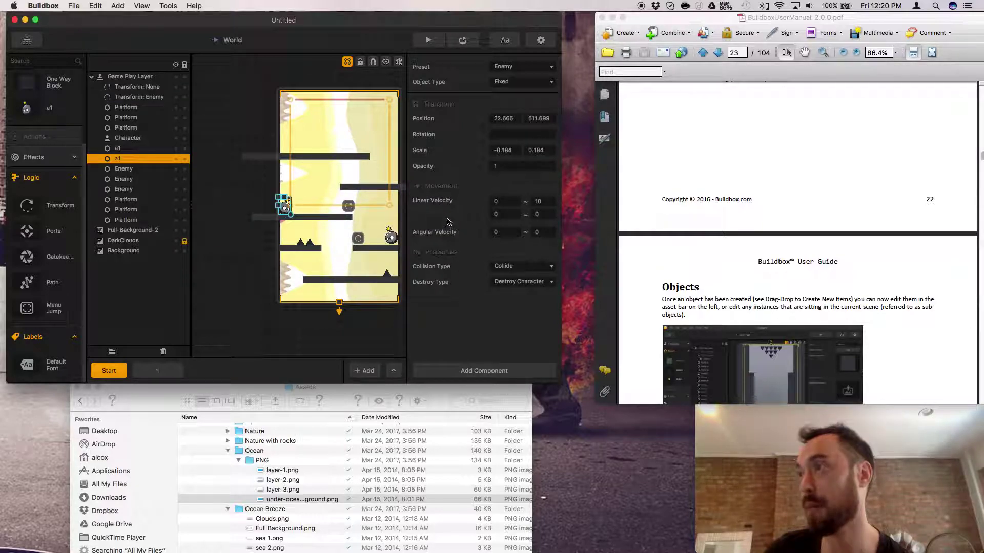
click(348, 208)
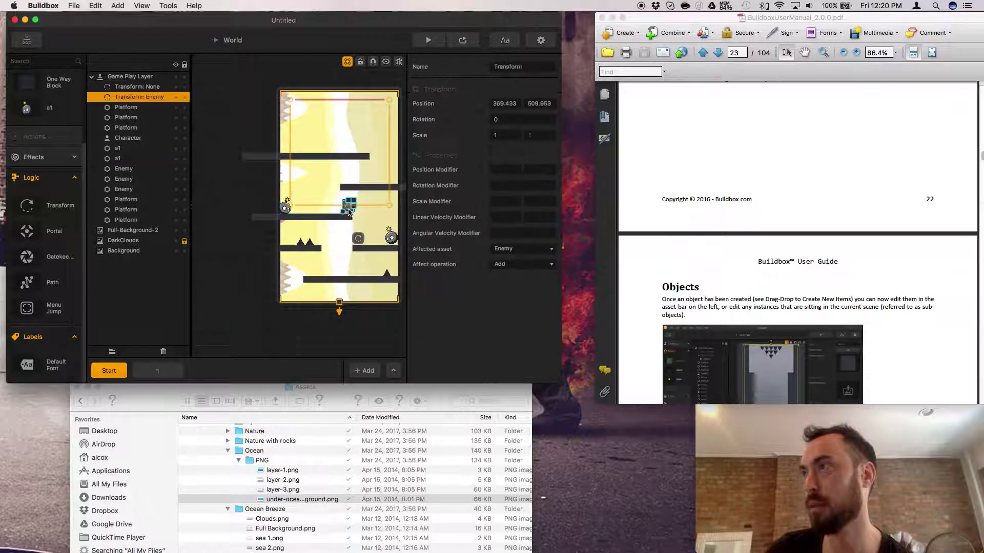
Set the horizontal linear velocity modifier of the upper Transform object to -1
click(504, 218)
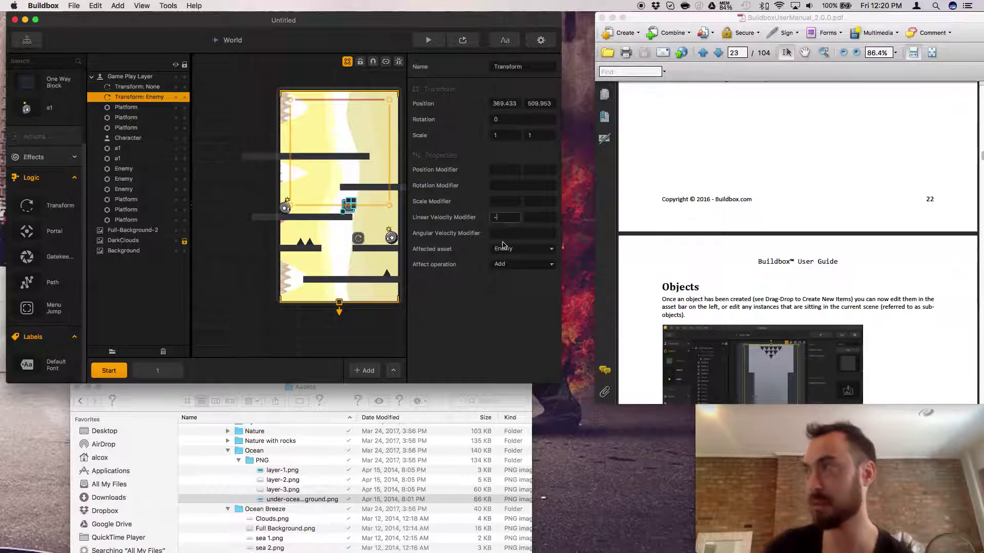
text(0)
key(Return)
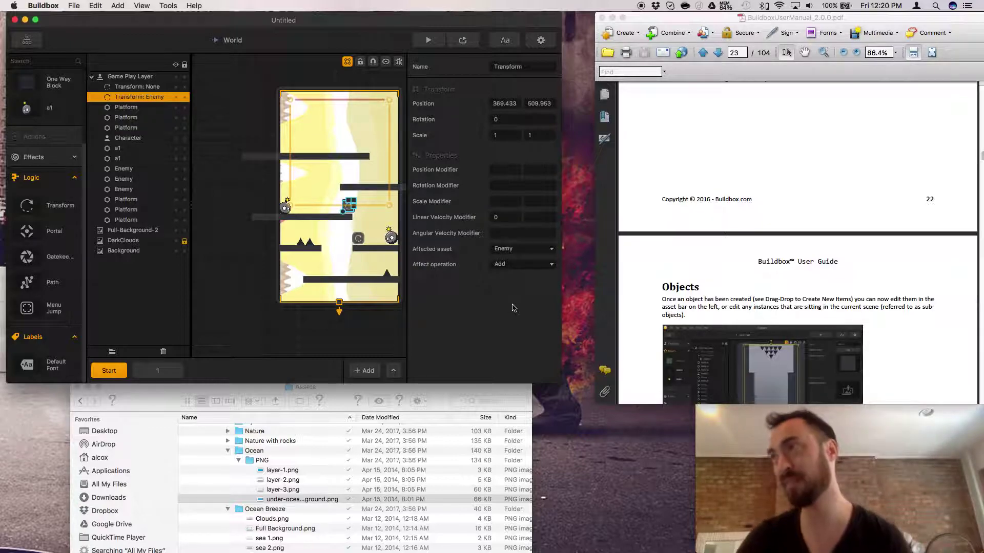
click(498, 217)
text(-1)
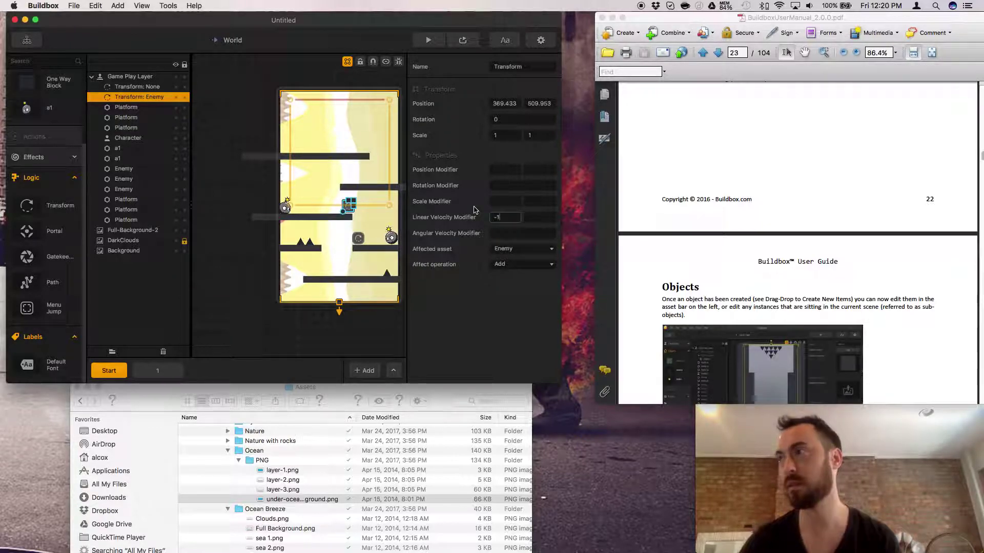
key(Return)
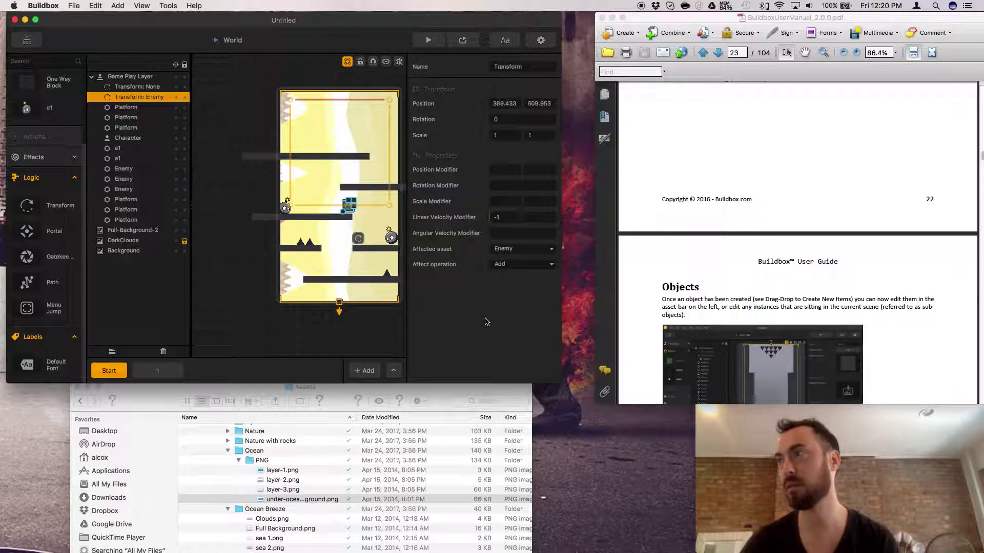
Preview the game to test the enemies with the linear velocity modifier, and close the preview
click(473, 44)
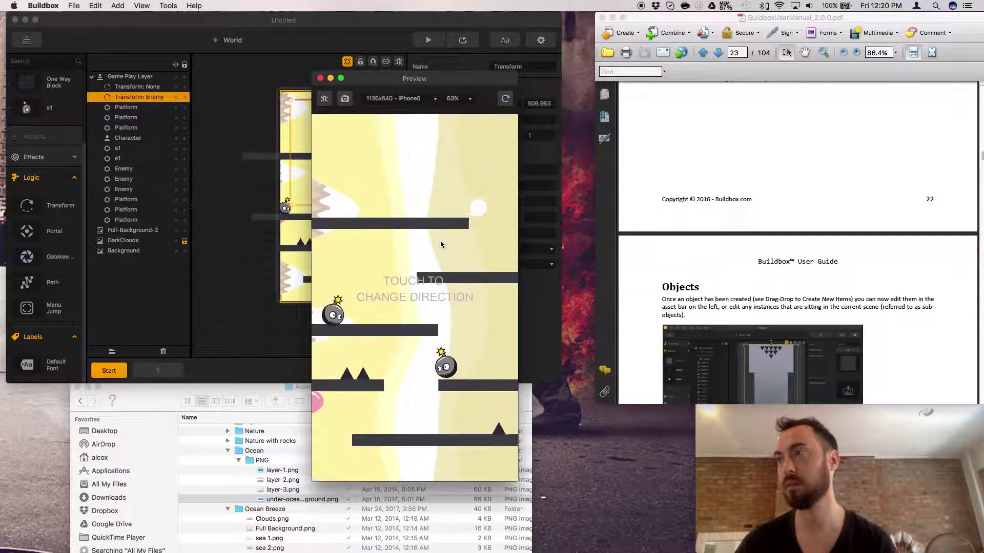
click(428, 248)
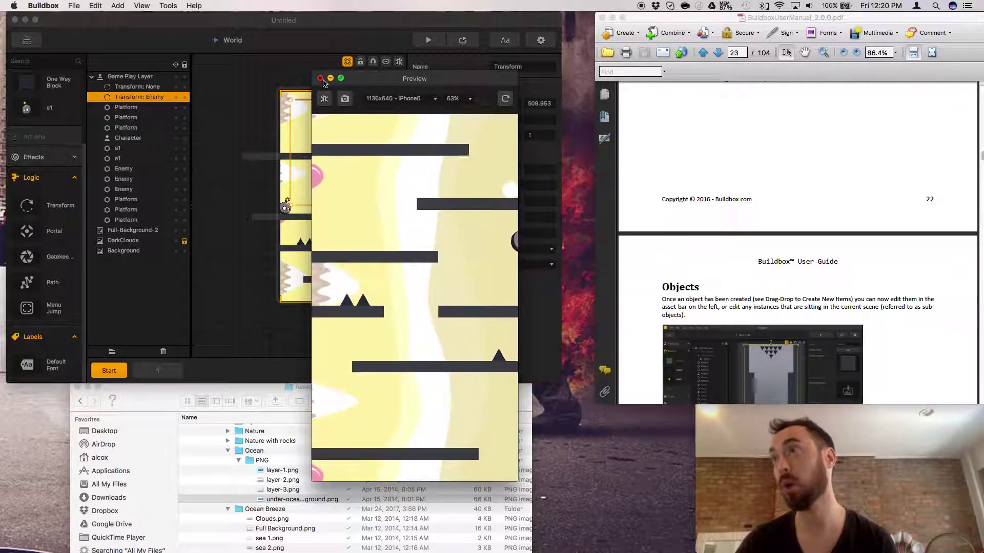
key(super+w)
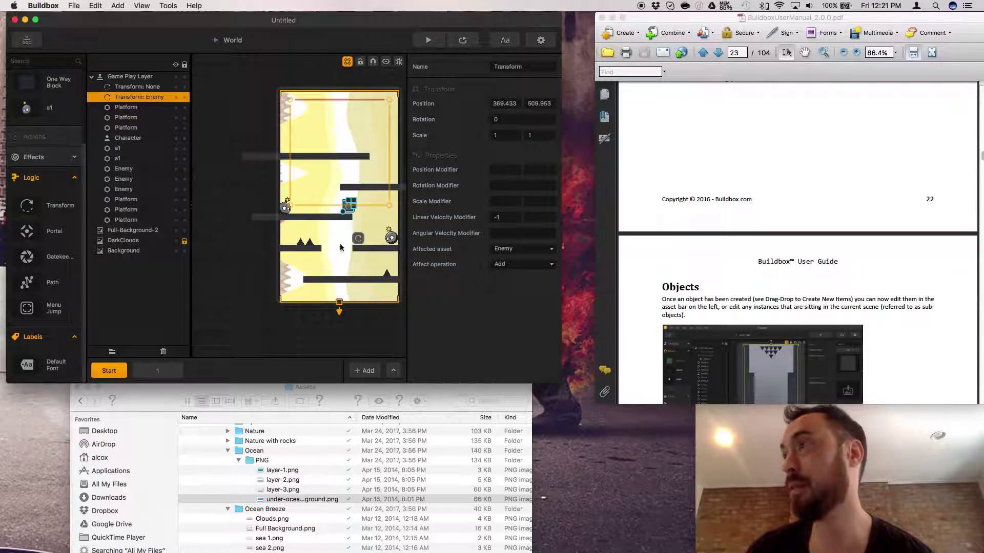
Change the object type of the upper a1 enemy to Physics
click(349, 215)
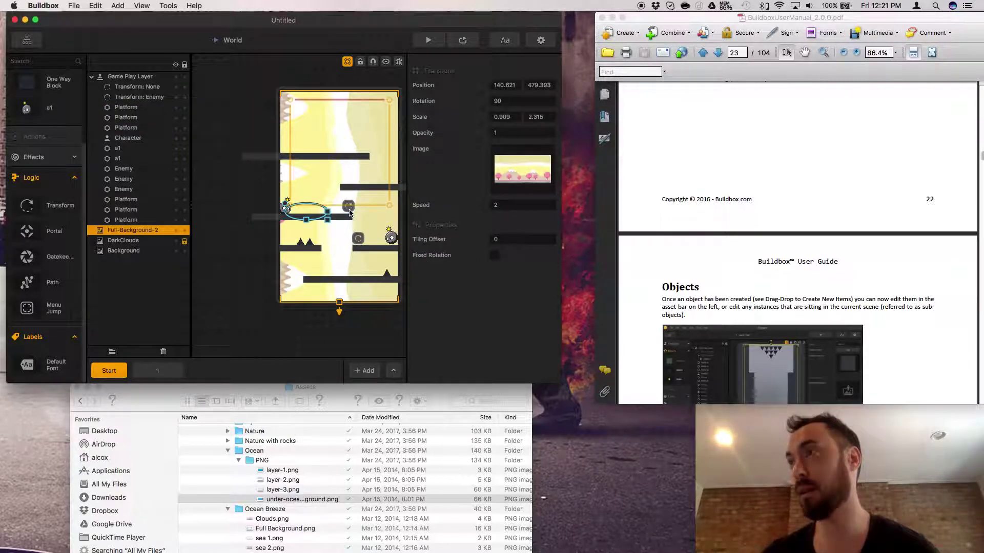
click(349, 205)
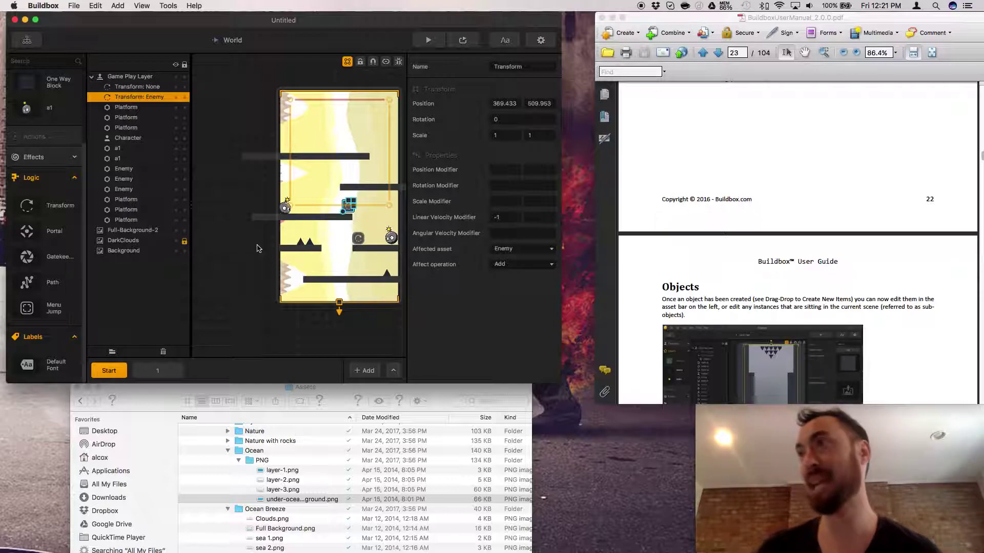
click(285, 210)
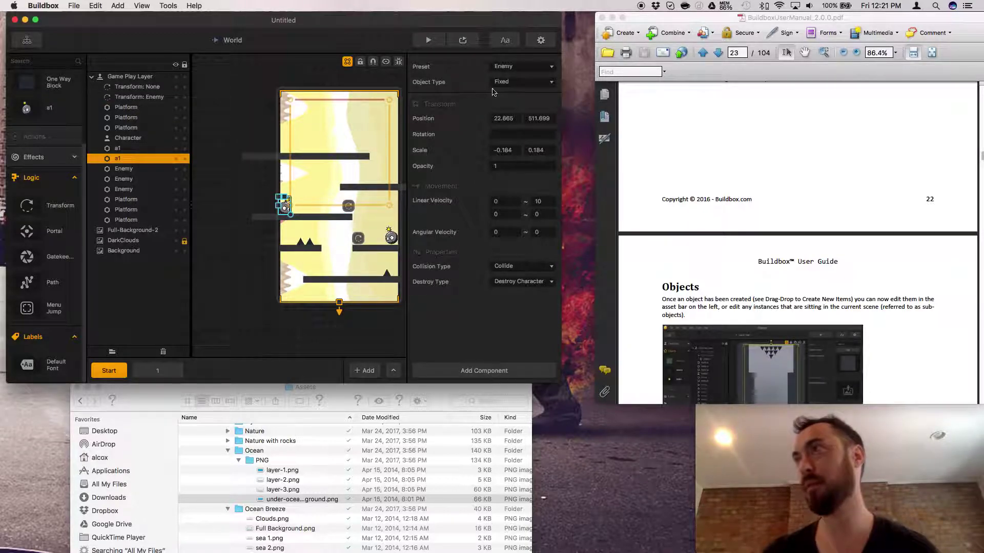
click(532, 84)
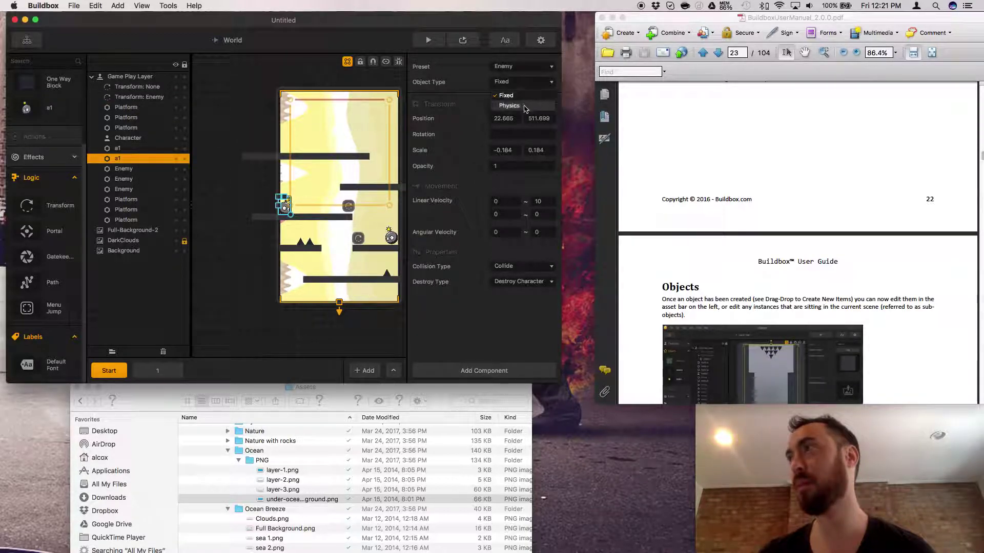
click(525, 107)
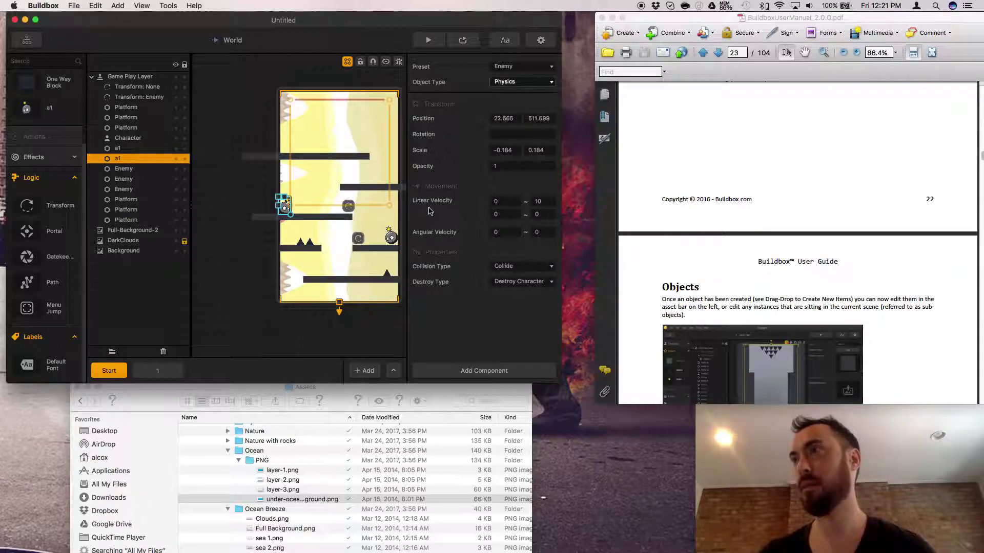
Try a1 as the affected asset of the upper Transform object, and restore it to Enemy
click(349, 210)
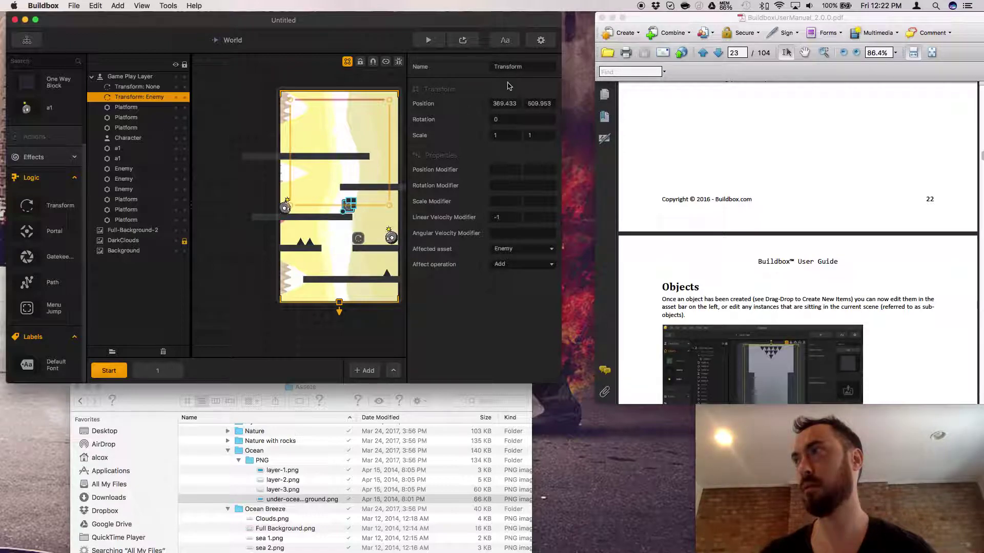
click(505, 253)
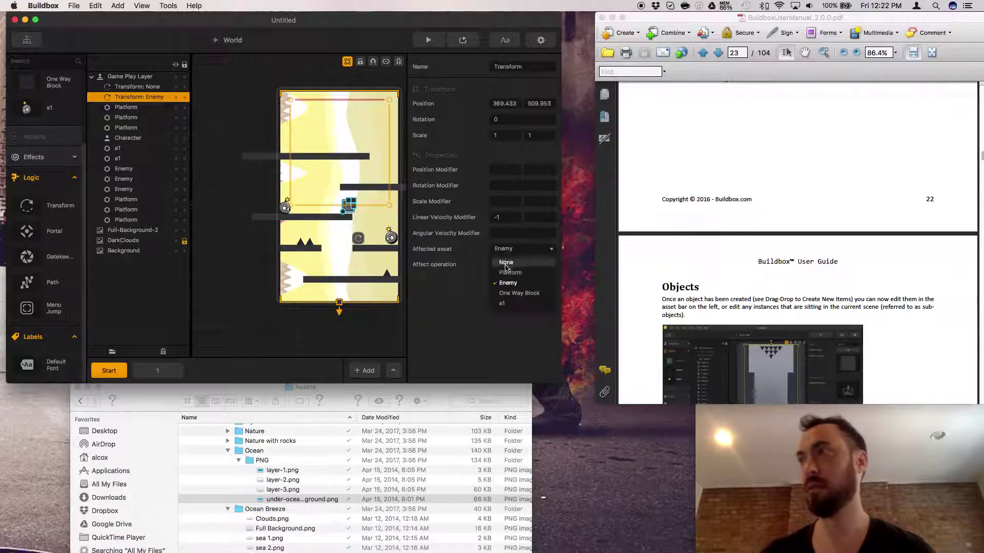
click(516, 304)
click(512, 249)
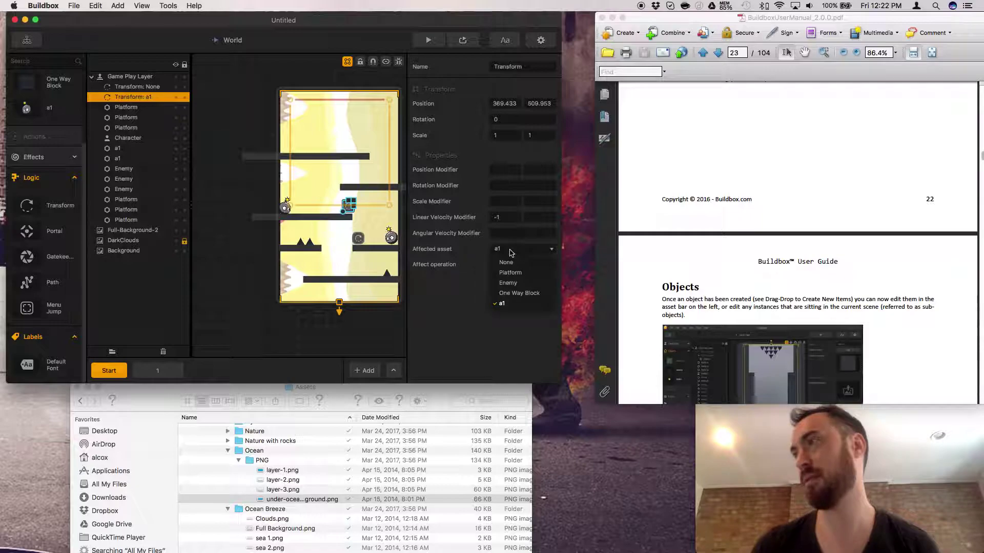
click(511, 283)
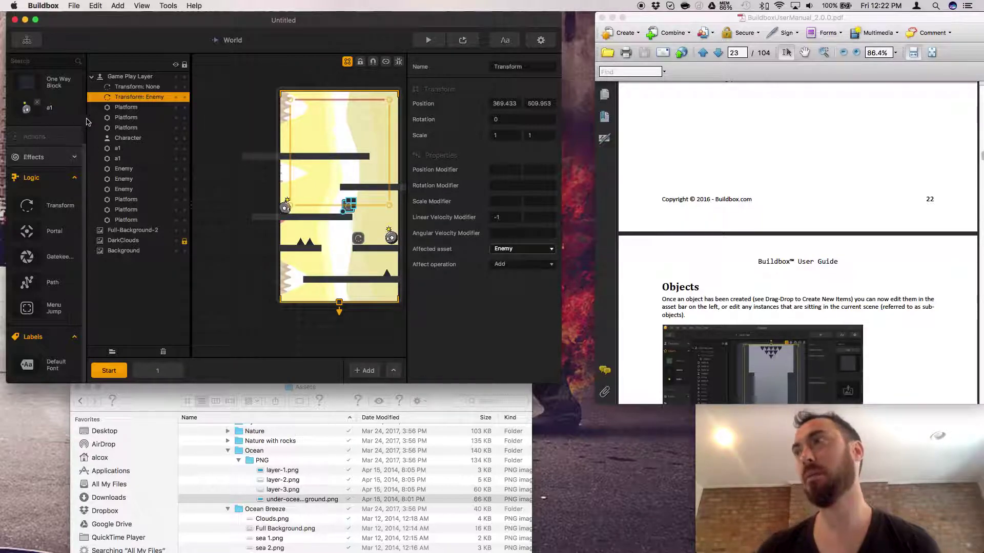
Rename the a1 object asset to bomb
click(27, 107)
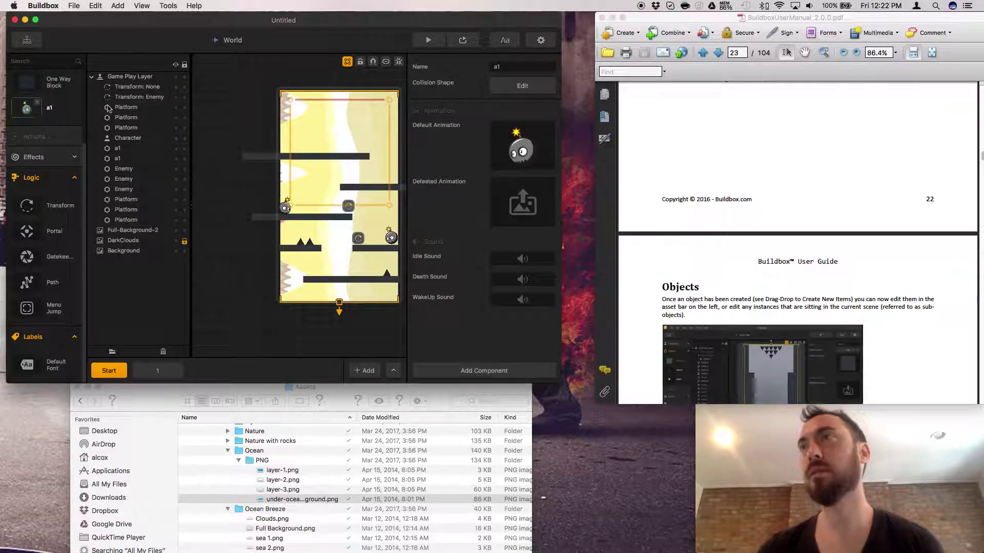
click(527, 67)
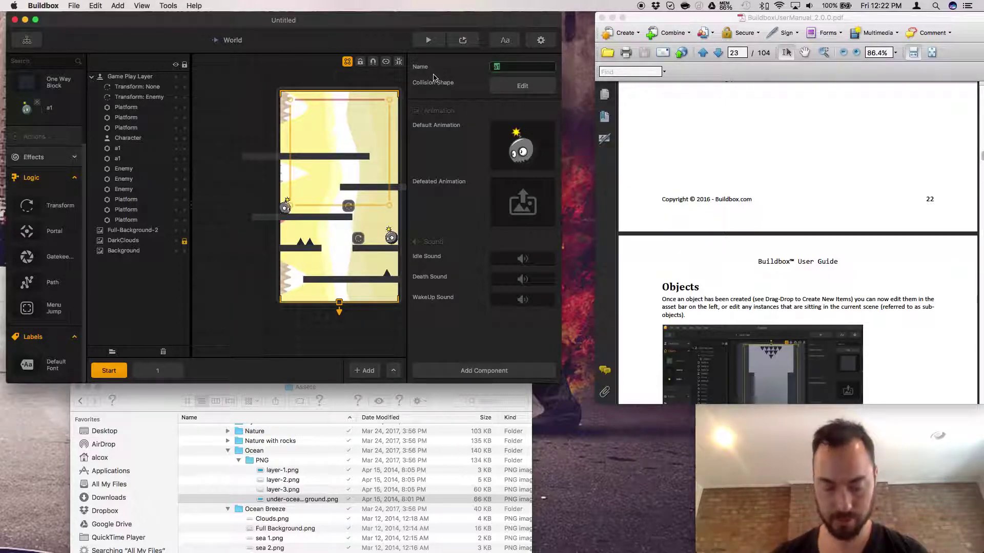
text(bomb)
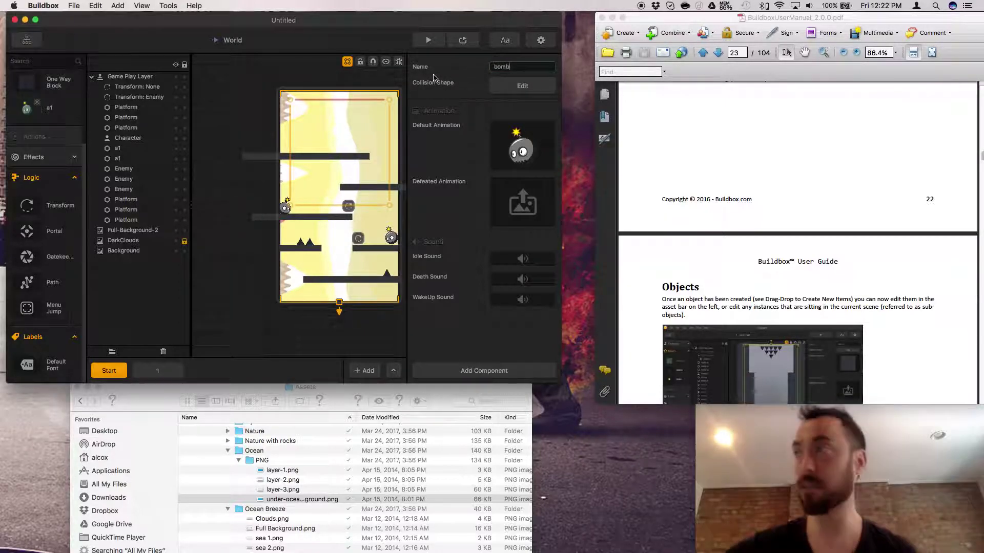
Change the bomb's collision shape to a circle fitted over its round body, leaving out the fuse, and close the shape editor
click(522, 85)
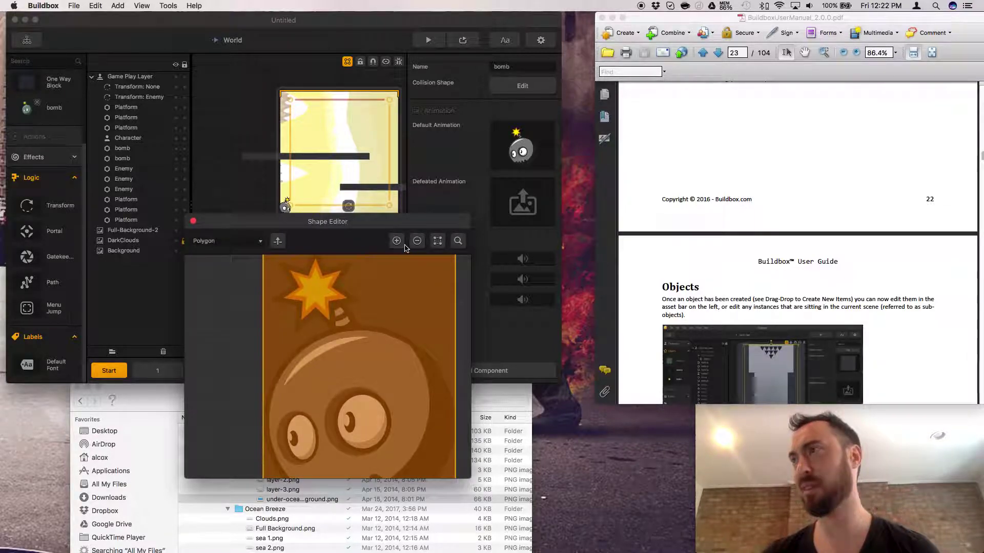
scroll(342, 297, down, 3)
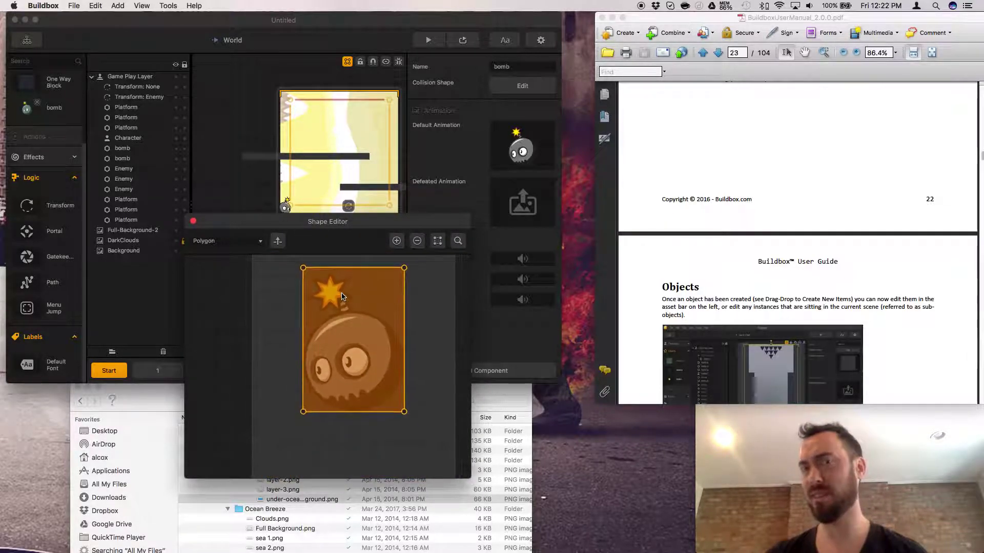
click(258, 241)
click(207, 263)
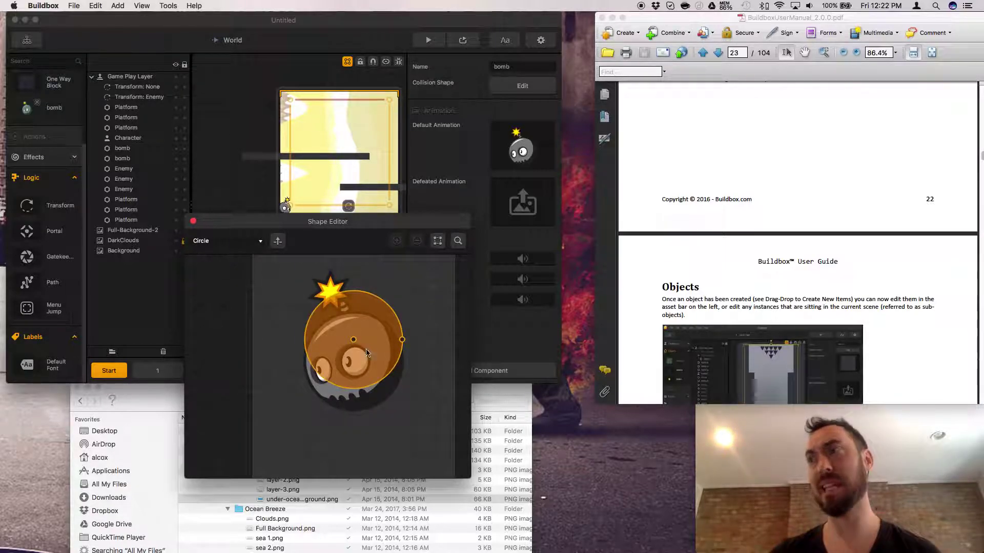
drag(354, 339, 394, 361)
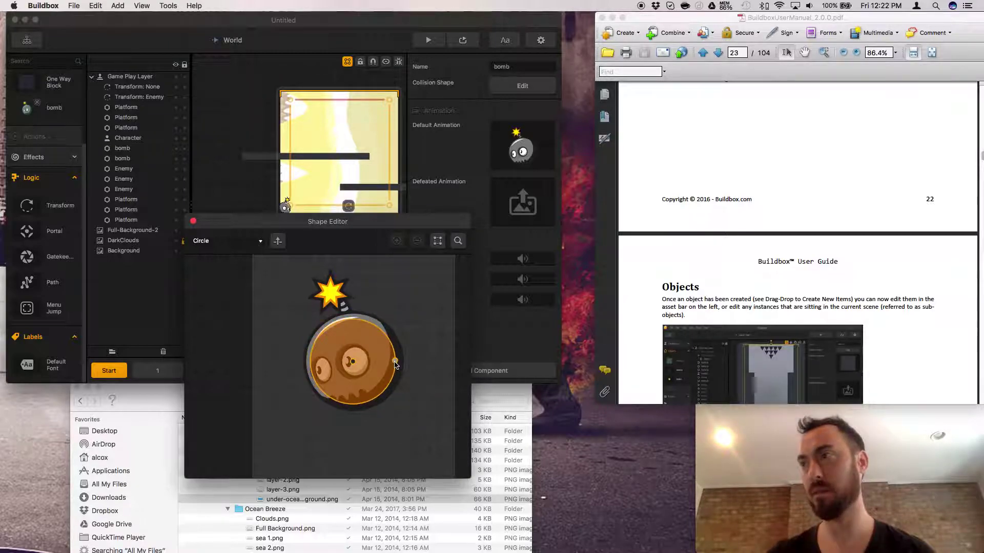
click(194, 222)
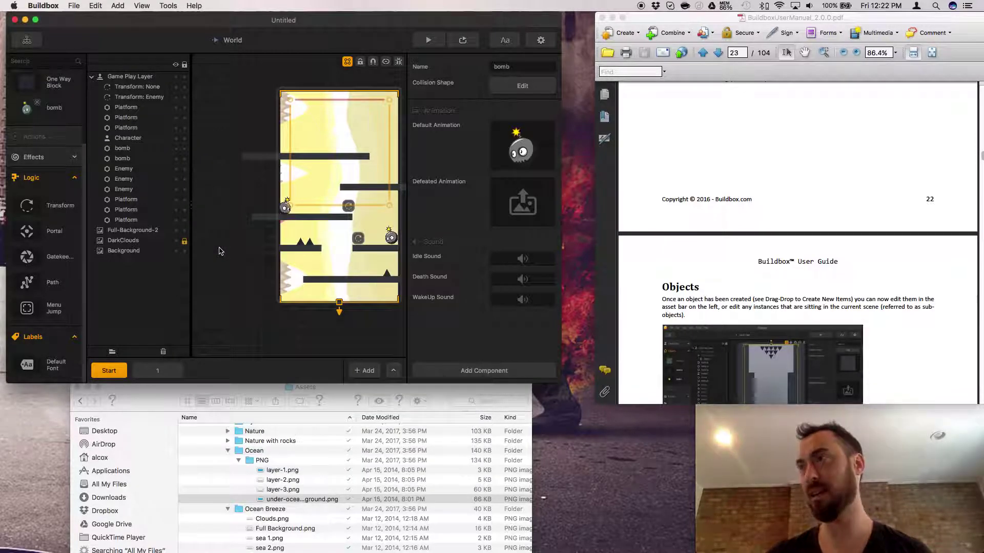
Change the lower bomb's object type to Physics, and compare the settings of the bomb asset and both bomb instances
click(391, 239)
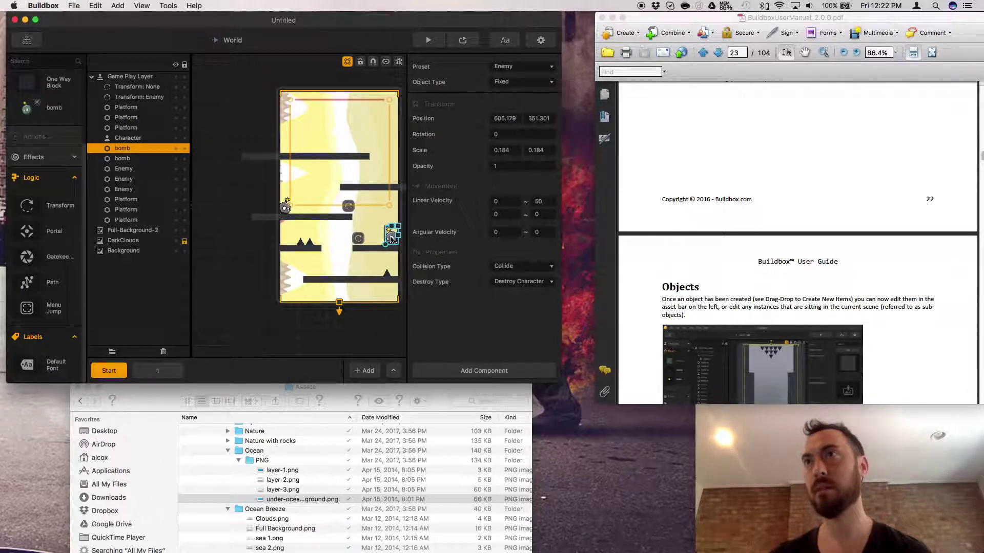
click(520, 84)
click(512, 93)
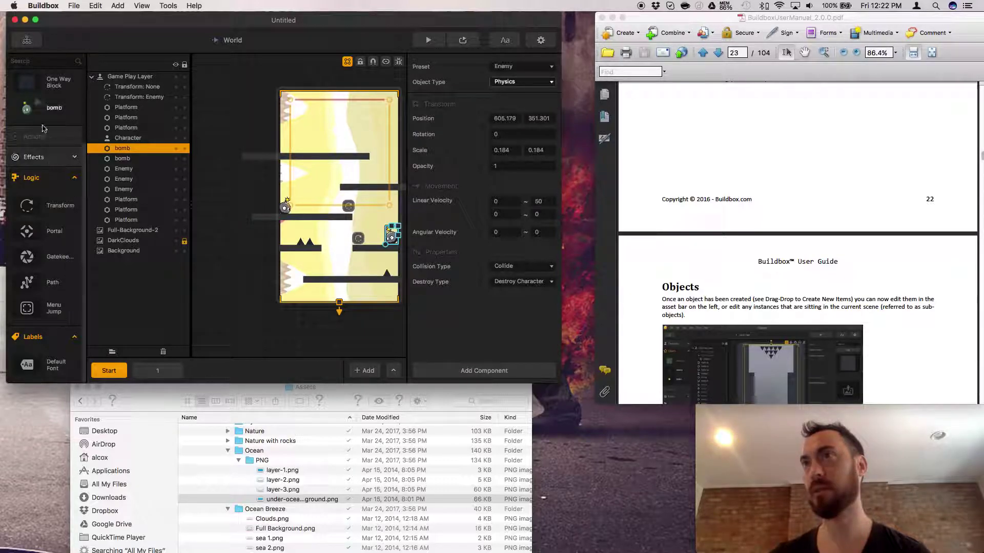
click(55, 115)
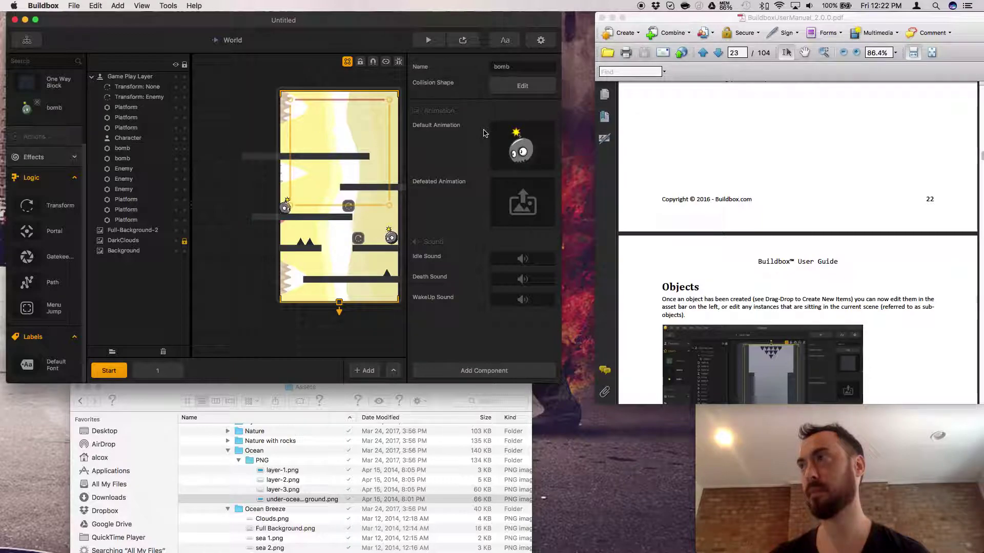
click(285, 207)
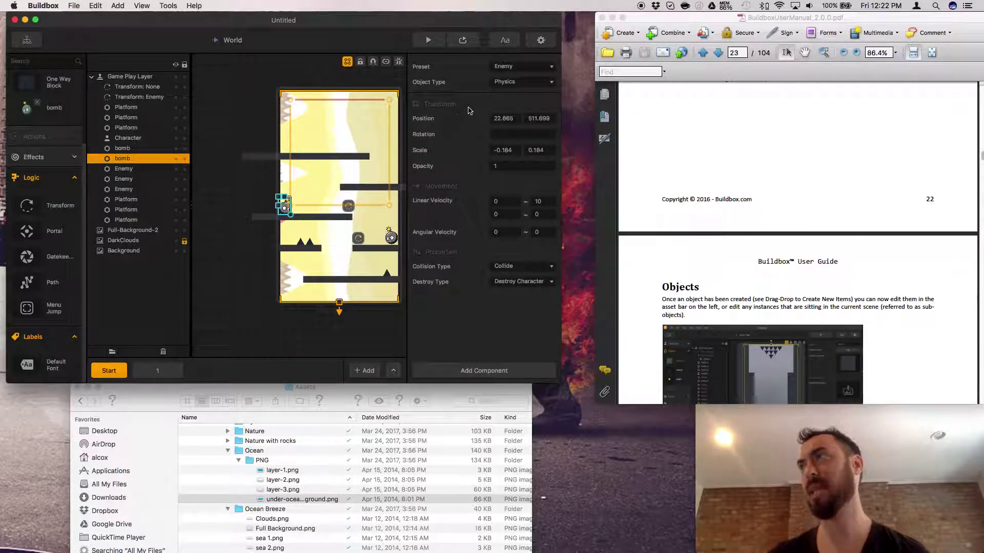
click(389, 238)
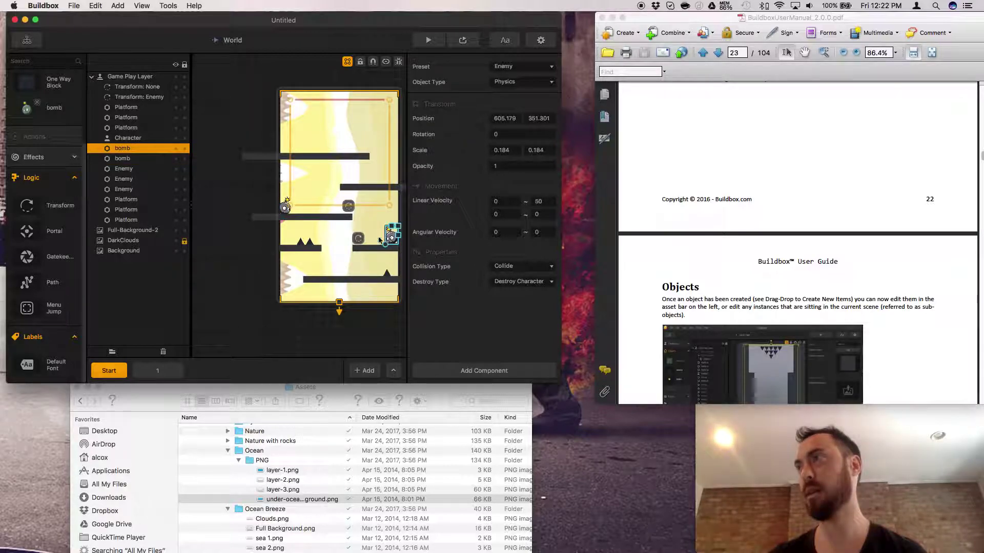
click(282, 210)
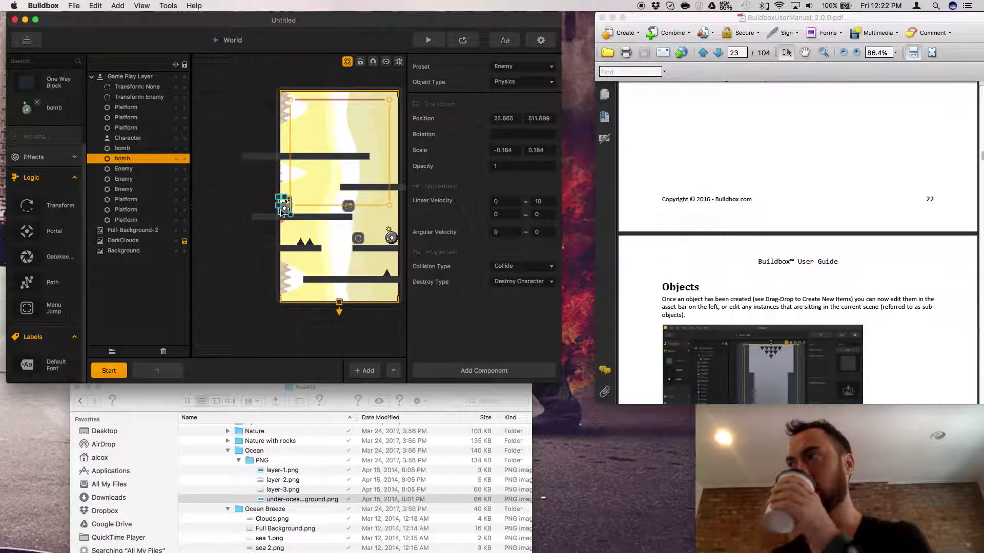
Set the upper Transform object's affected asset to bomb, keeping its affect operation at Add
click(349, 207)
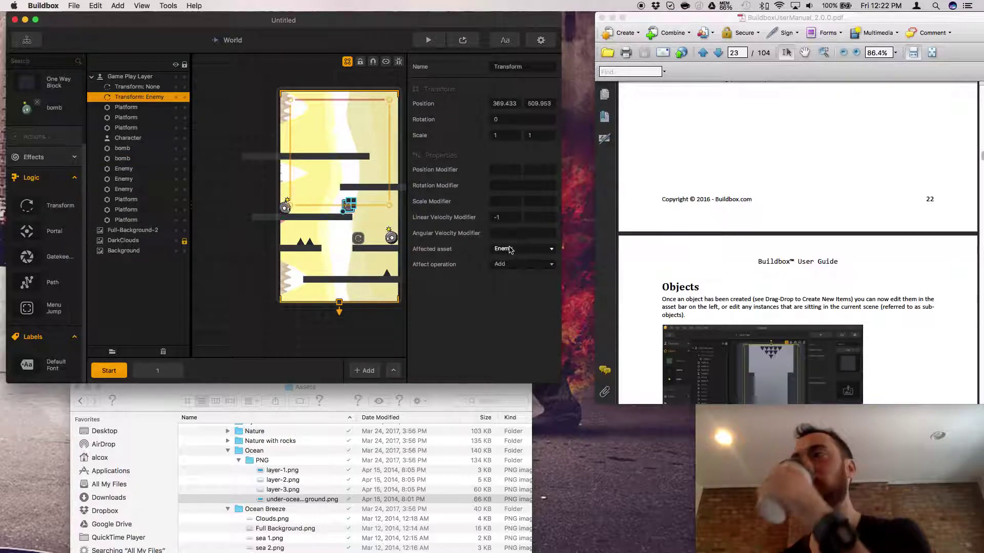
click(518, 266)
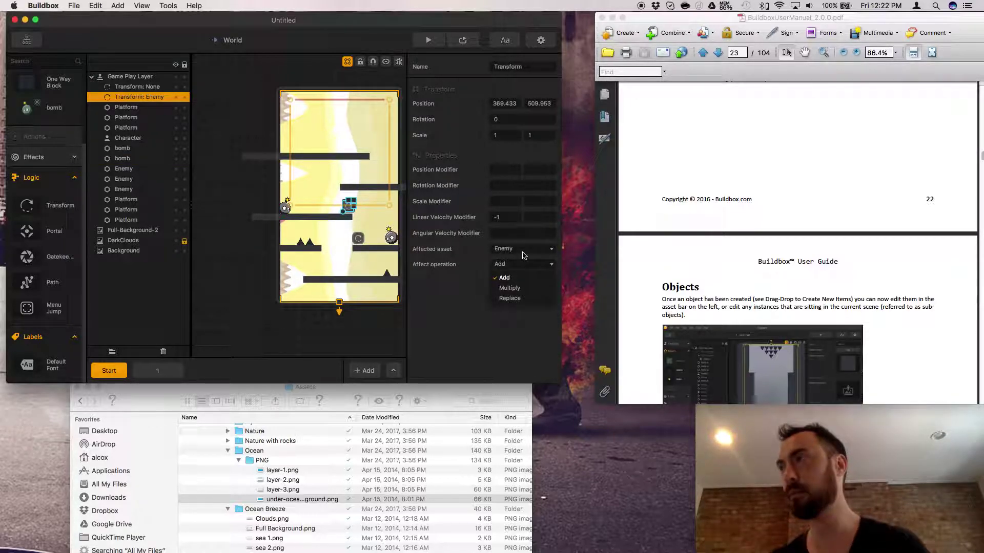
click(524, 255)
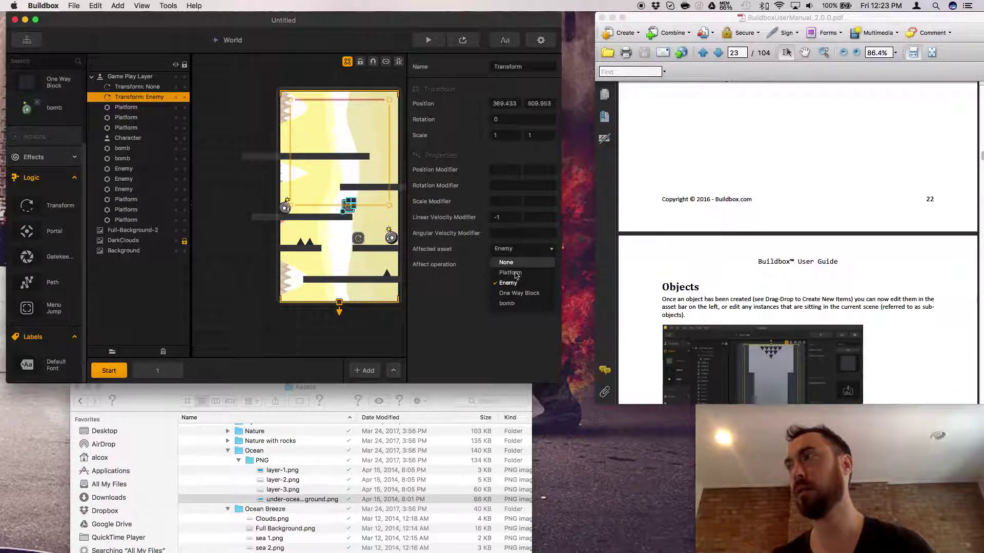
click(515, 304)
Set the affected asset of the lower Transform object, the one with rotation modifier -1, to bomb
click(357, 242)
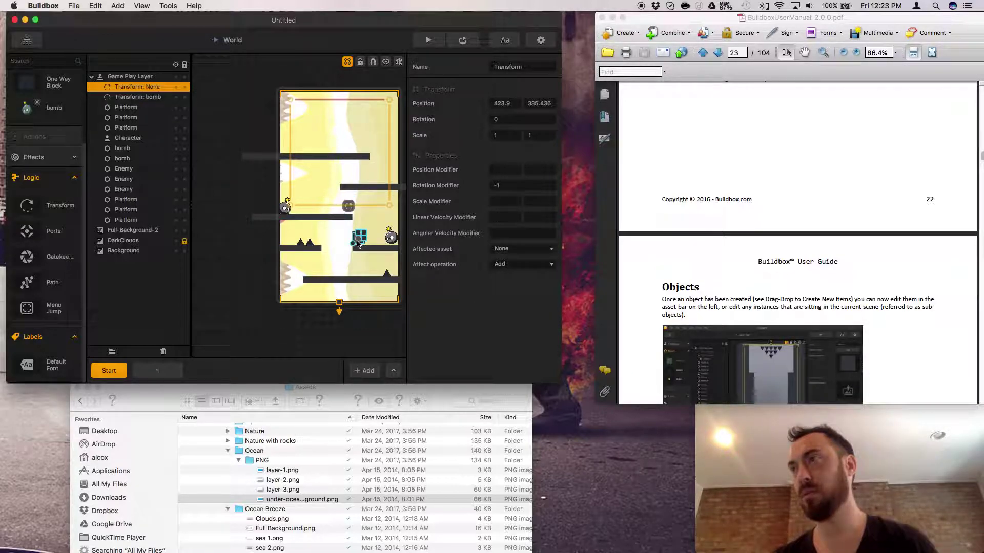
click(533, 268)
click(523, 249)
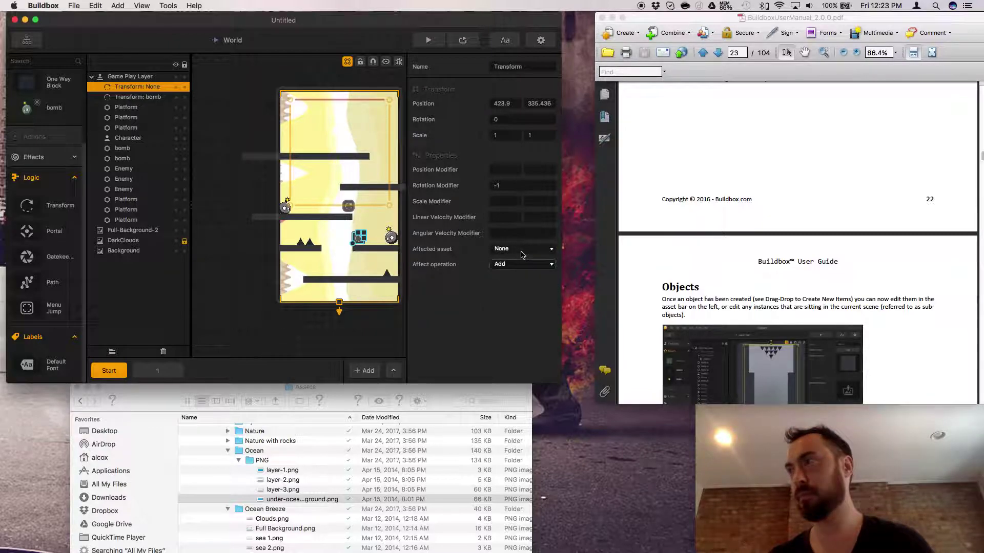
click(515, 304)
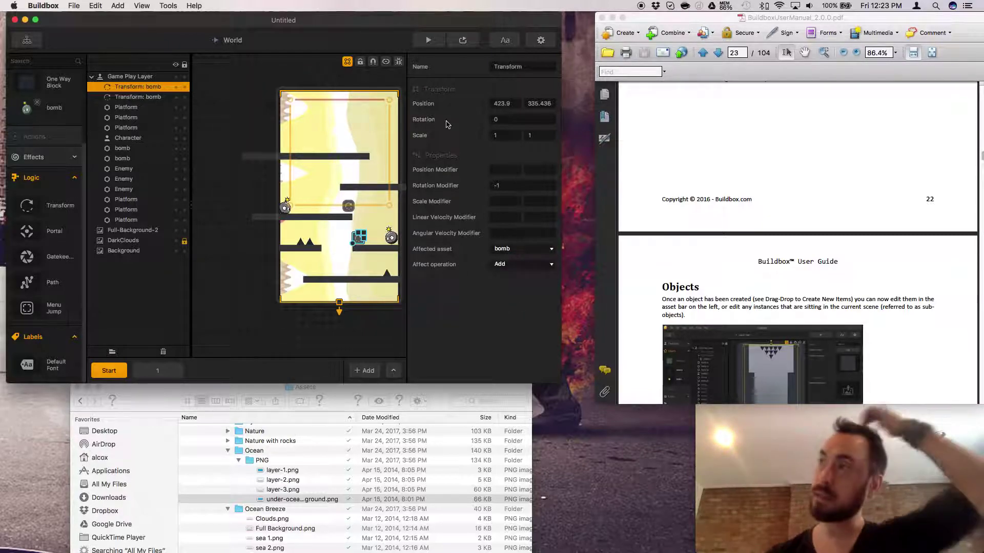
Preview the world to watch how the bombs move, and close the preview
click(465, 40)
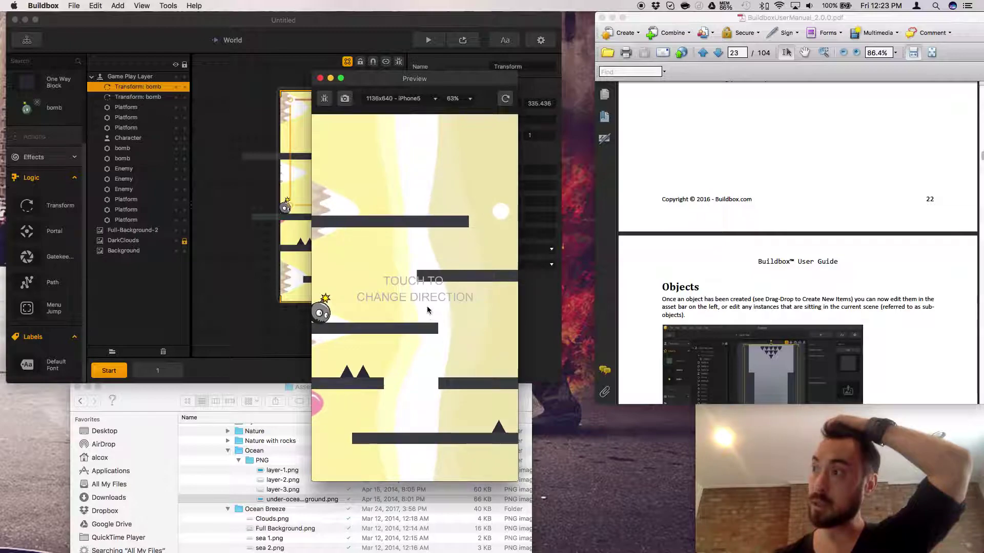
click(436, 307)
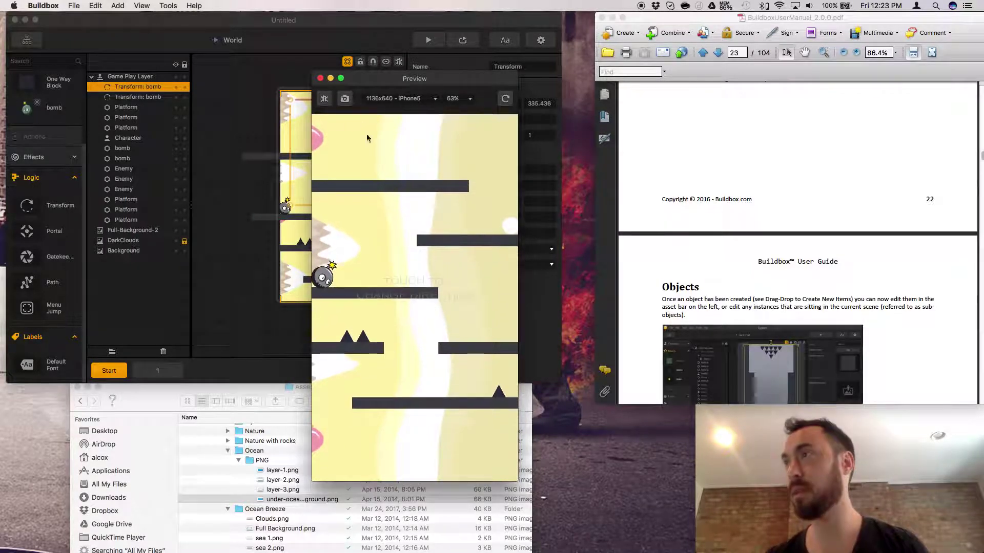
click(320, 79)
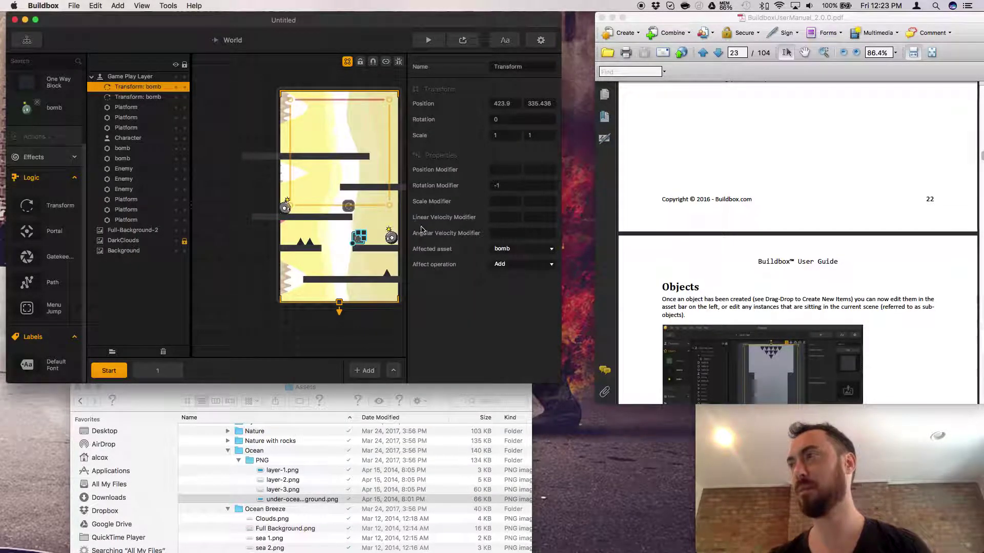
Set the second value of the lower bomb's first linear velocity range to 20
click(392, 239)
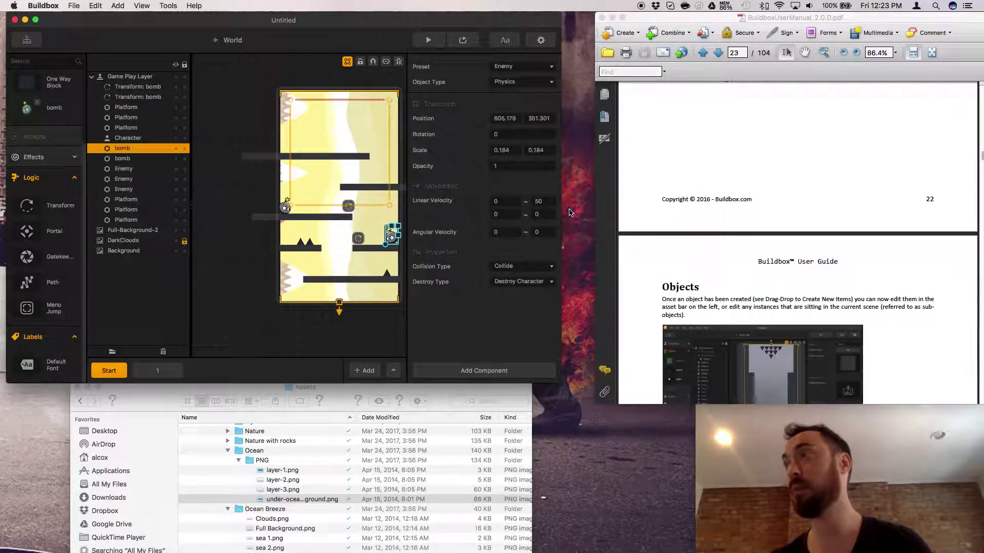
click(538, 202)
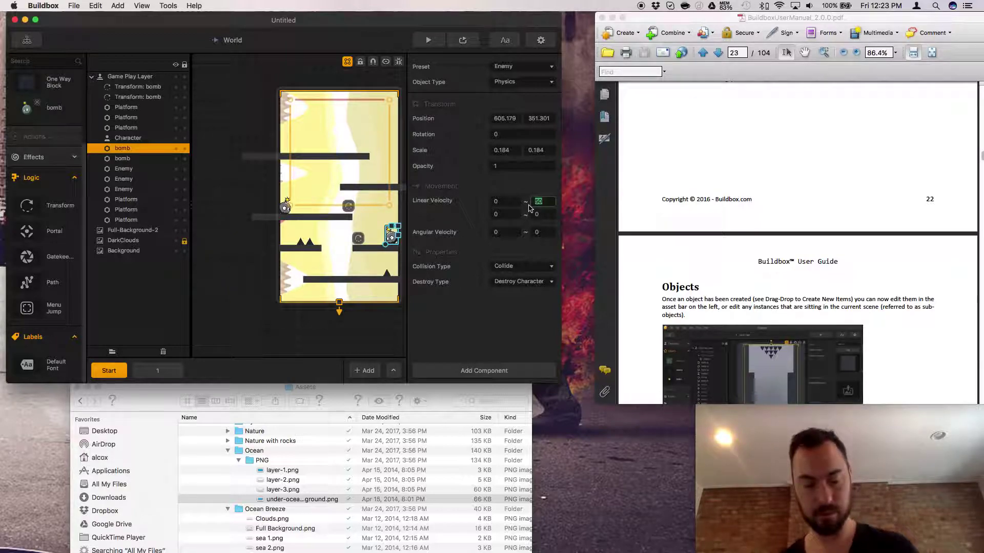
text(20)
key(Return)
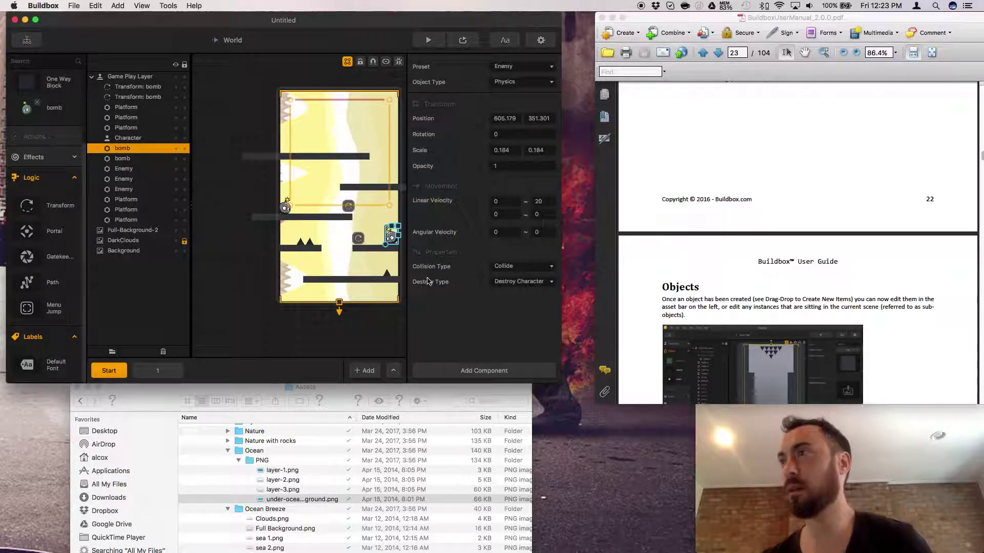
Review both Transform objects, and move the upper bomb to about 37.6, 524.7 so it clears the platform and the scene's edge
click(359, 242)
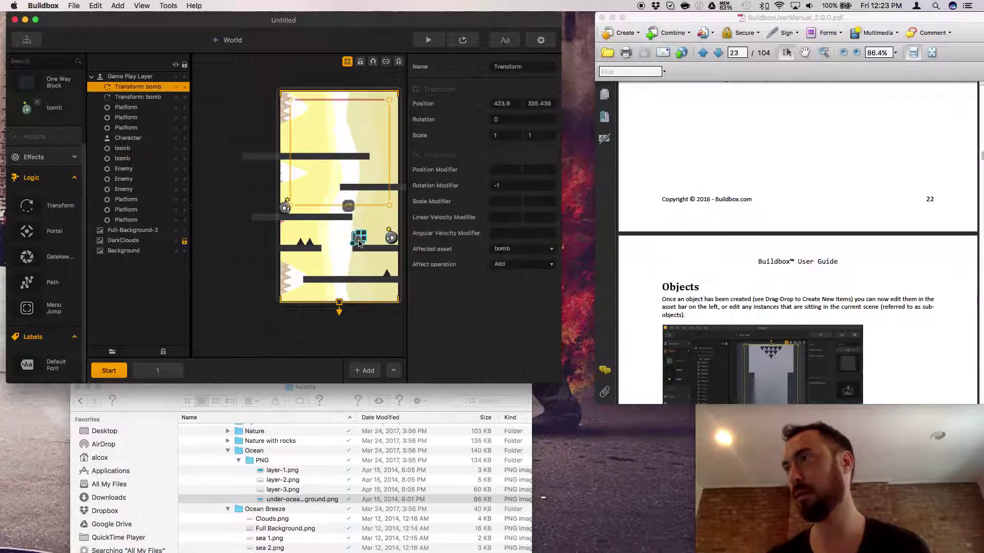
click(349, 207)
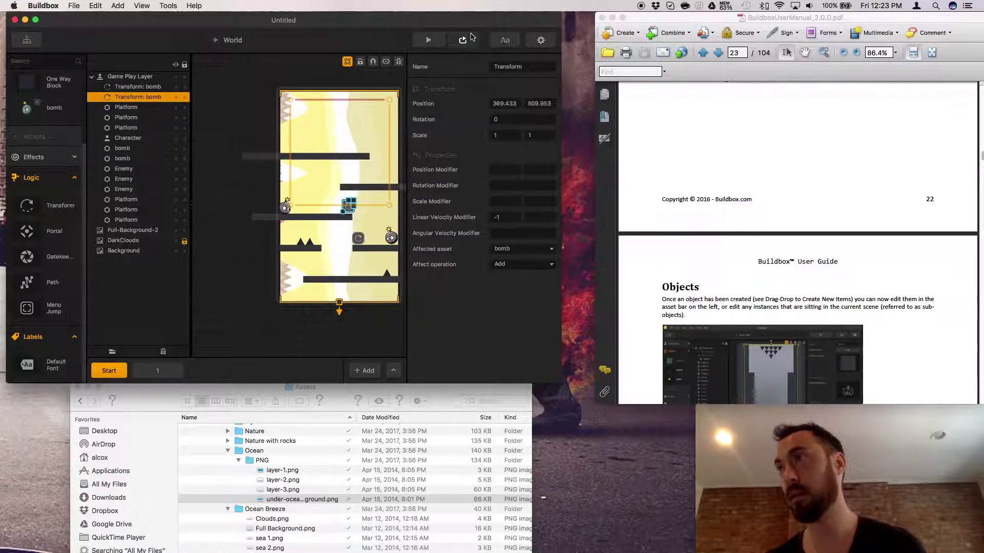
click(285, 209)
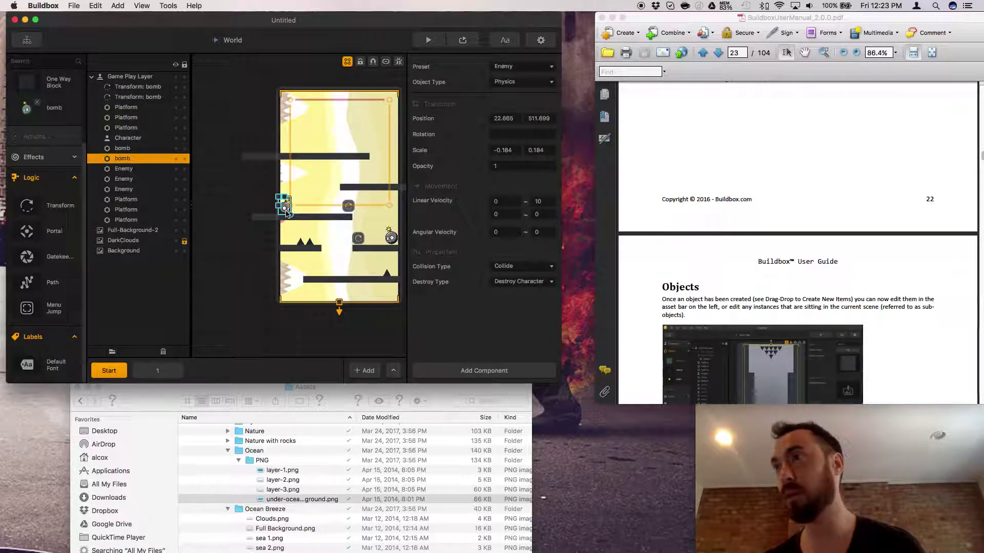
scroll(286, 209, up, 5)
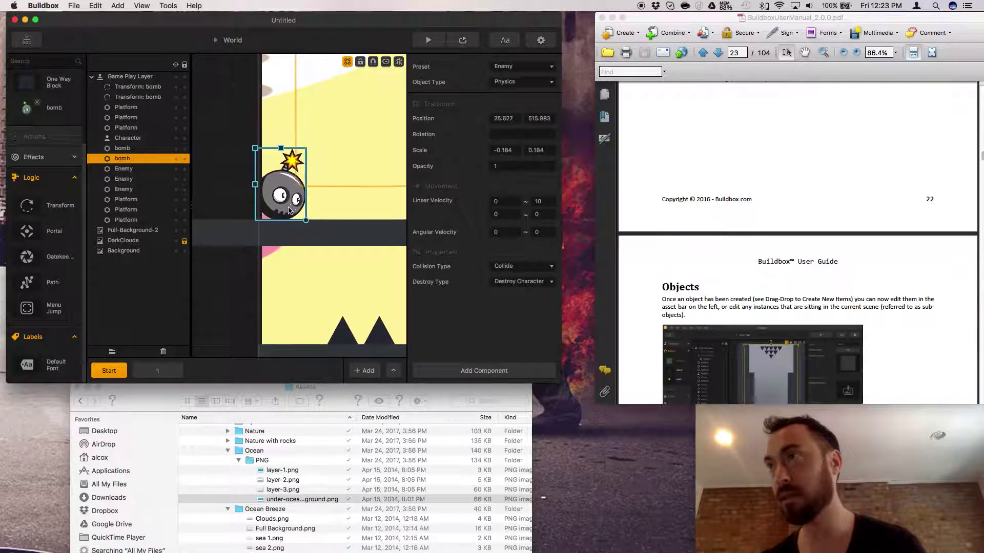
drag(290, 210, 305, 204)
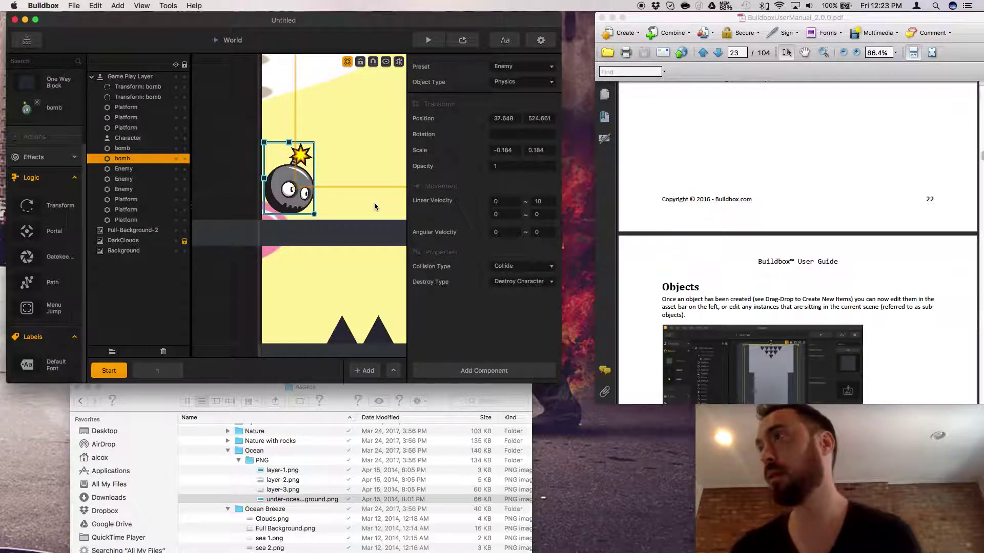
scroll(374, 203, down, 3)
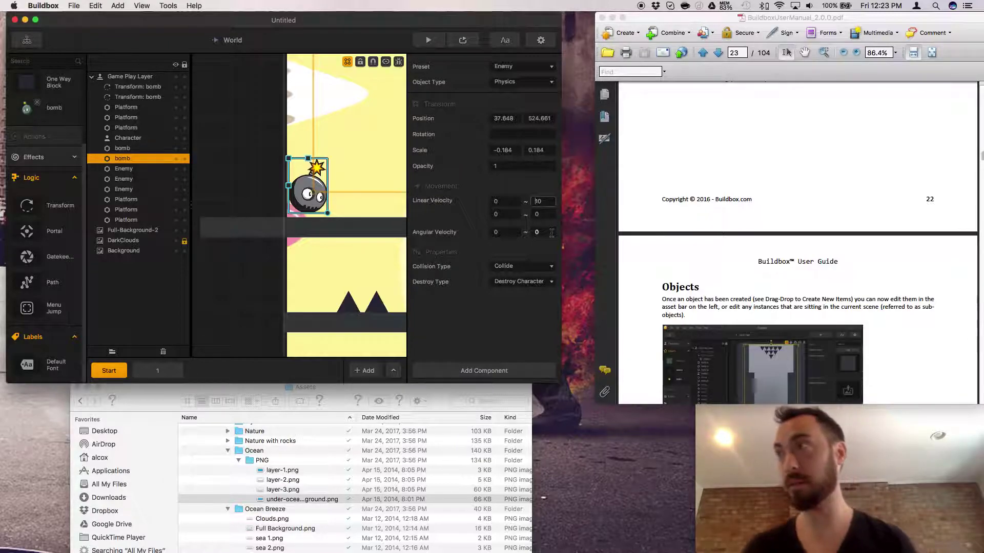
Set the second value of the lower bomb's first linear velocity range to -20, and test the world in preview
click(133, 150)
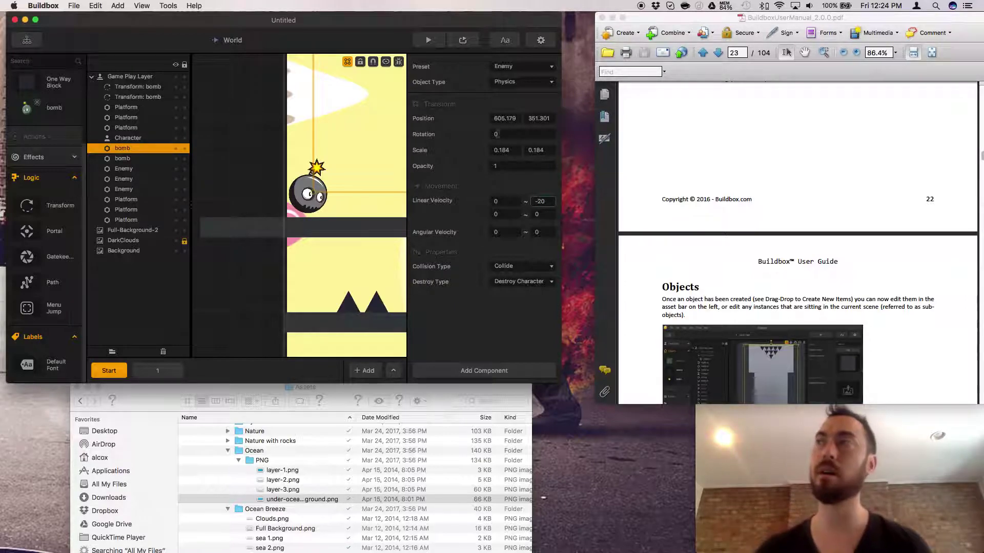
click(462, 40)
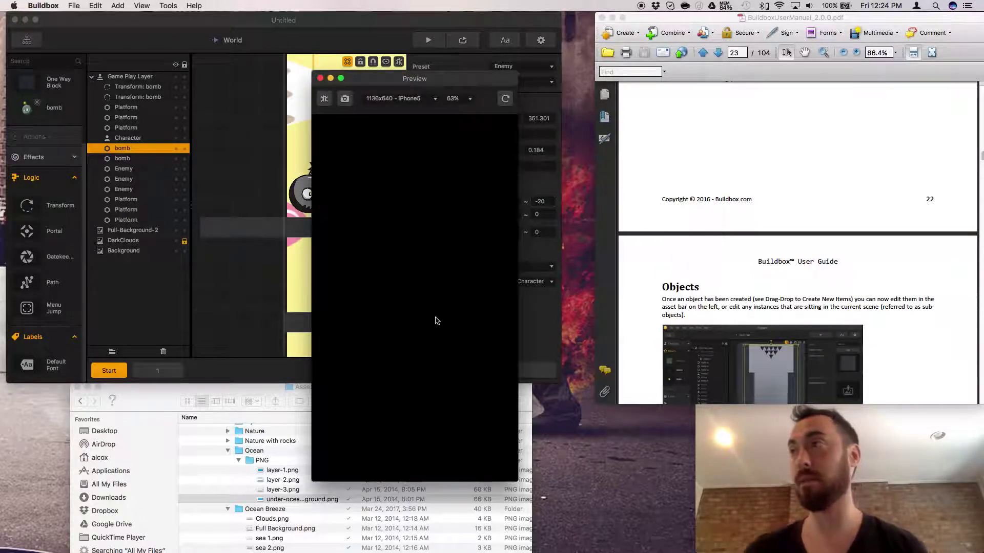
click(402, 242)
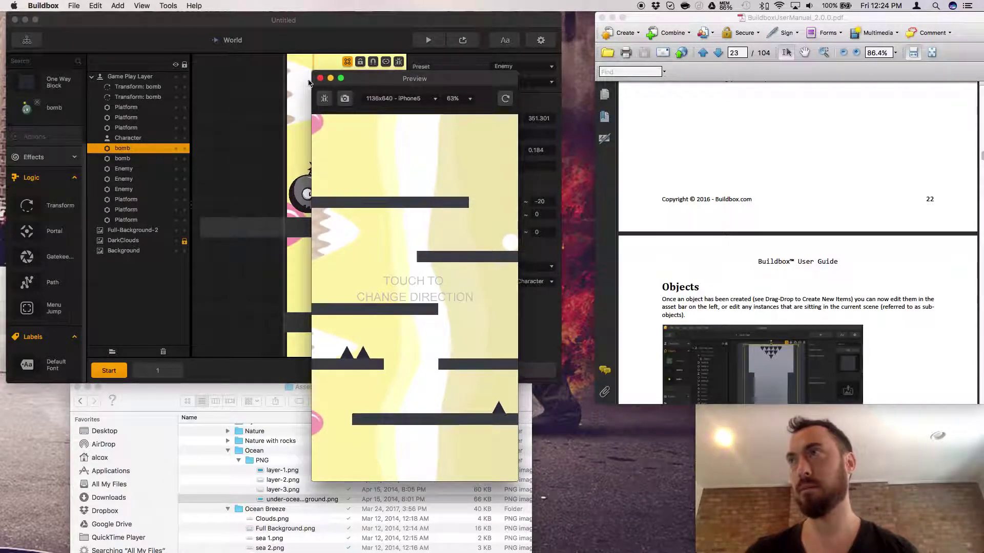
click(320, 79)
Set the second value of the upper bomb's first linear velocity range to -10
click(536, 201)
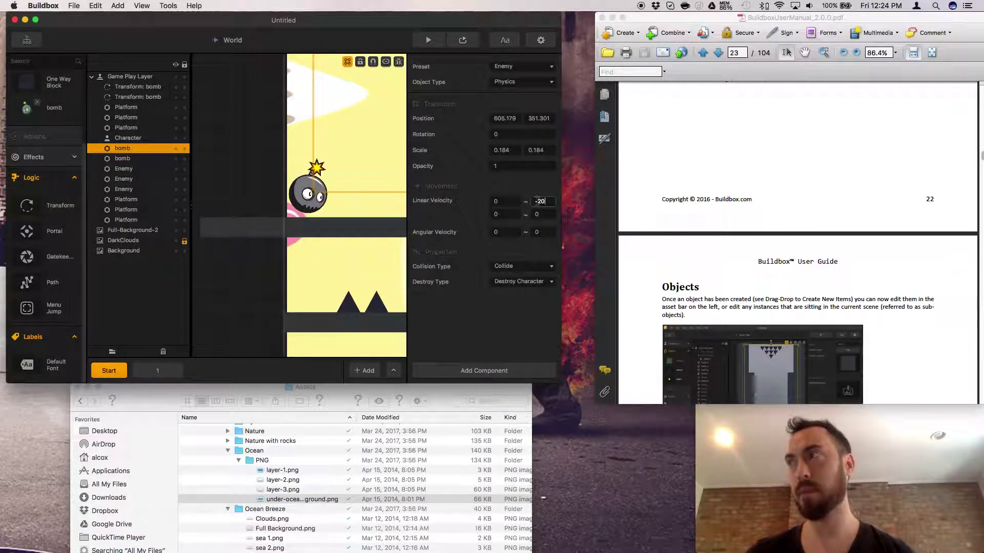
click(313, 211)
text(-1)
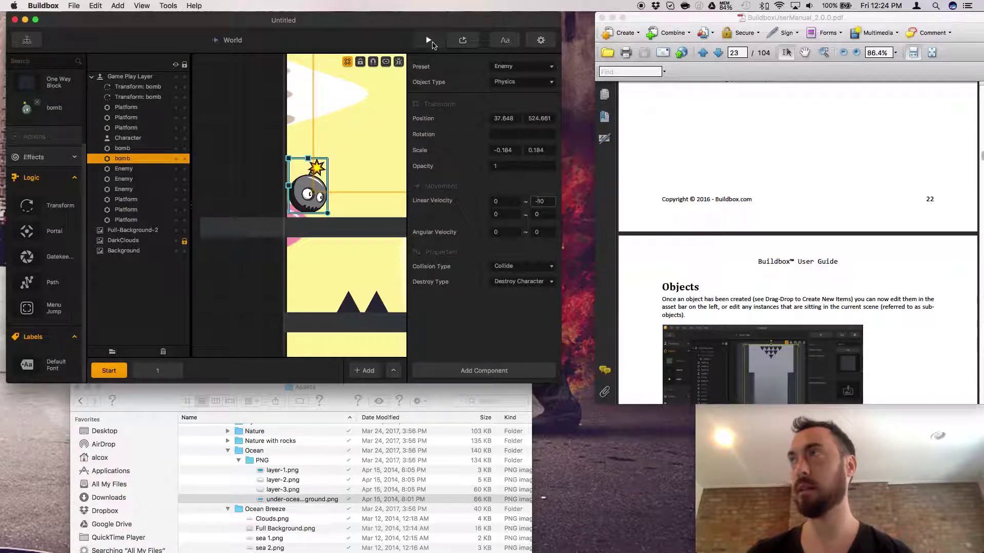
Preview the game, restarting it twice to watch the upper bomb's movement, and close the preview
click(428, 41)
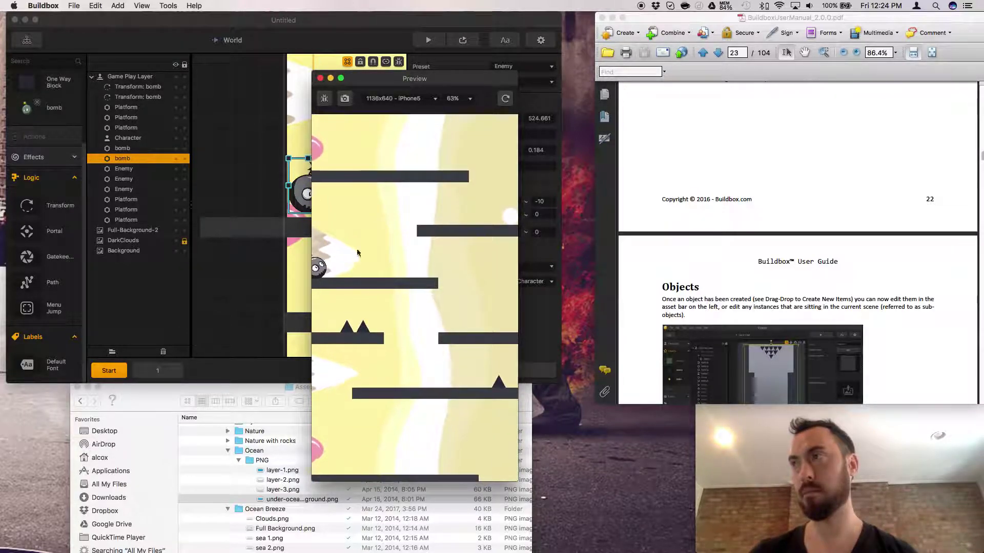
click(505, 99)
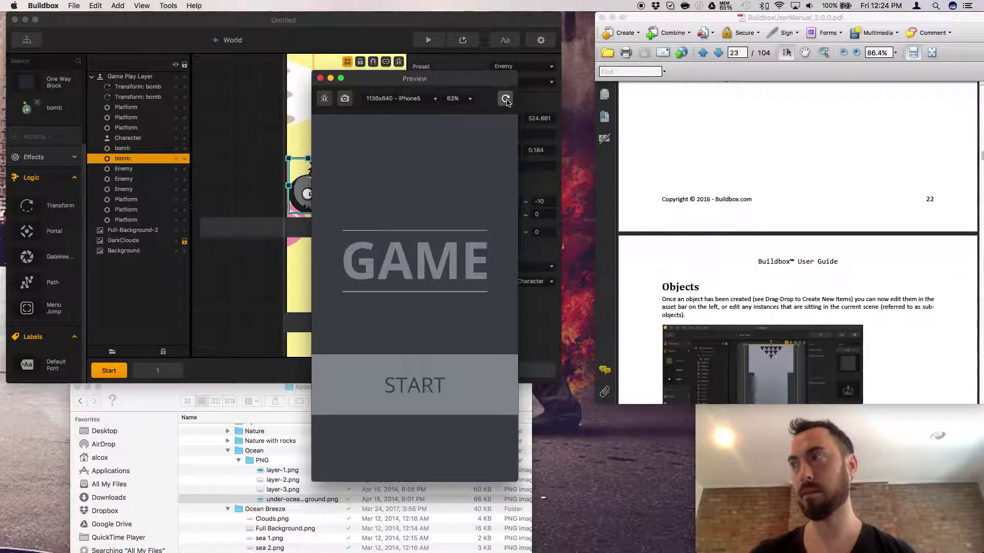
click(432, 415)
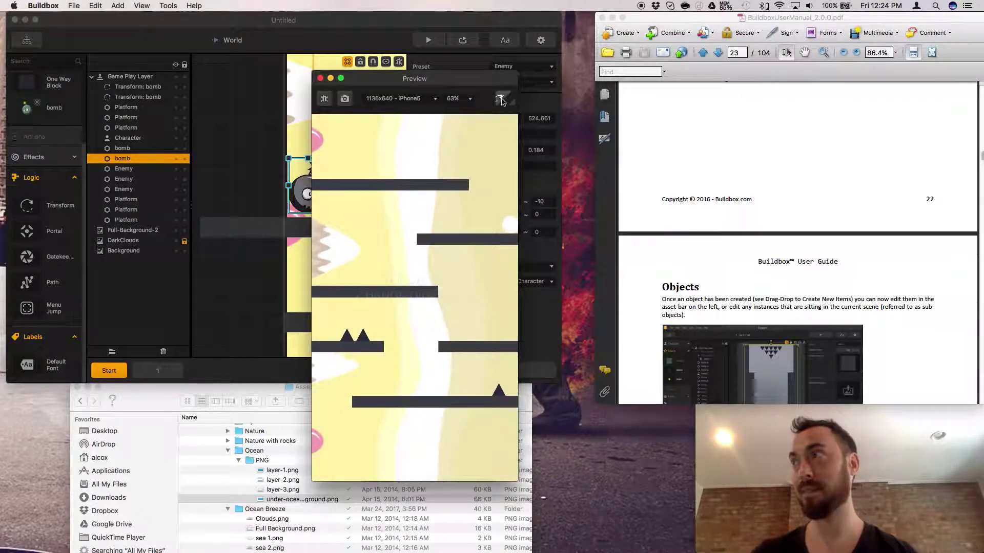
click(502, 99)
click(444, 400)
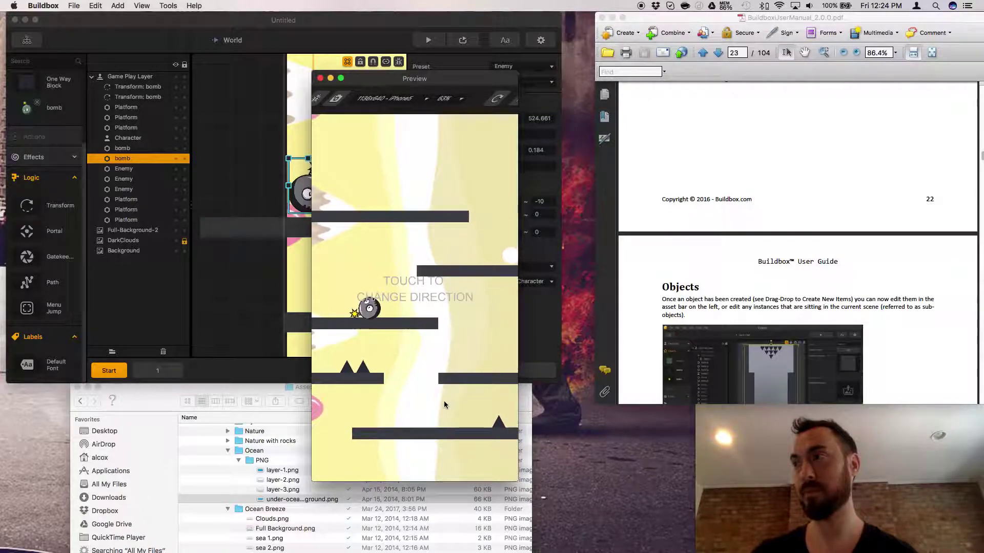
click(321, 78)
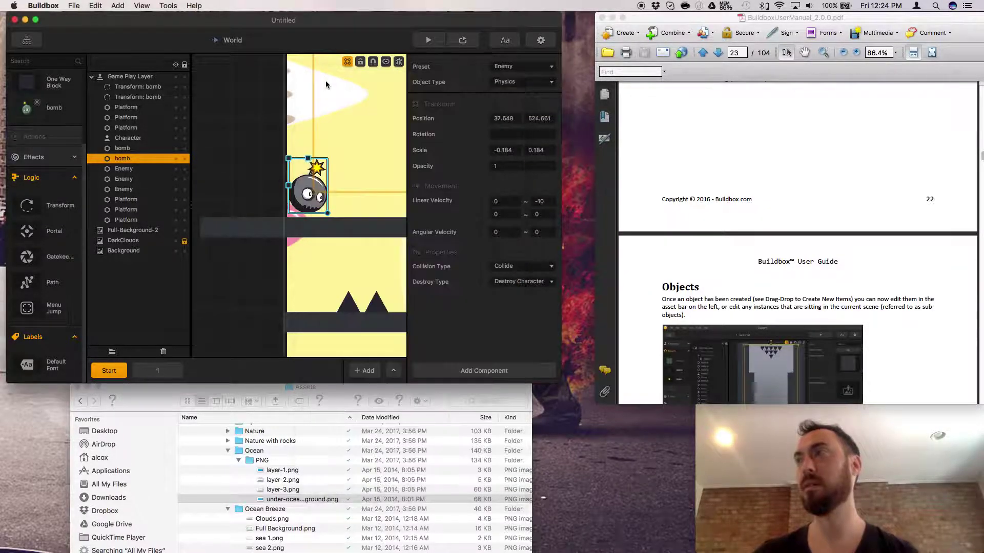
Set the first value of the upper bomb's first linear velocity range to 10
click(534, 203)
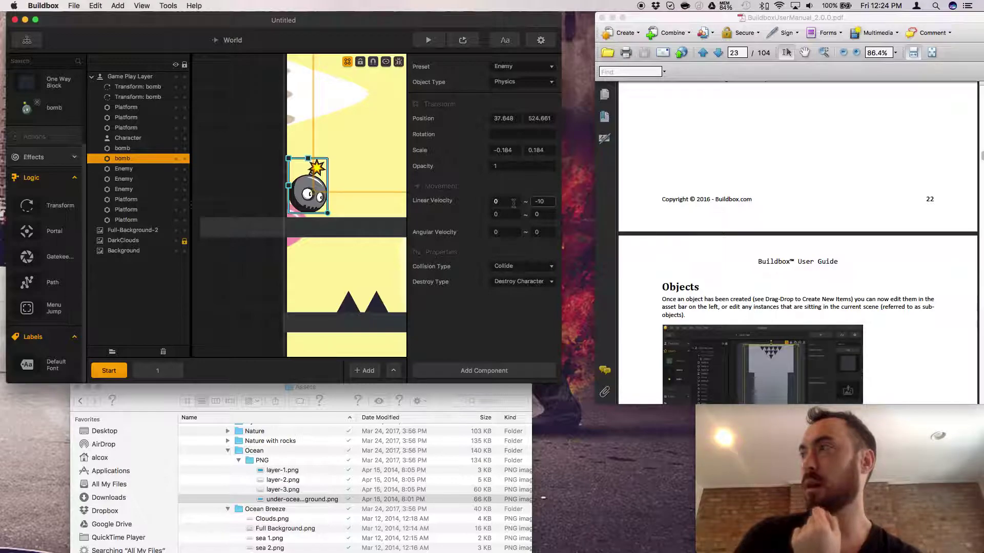
click(514, 202)
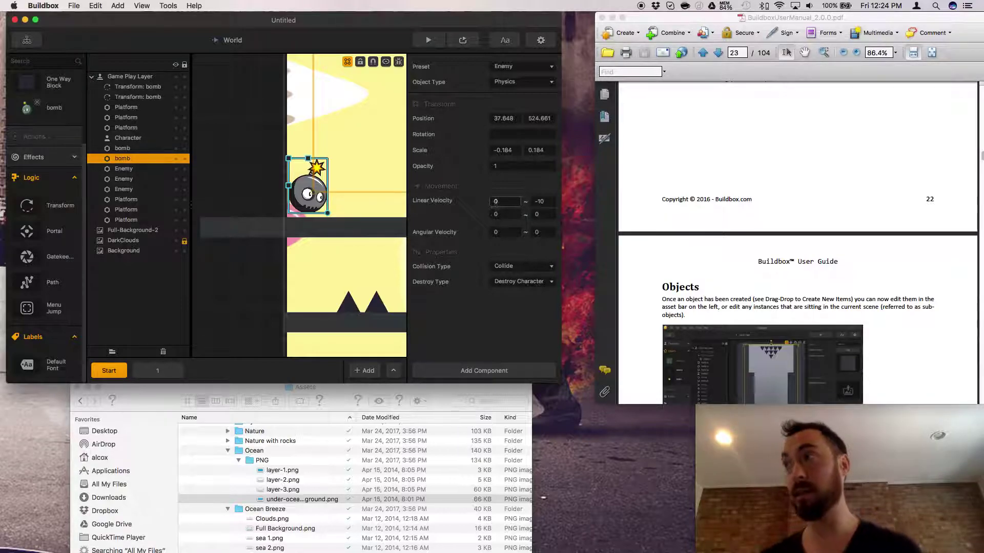
text(1)
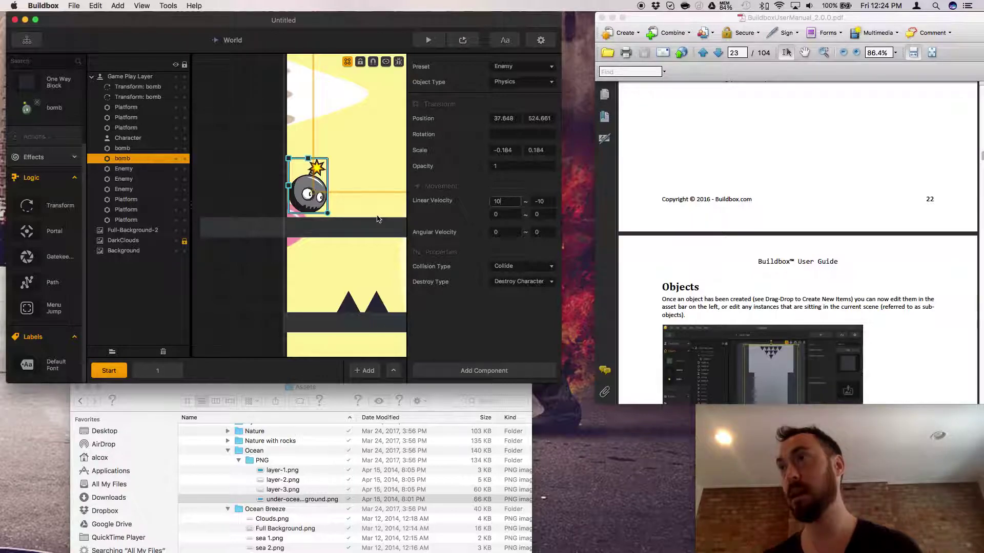
scroll(377, 219, down, 5)
click(377, 221)
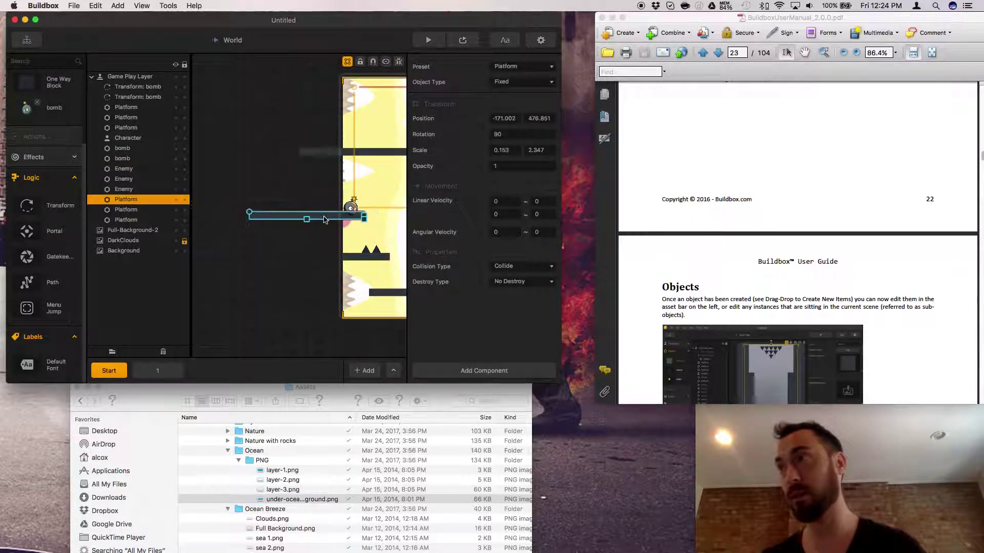
key(super+c)
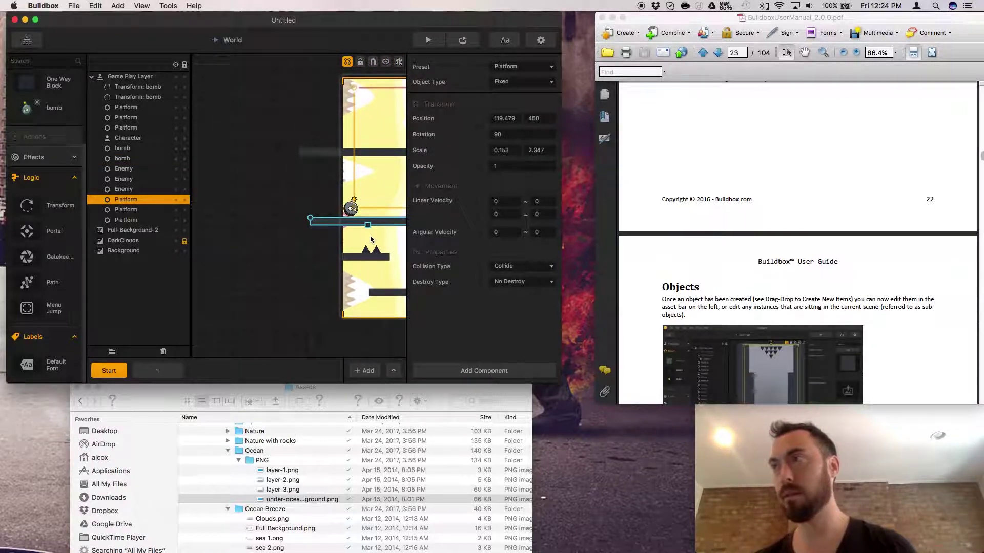
Compare both bombs' settings, and set the lower bomb's first linear velocity range to -10 through 10
scroll(359, 236, down, 3)
scroll(371, 236, up, 5)
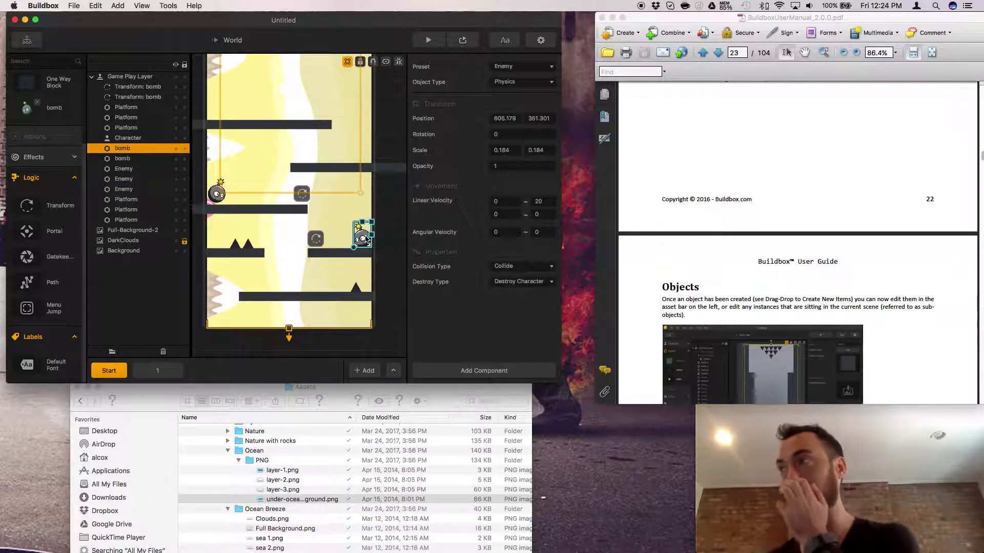
click(218, 194)
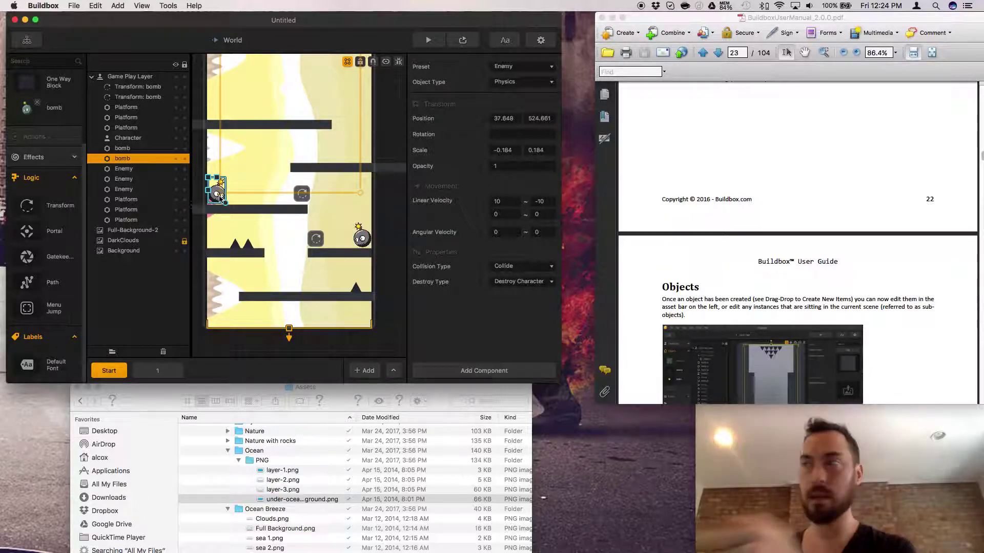
click(363, 238)
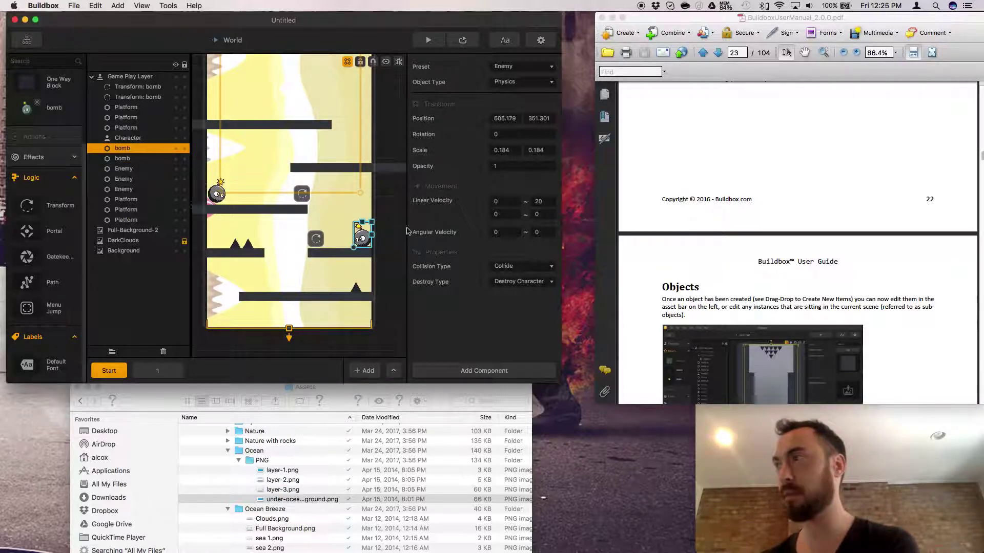
click(499, 201)
text(-)
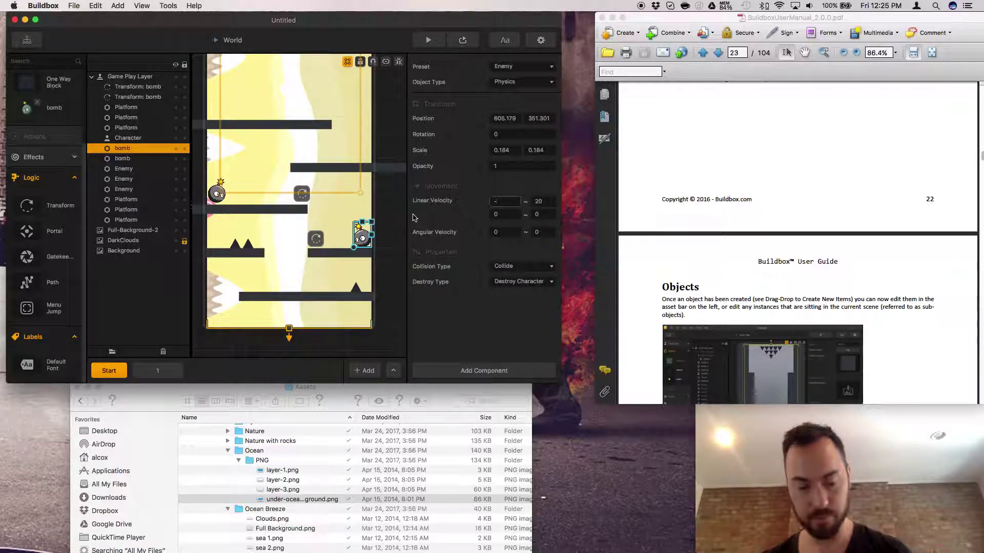
text(10)
key(Tab)
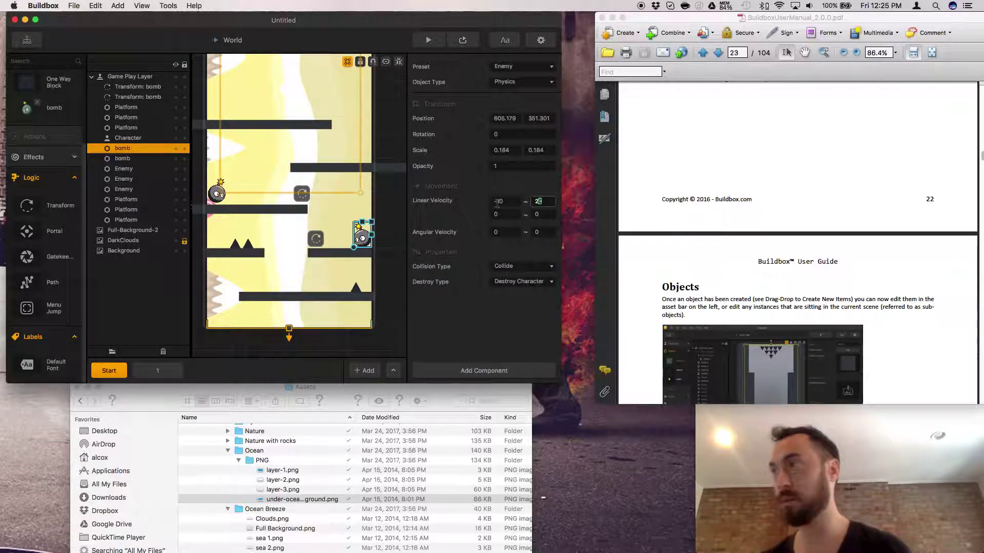
text(1)
key(Return)
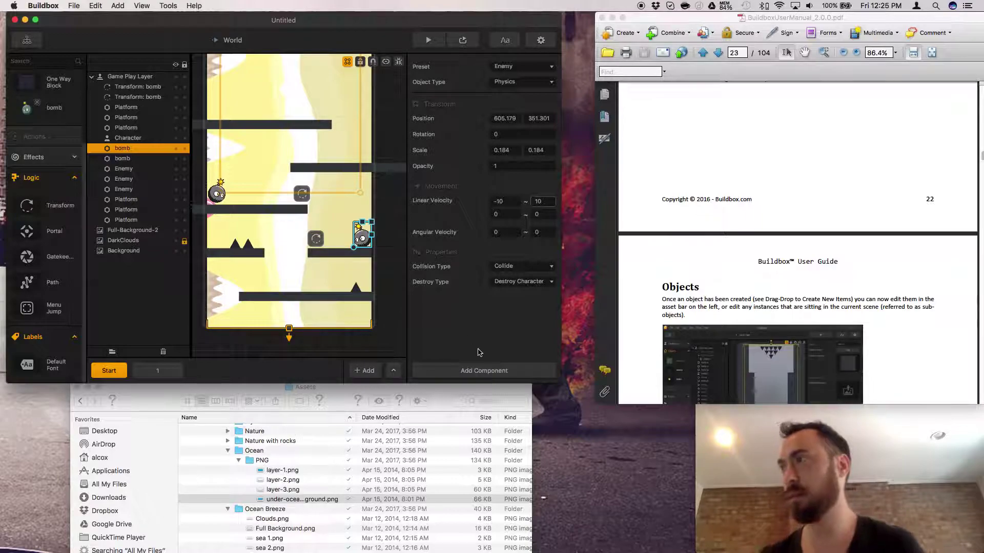
Preview the world to watch how both bombs move, and close the preview
click(462, 41)
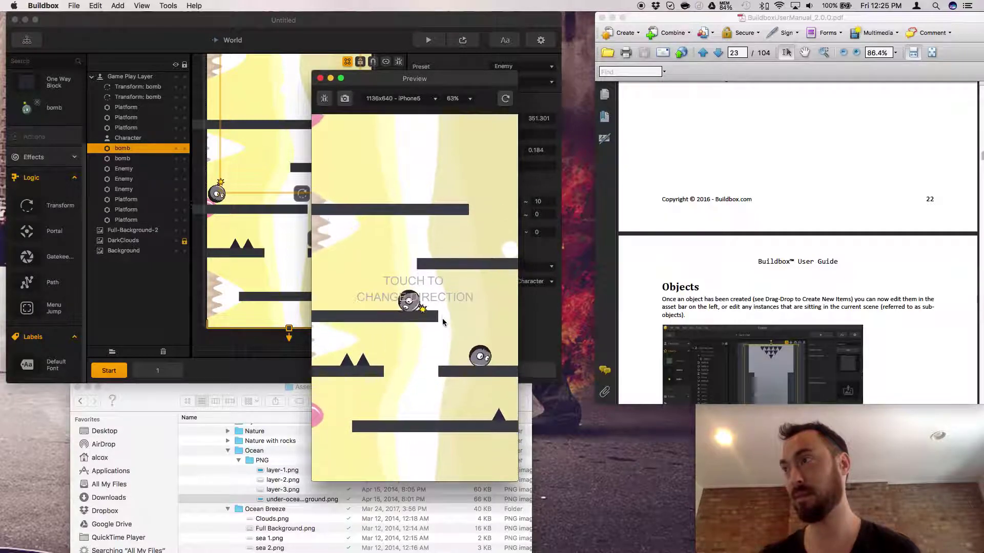
click(441, 318)
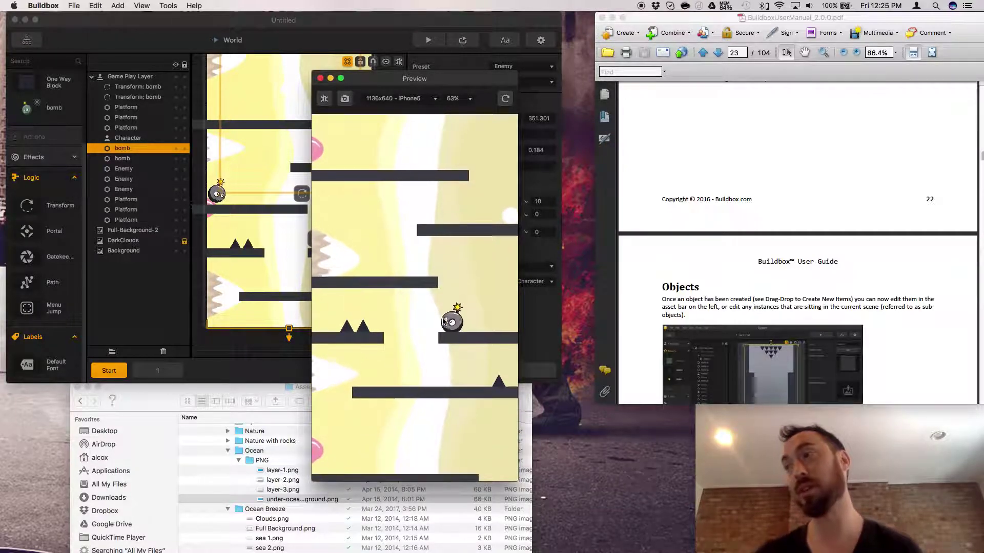
click(320, 77)
Check the upper Transform's affected asset and its bomb, and set that Transform's linear velocity modifier to -10
click(302, 193)
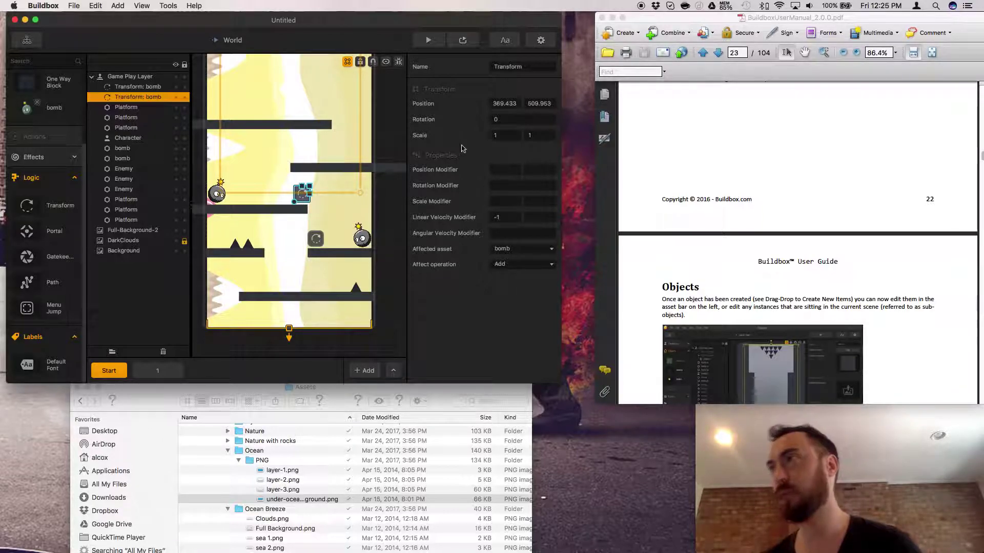
click(514, 255)
click(515, 255)
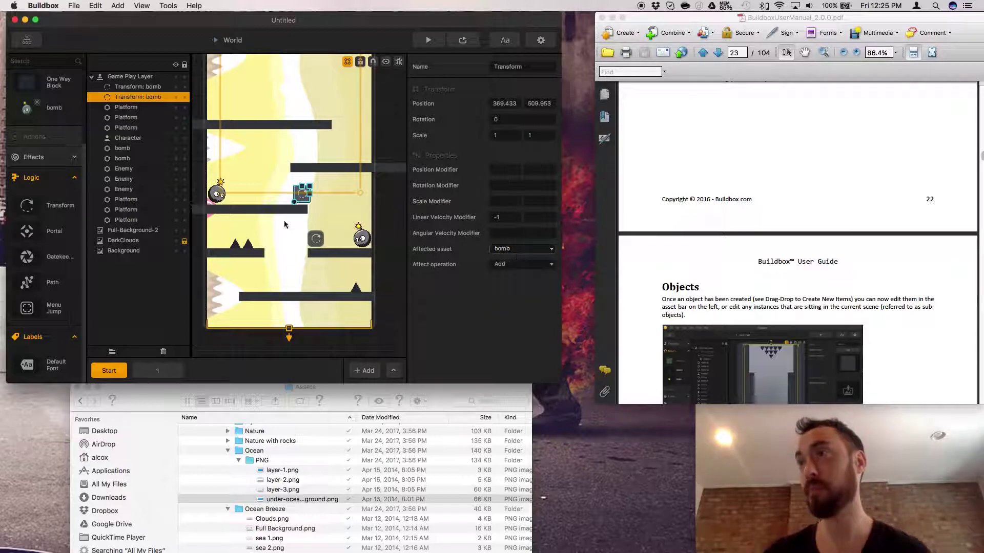
click(217, 196)
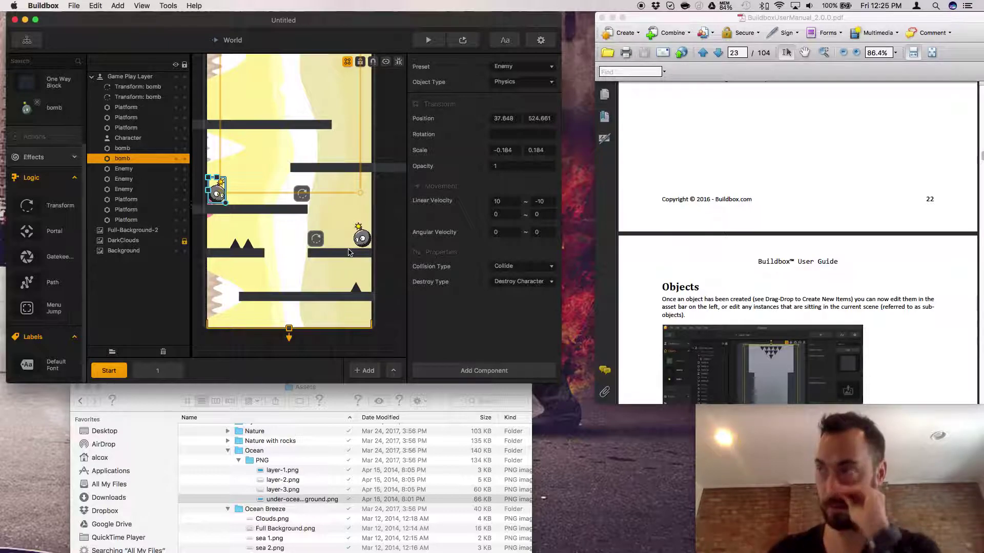
click(301, 197)
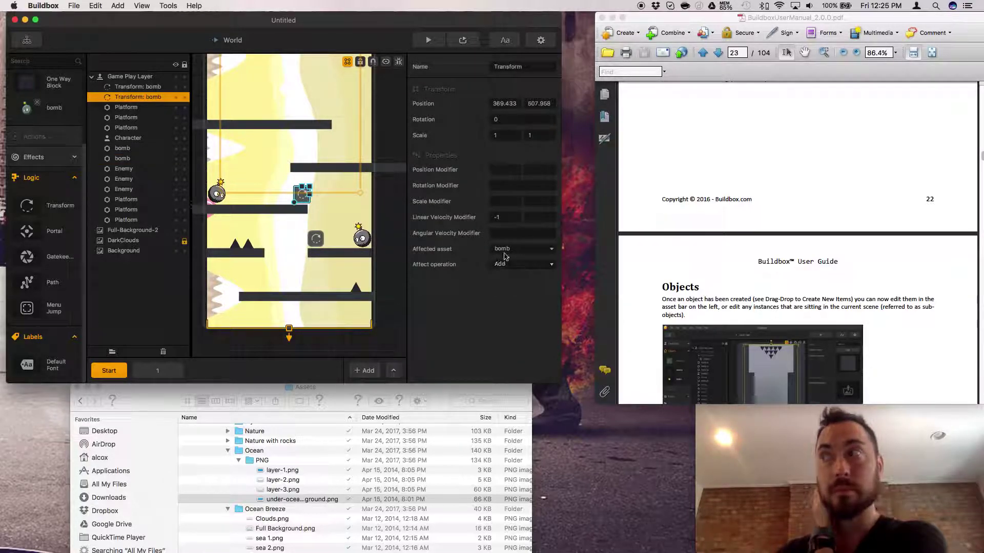
click(519, 219)
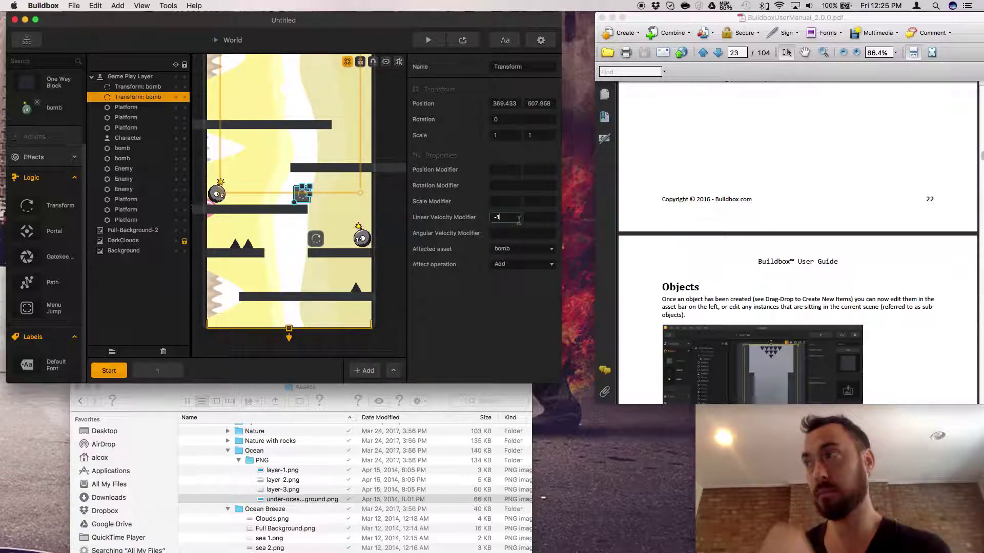
Set the lower Transform's linear velocity modifier to 10, and move its -1 from the rotation modifier to the first position modifier value
click(316, 238)
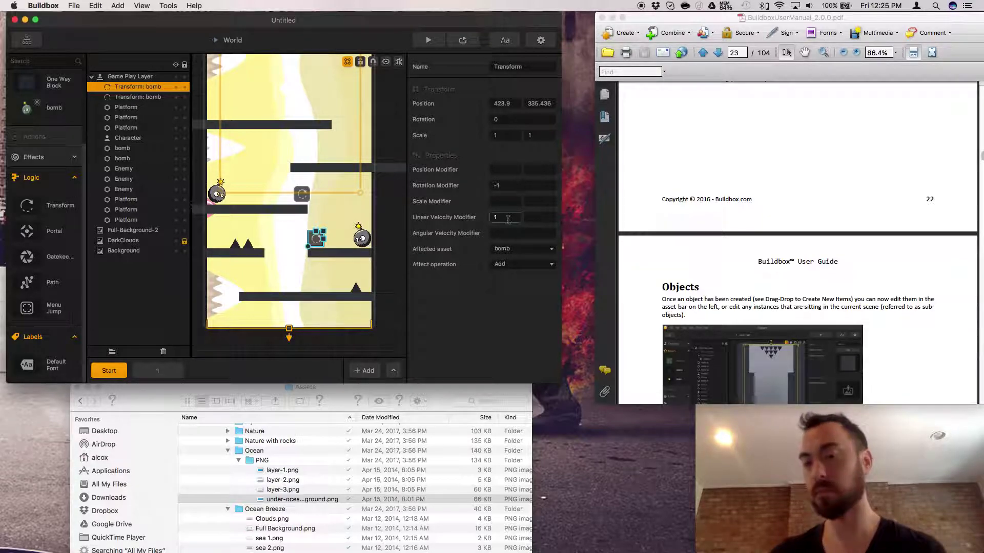
click(501, 185)
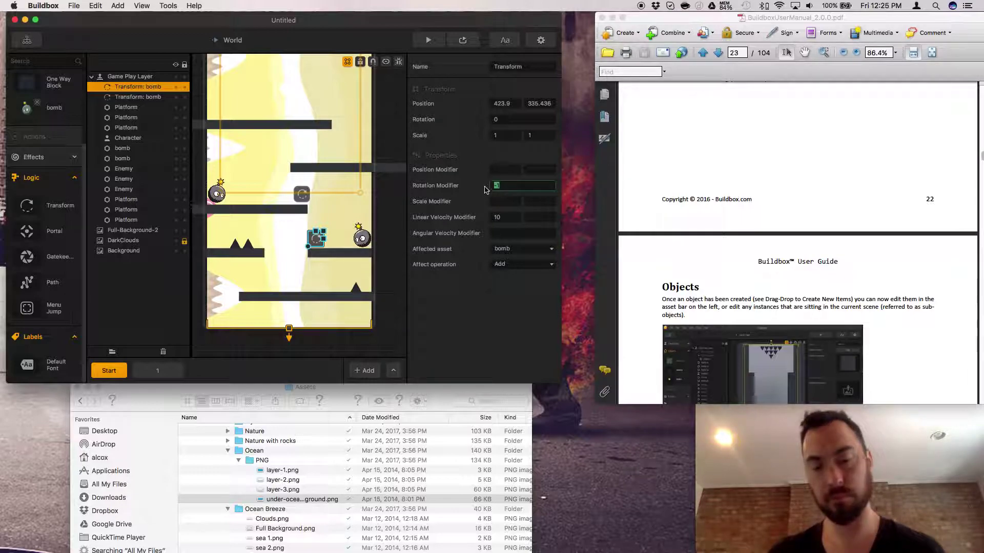
click(497, 170)
key(cmd+v)
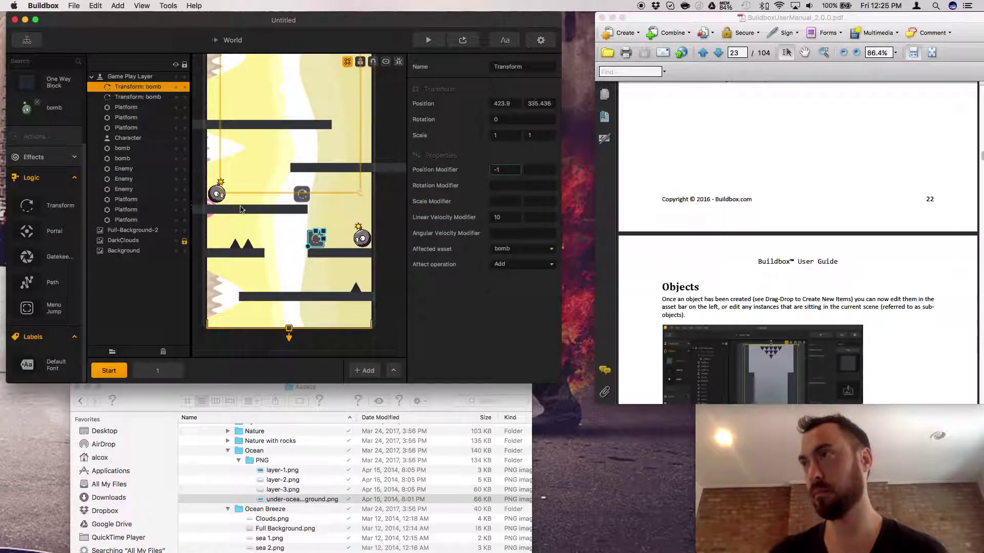
Set the first position modifier value of the upper Transform to -1
click(300, 196)
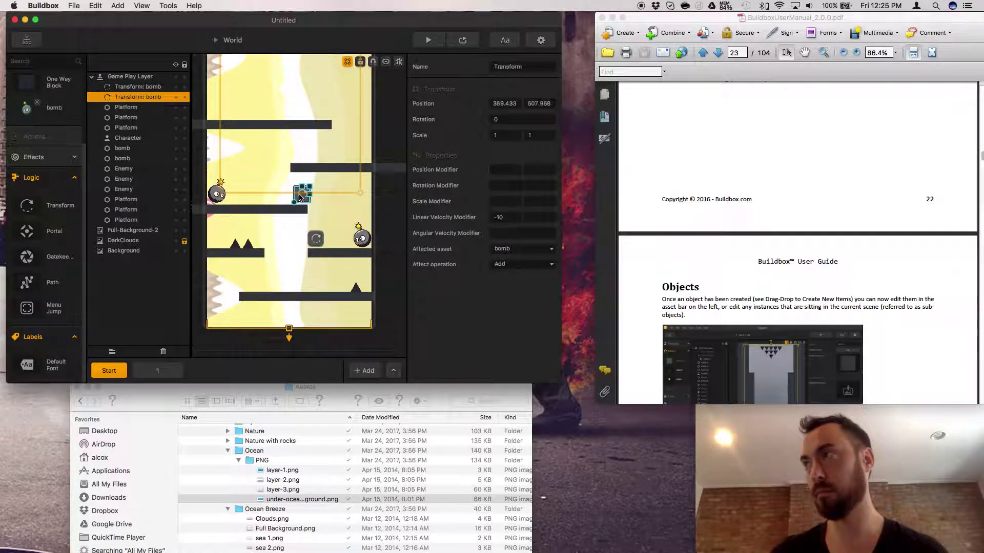
click(499, 171)
key(cmd+v)
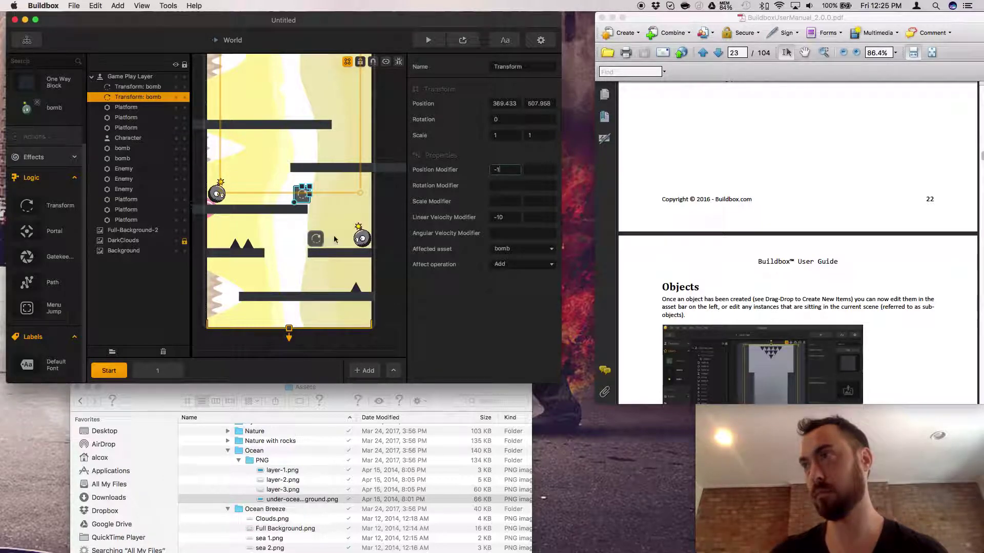
Check both bombs' settings, and lock the Full-Background-2 layer so it cannot be selected in the scene
click(360, 239)
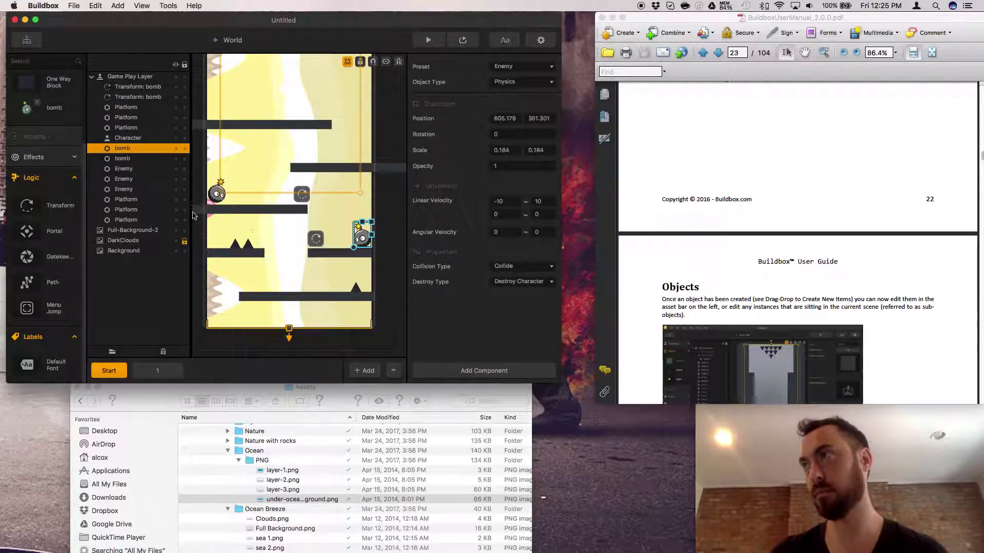
click(209, 200)
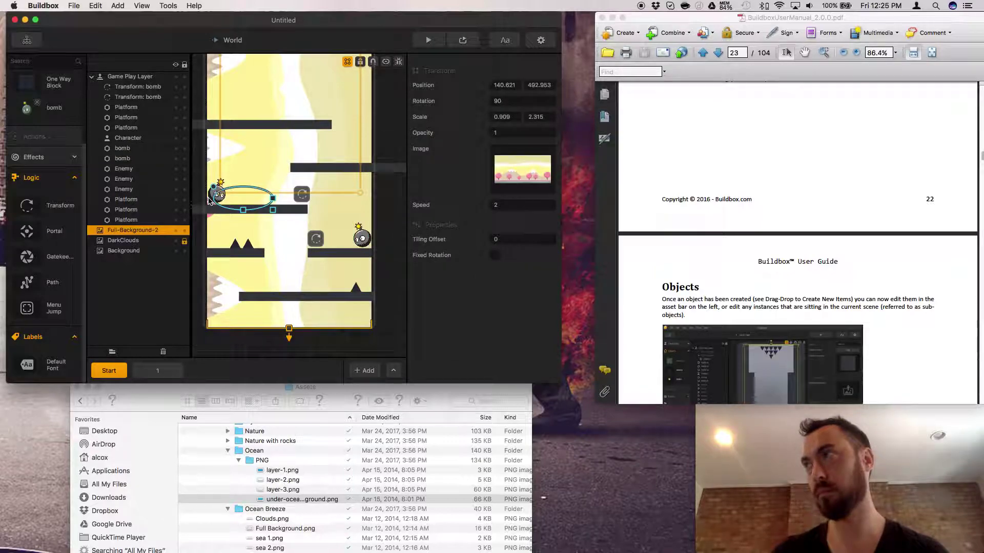
click(217, 195)
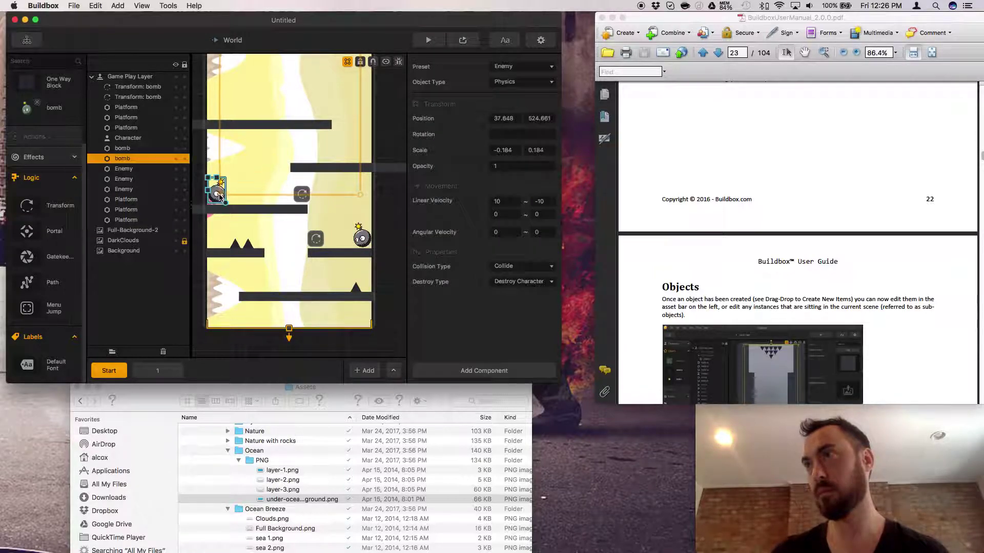
click(260, 244)
click(183, 231)
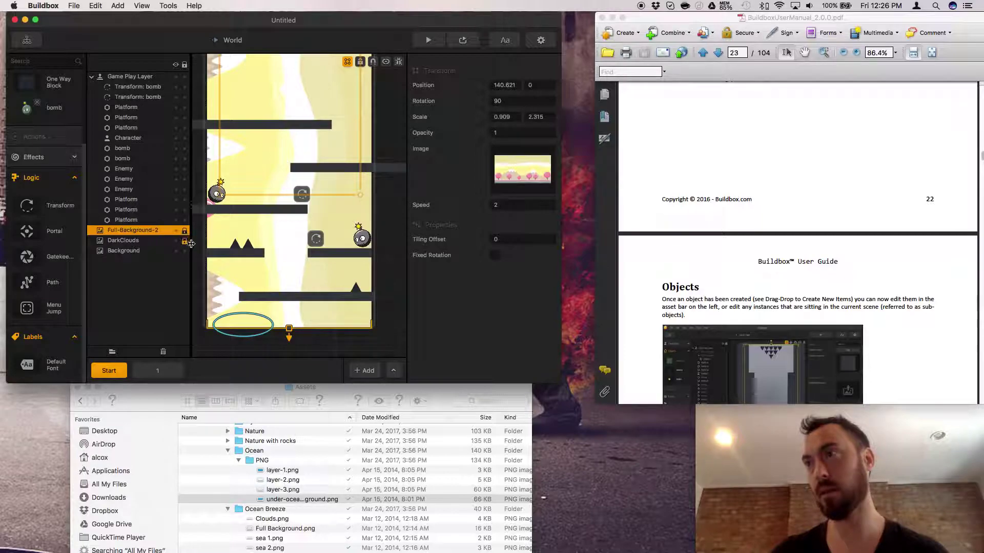
Review the upper bomb's settings, and set the first scale value of the lower Transform to -1
click(217, 197)
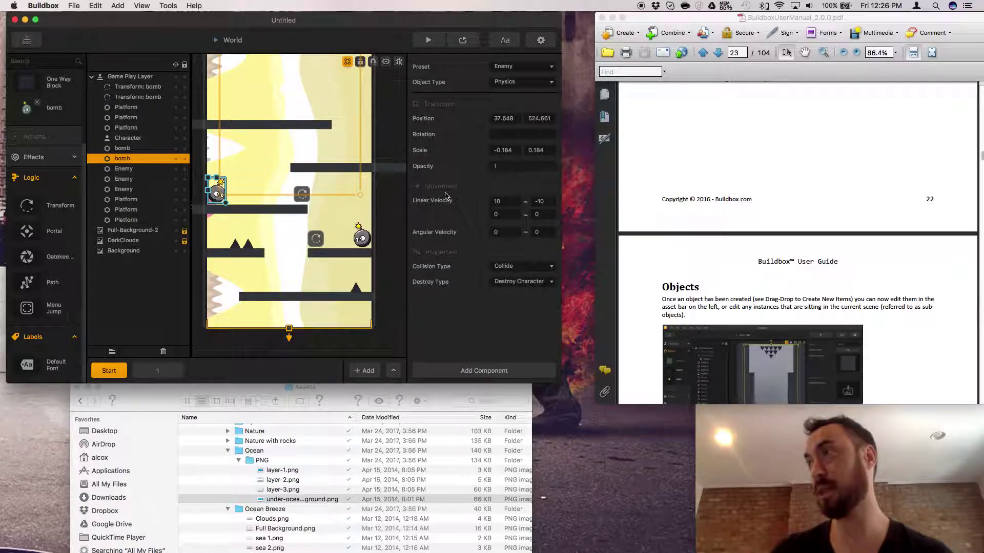
click(315, 241)
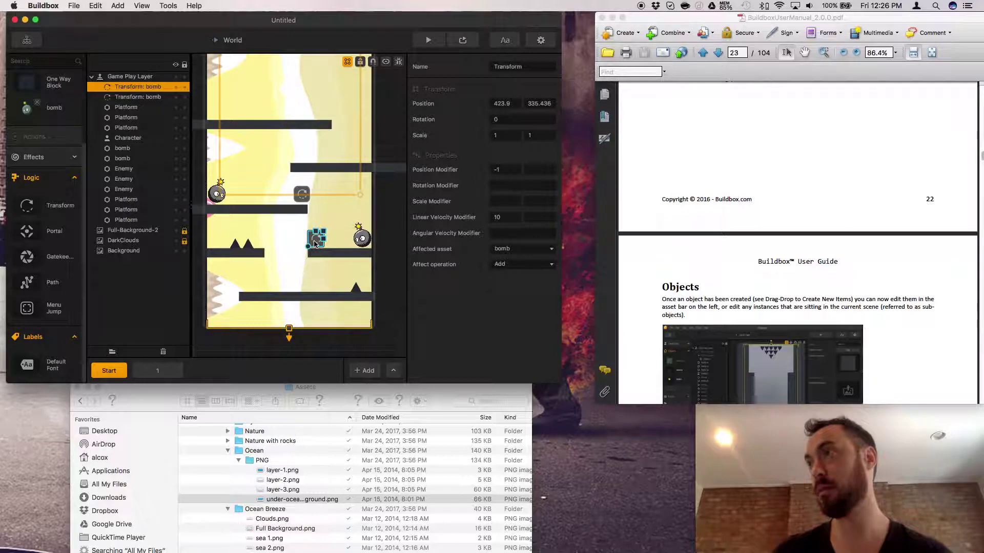
click(495, 135)
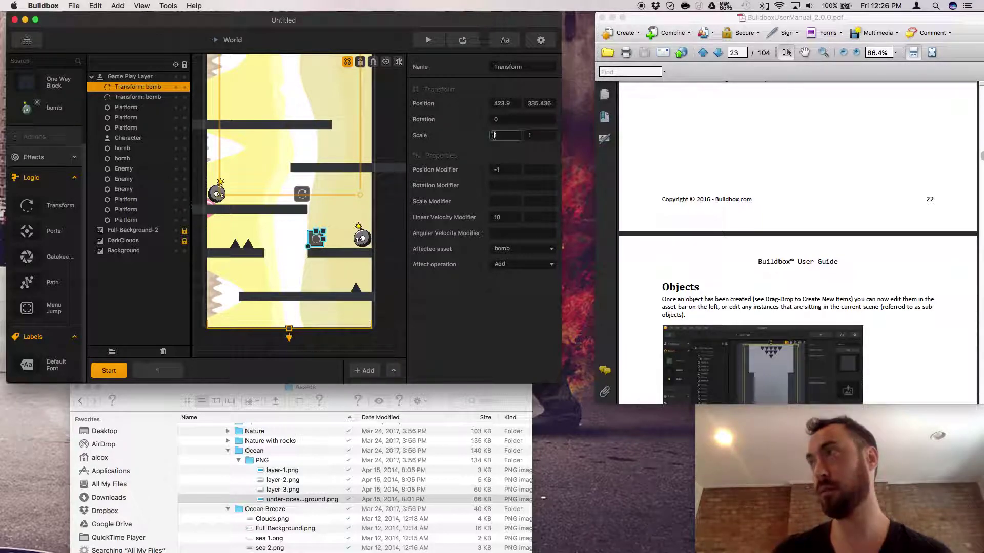
Clear the upper Transform's position modifier, check the lower Transform's values, and preview the world to test the bombs
click(299, 199)
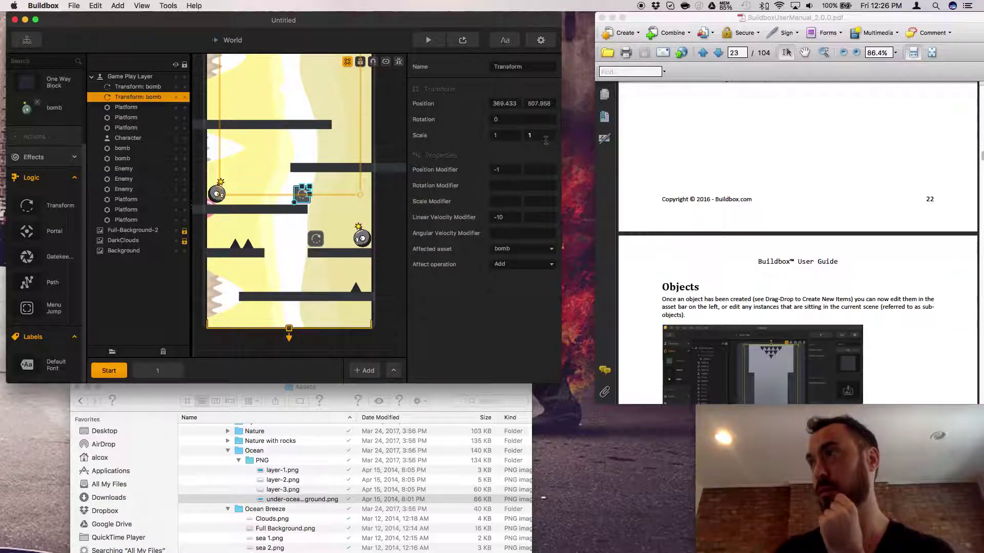
click(499, 169)
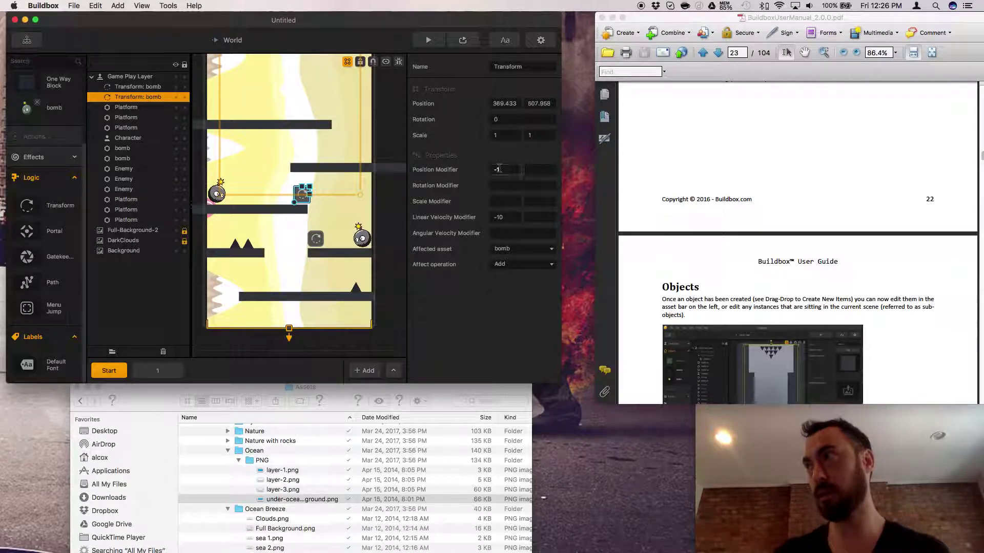
key(BackSpace)
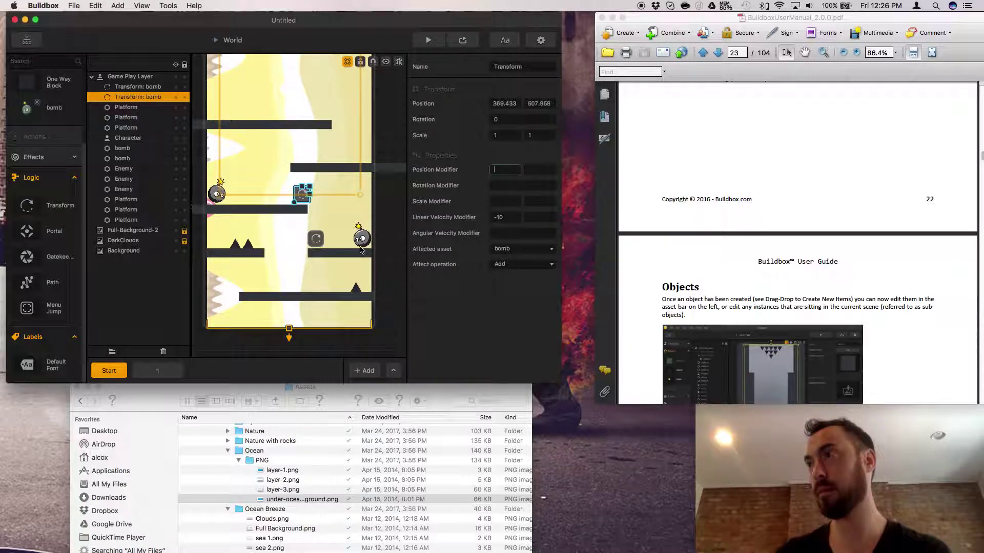
click(316, 238)
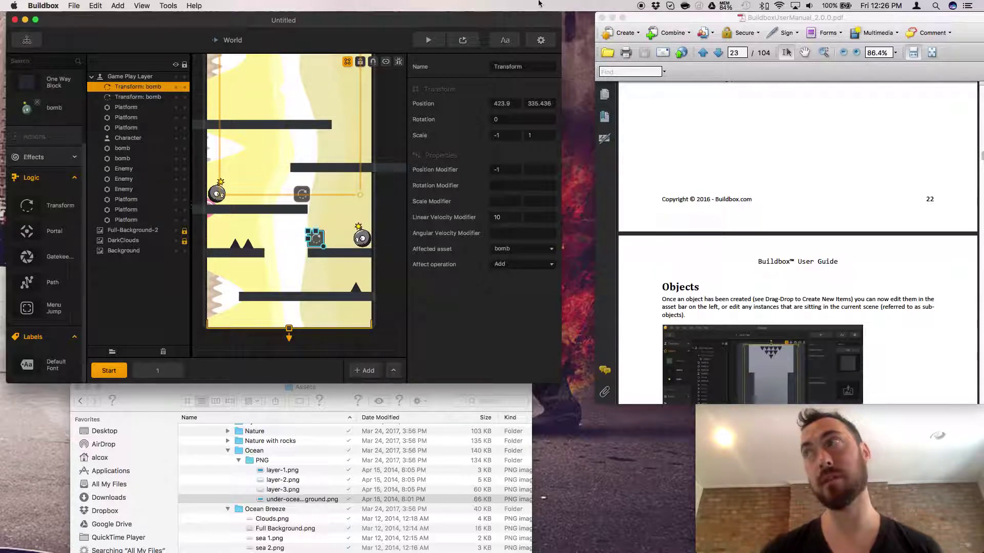
click(471, 41)
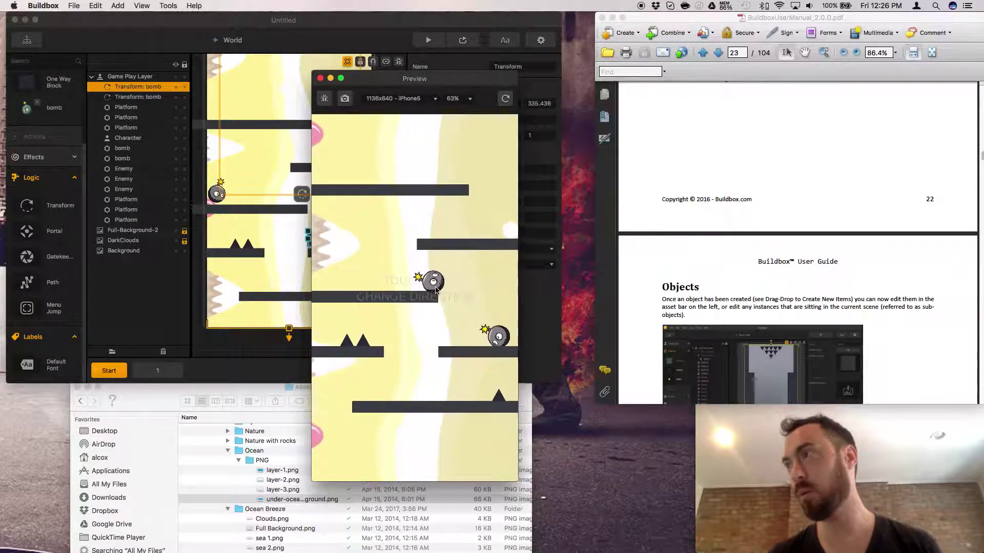
Restart the game preview and start the world again to watch how both bombs move across the platforms
click(504, 101)
click(424, 400)
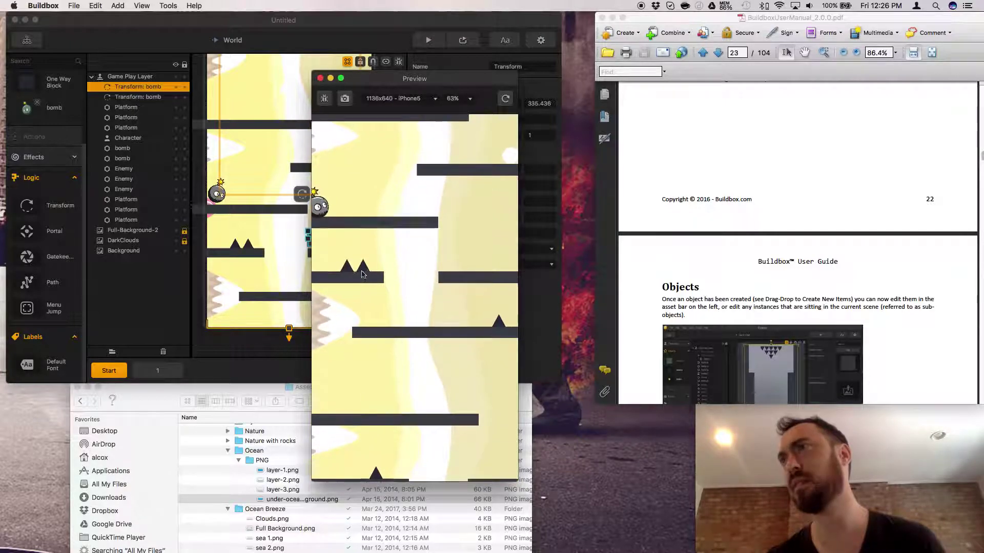
click(505, 99)
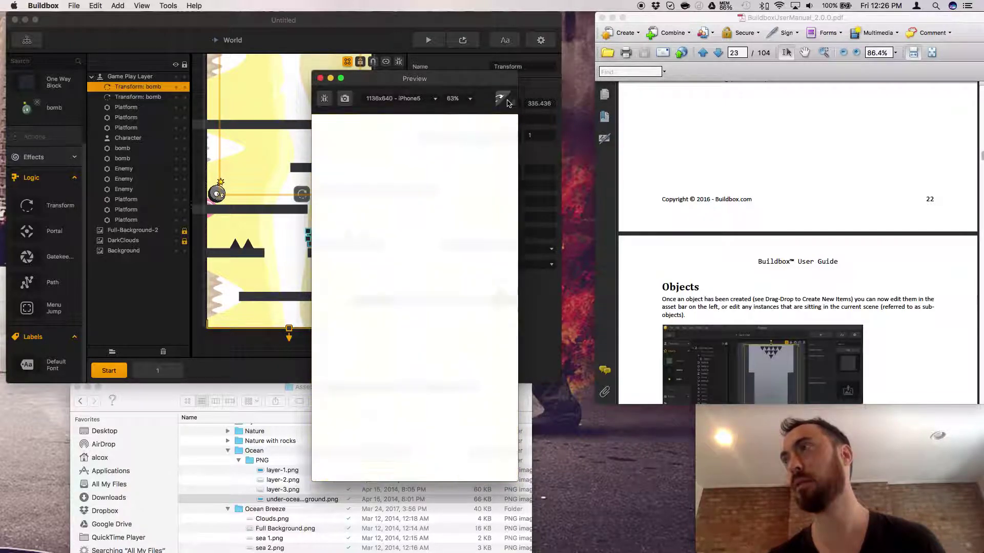
click(492, 99)
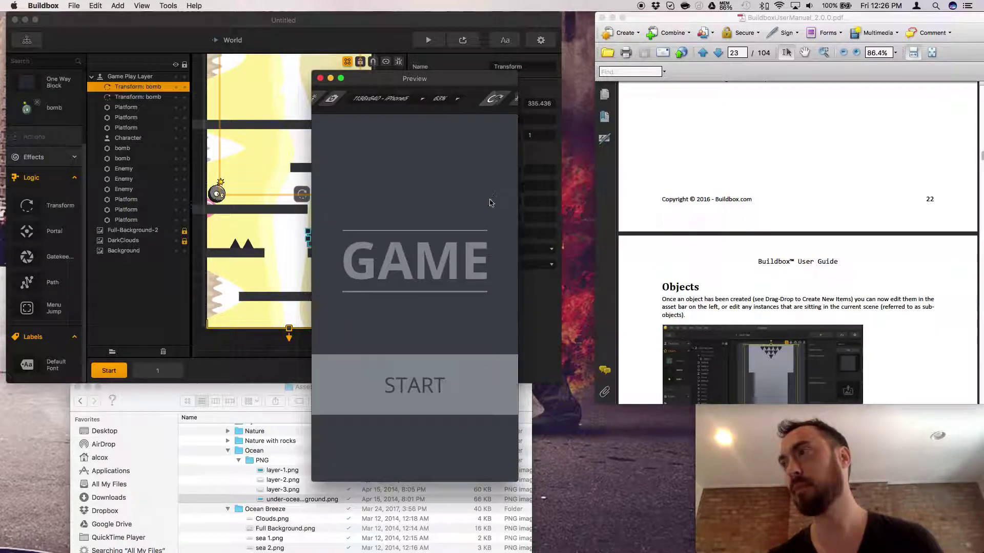
click(430, 373)
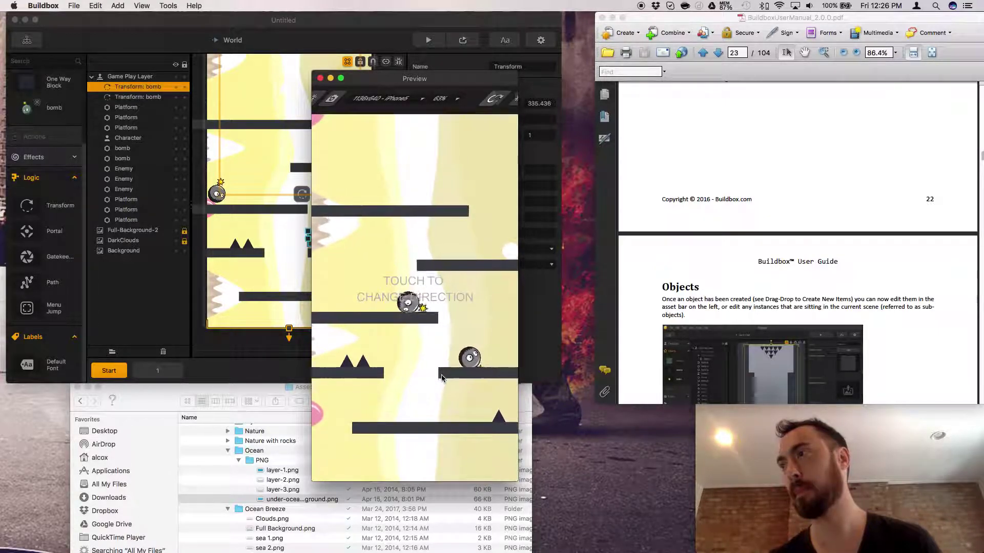
Check the upper Transform's settings, hide the connections in the scene, and preview the world again before closing the preview
click(297, 243)
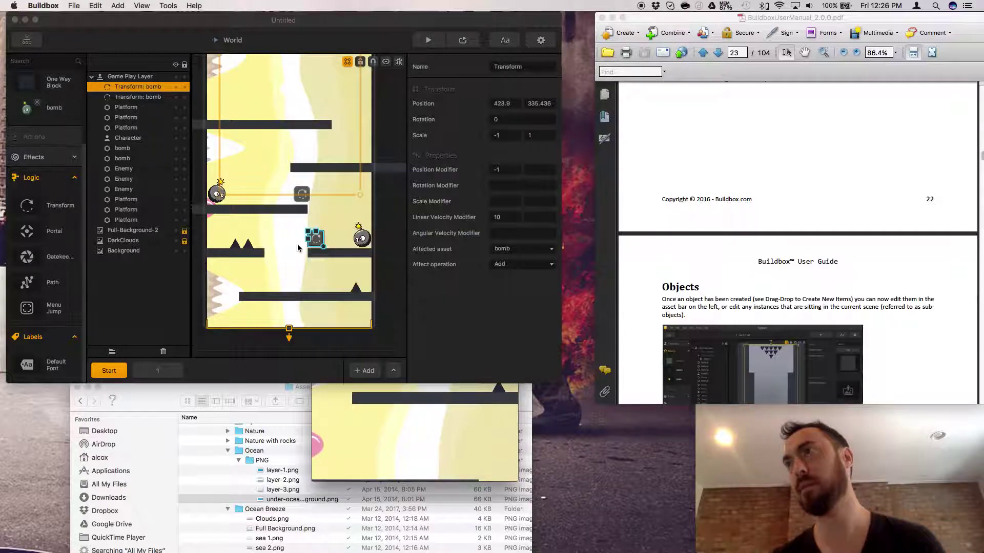
click(304, 198)
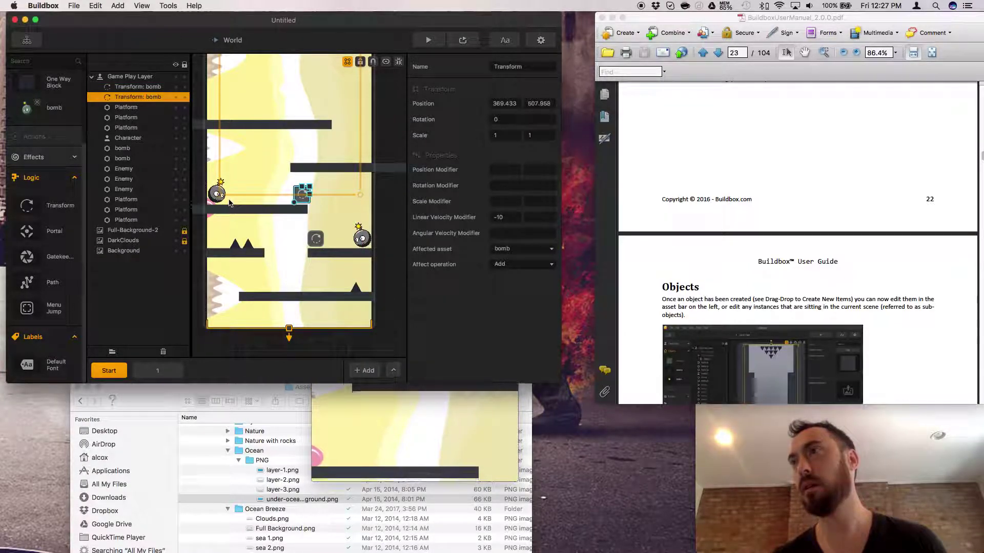
click(347, 62)
click(428, 40)
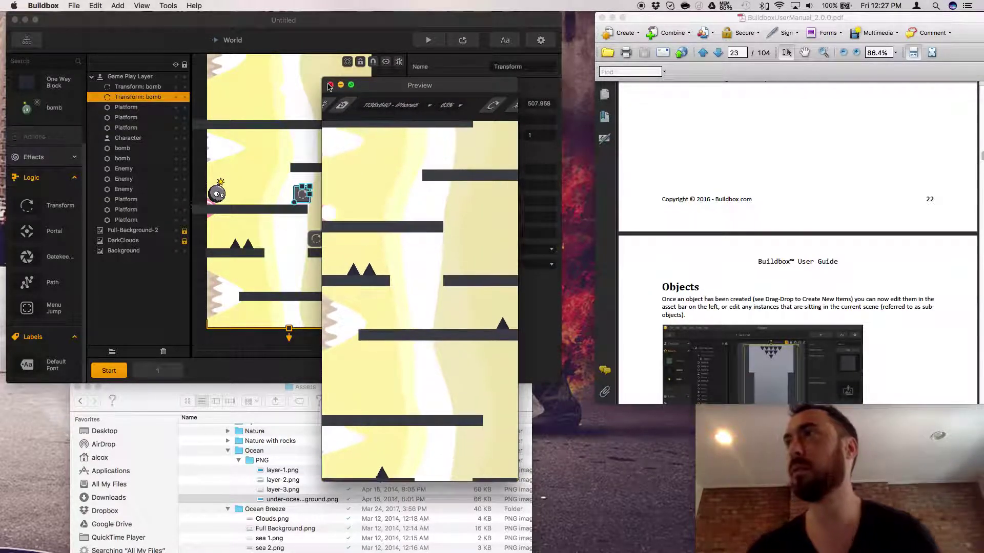
click(320, 78)
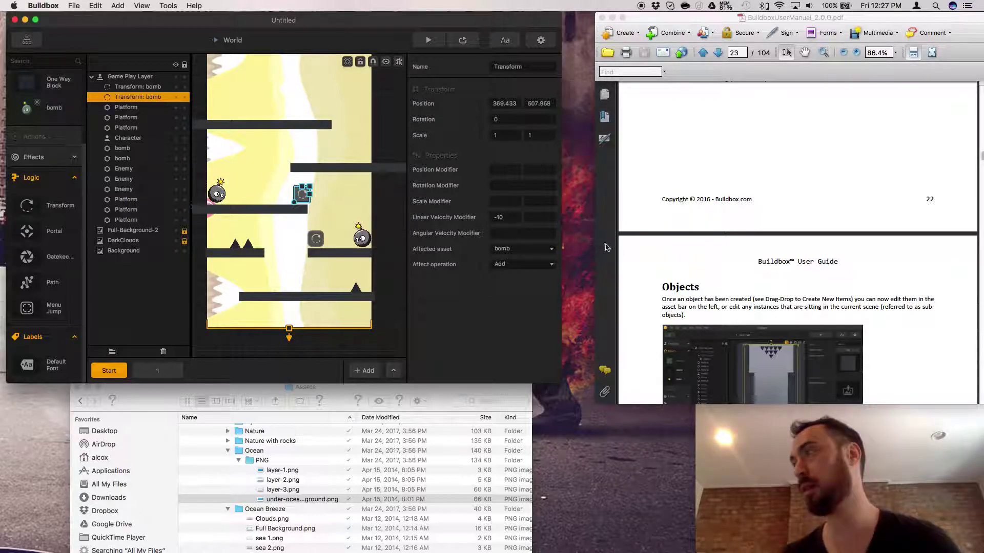
Switch to the Buildbox manual in Acrobat and read the sections on objects, object custom components, and sub-object presets and types
click(822, 256)
scroll(822, 255, down, 3)
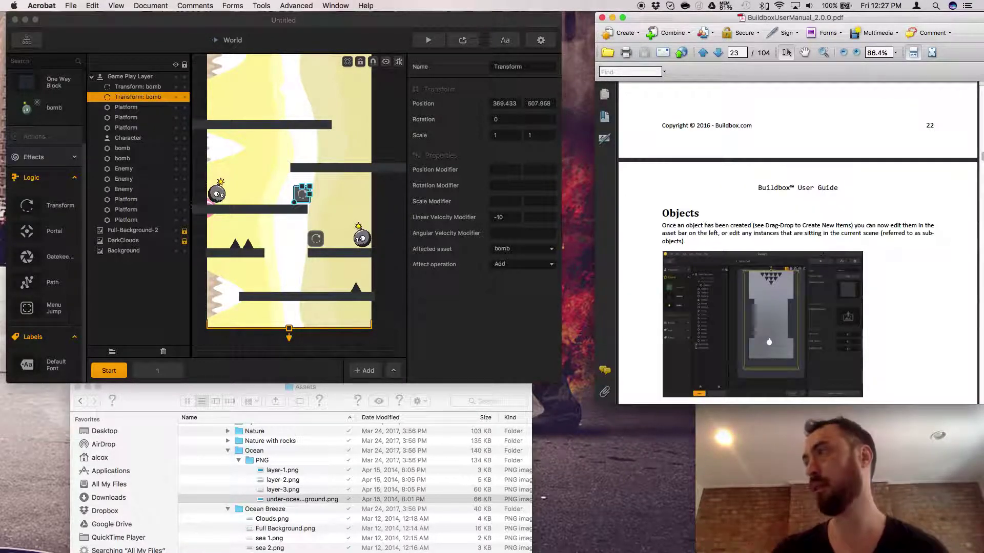
scroll(822, 254, down, 5)
scroll(823, 257, up, 15)
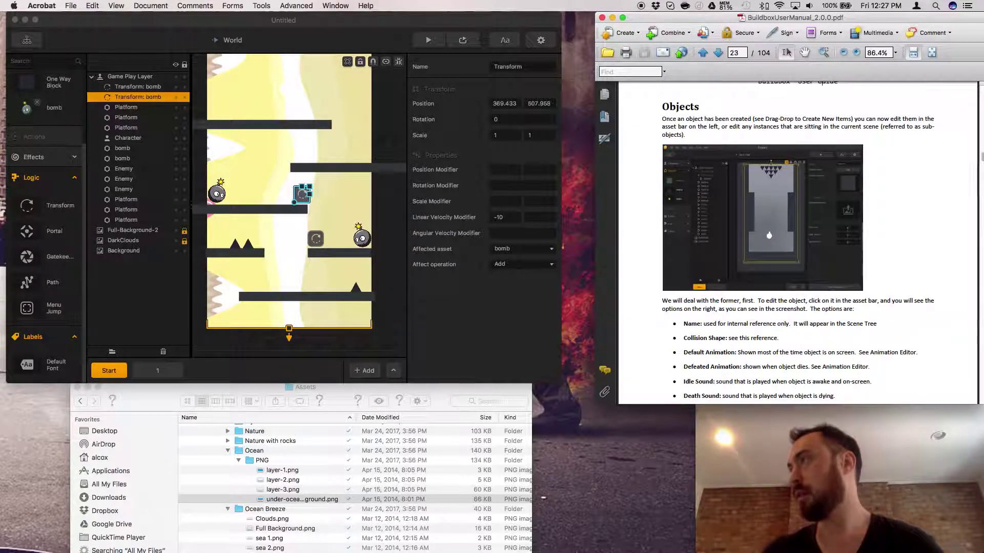
scroll(823, 257, up, 5)
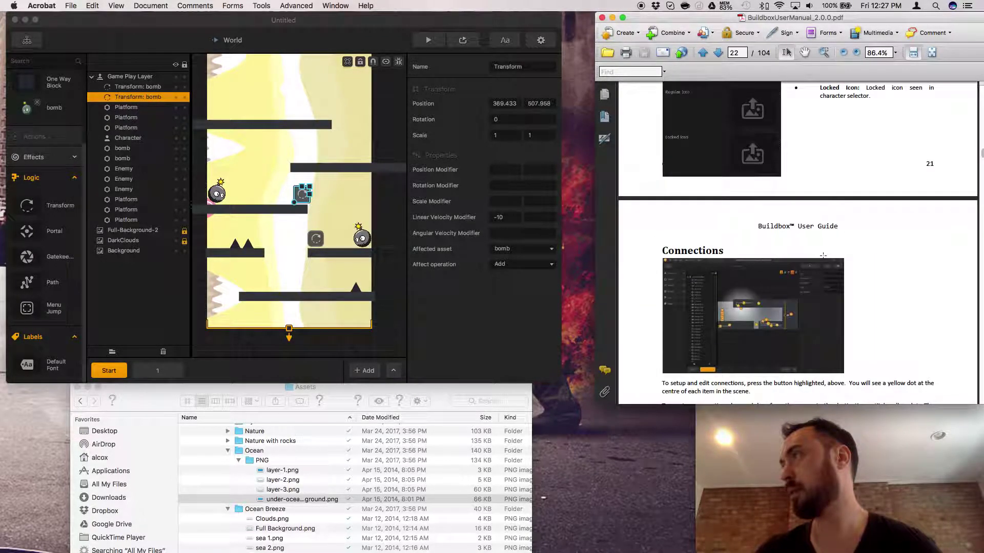
scroll(823, 256, down, 15)
scroll(823, 255, down, 15)
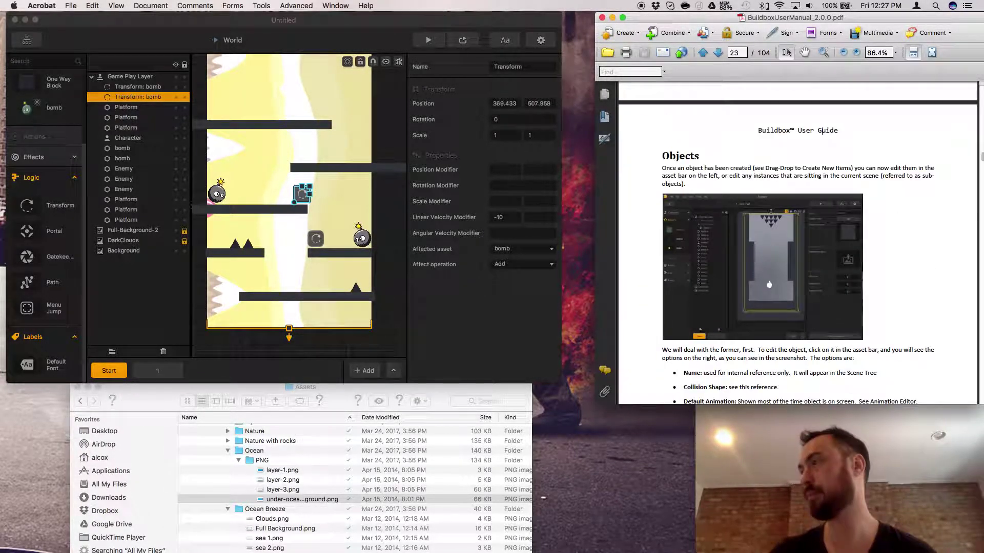
scroll(822, 256, down, 10)
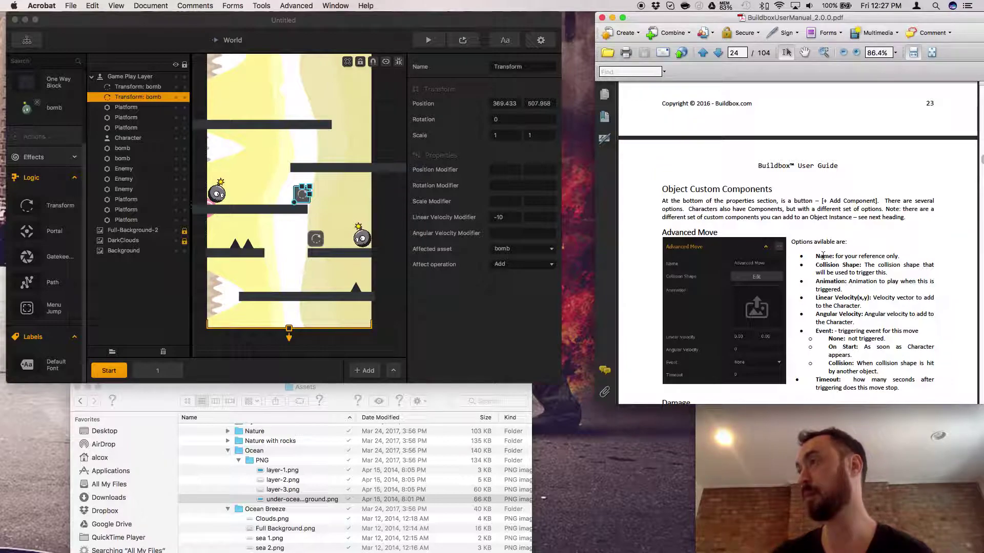
scroll(823, 255, down, 10)
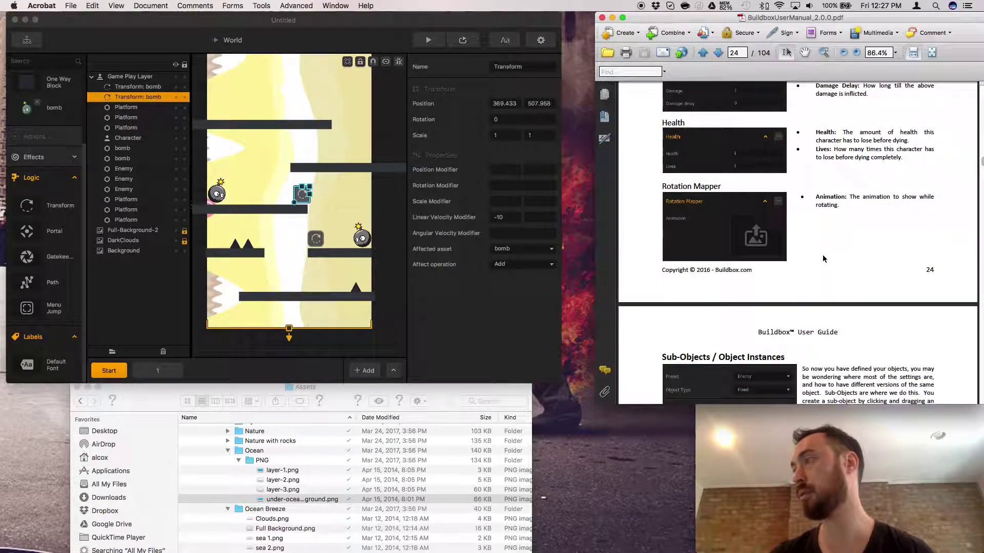
scroll(823, 259, down, 5)
scroll(823, 256, down, 1)
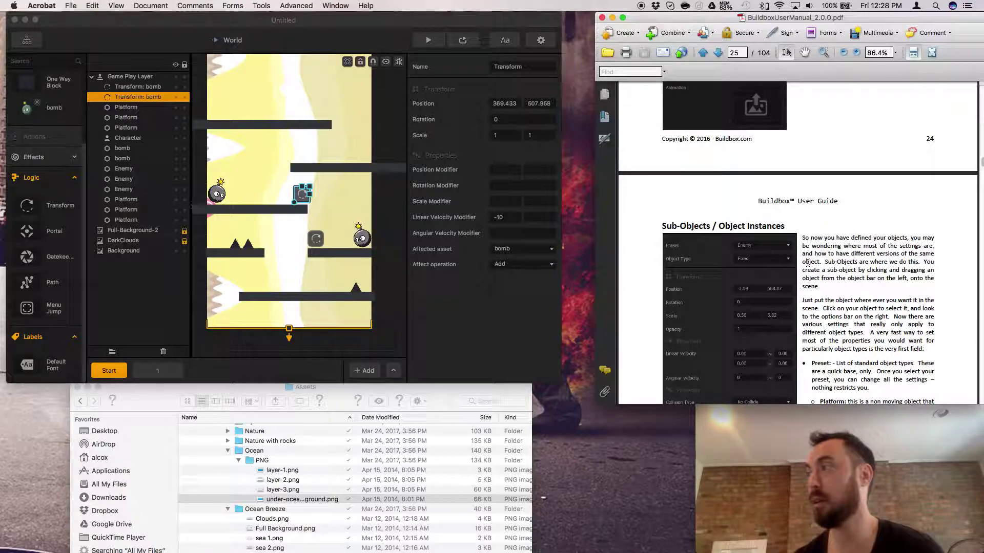
scroll(962, 307, down, 8)
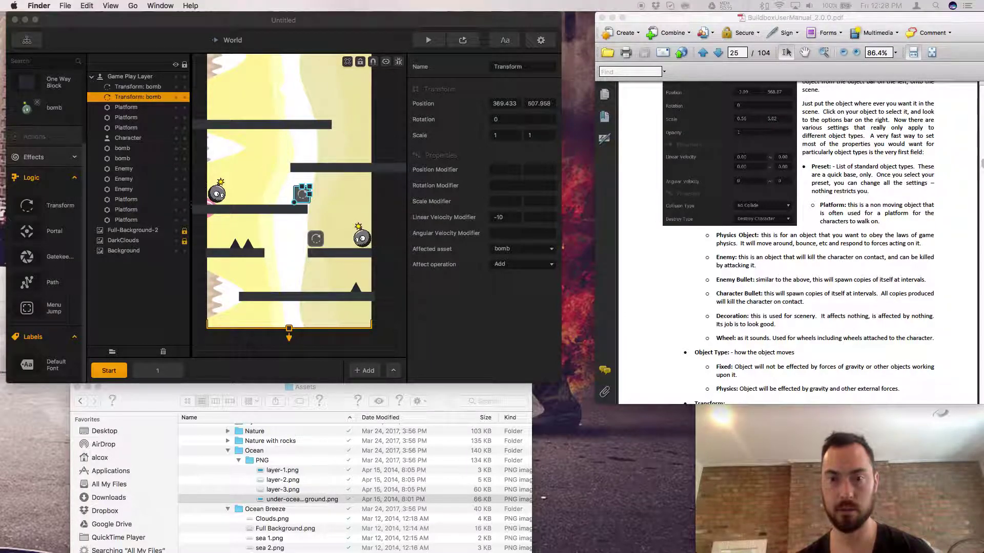
Open BuildboxUserManual_2.0.0.pdf from the recently opened files
click(786, 51)
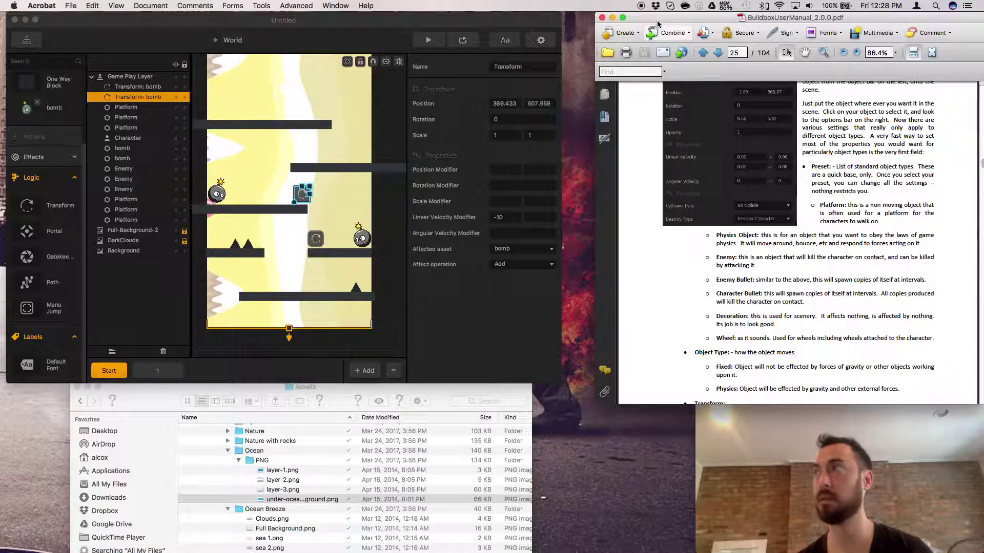
drag(660, 20, 659, 20)
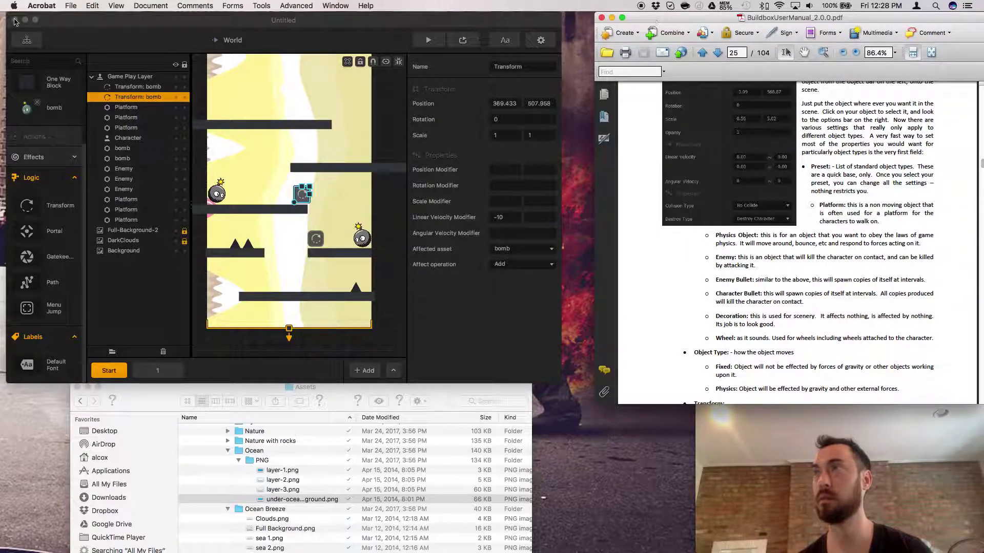
click(71, 6)
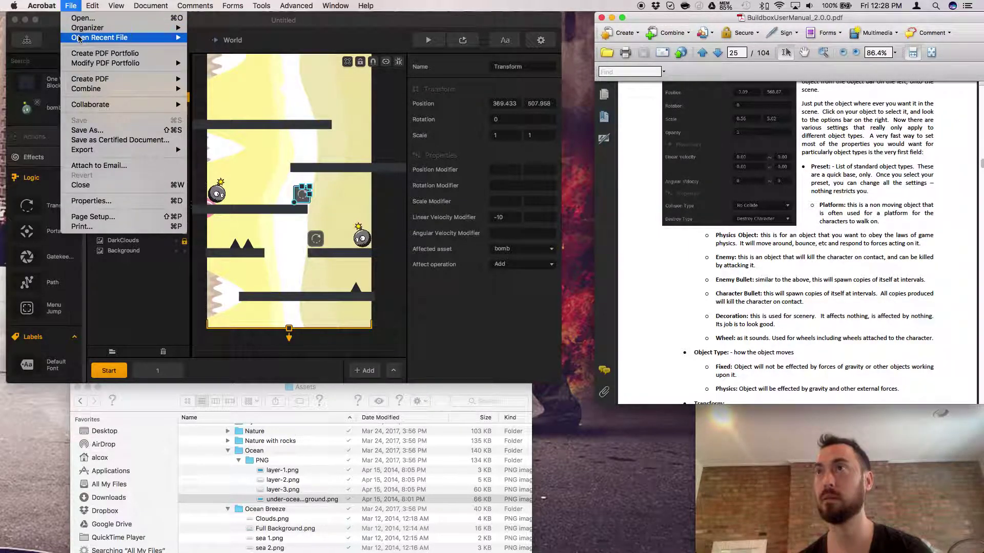
mouse_move(83, 38)
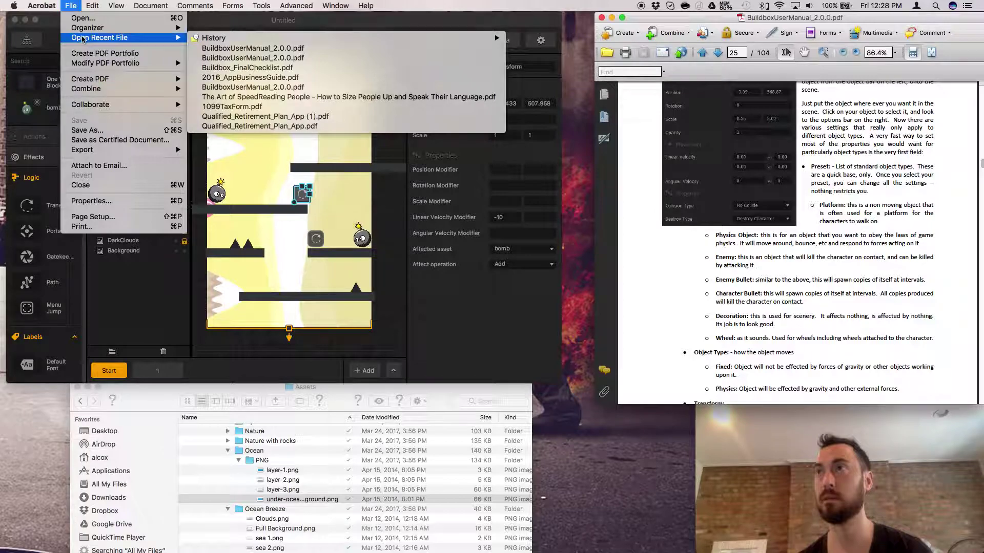
click(240, 57)
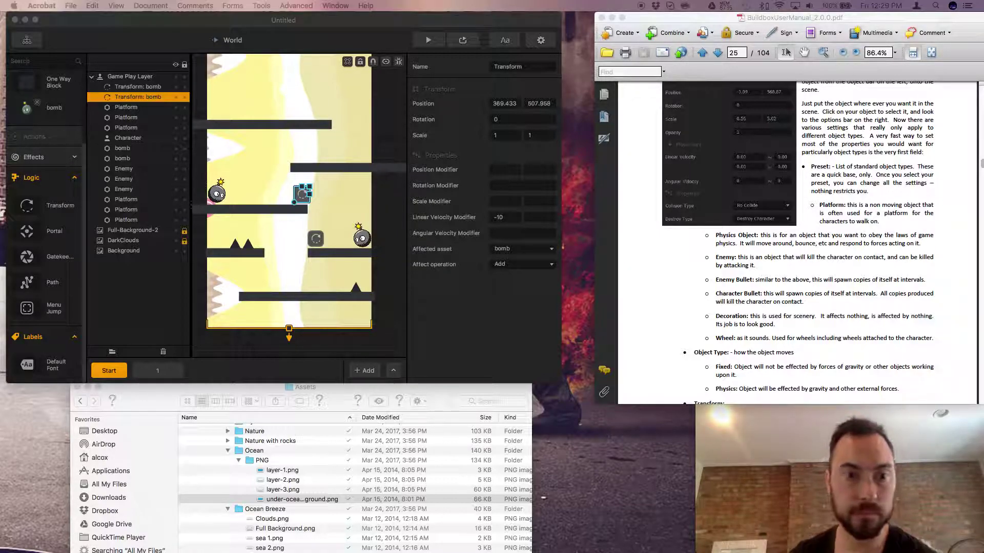
Read the manual's explanation of the sub-object Transform, Movement, Collision Type and Destroy Type properties
scroll(766, 227, down, 5)
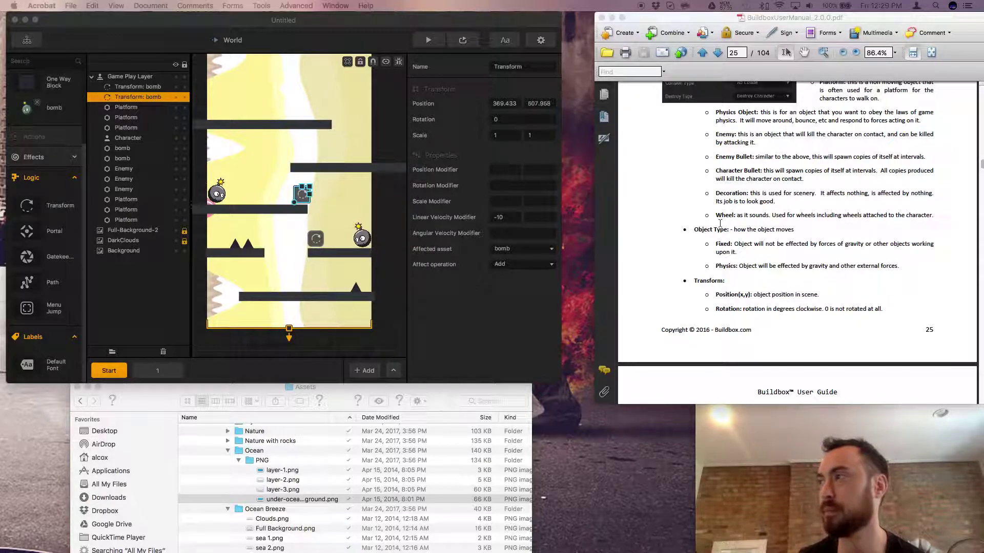
scroll(682, 255, down, 5)
scroll(682, 254, down, 4)
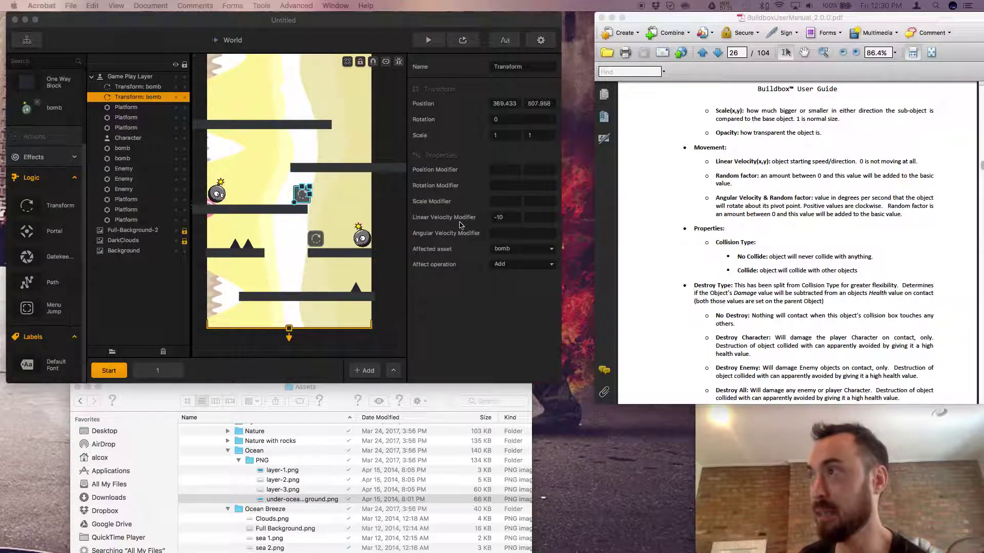
Switch back to Buildbox and examine the upper Transform's linear velocity modifier, the upper bomb's settings and the character's settings
click(500, 226)
click(505, 218)
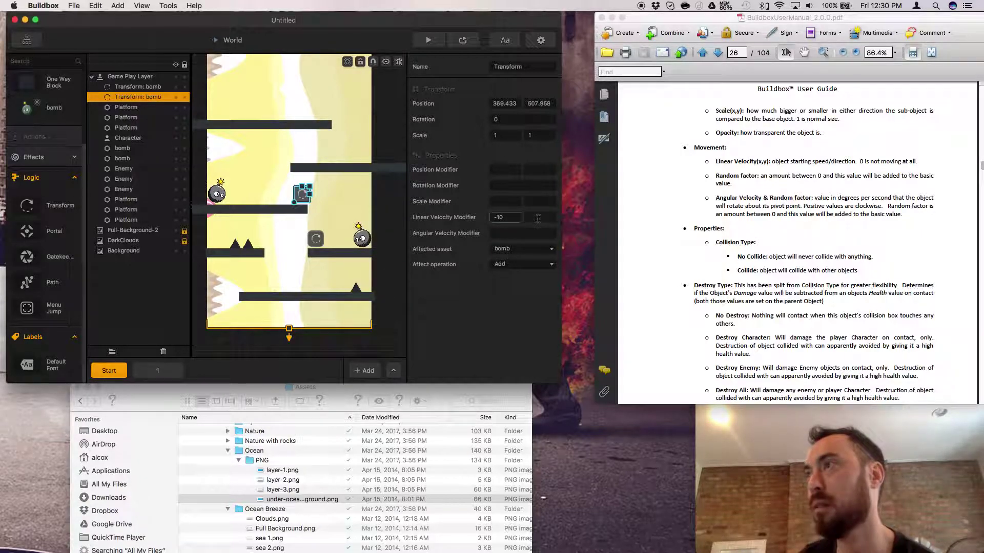
click(221, 196)
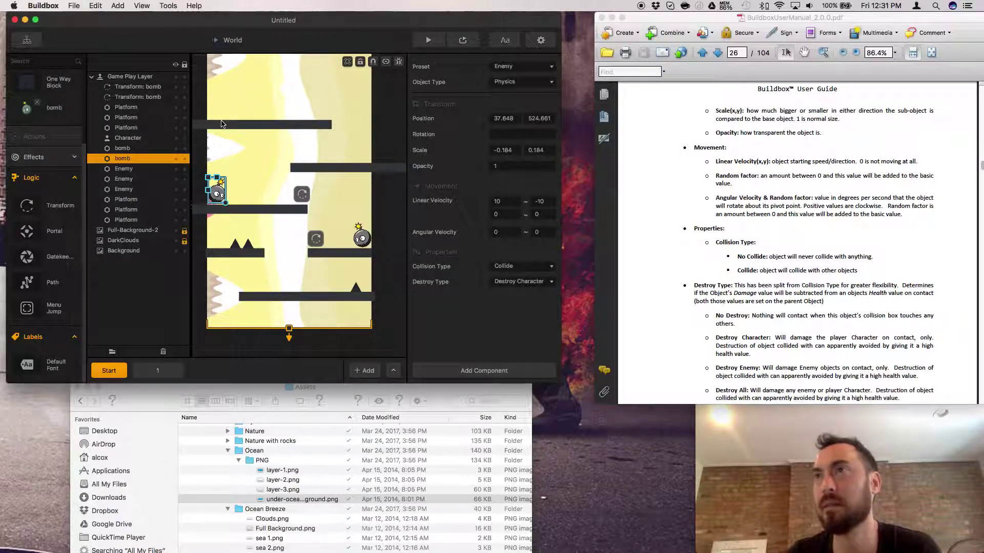
click(287, 91)
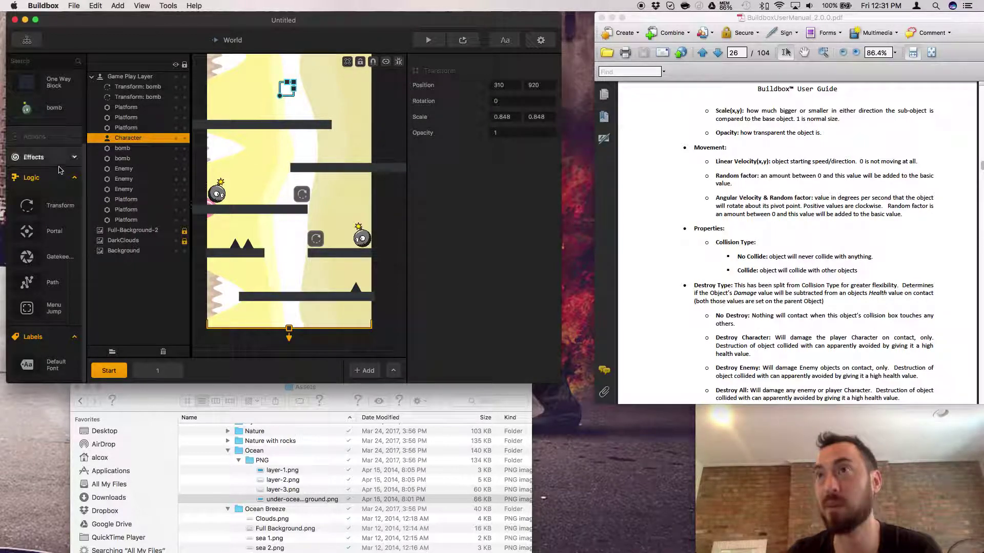
Examine the Platform object's animation, sound and Health component settings
scroll(59, 182, up, 4)
click(65, 137)
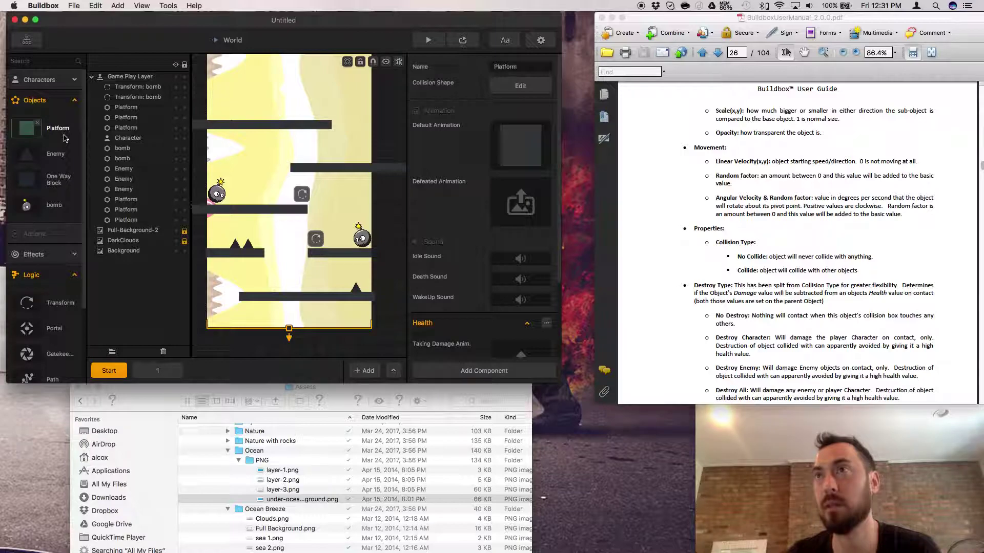
scroll(444, 213, down, 3)
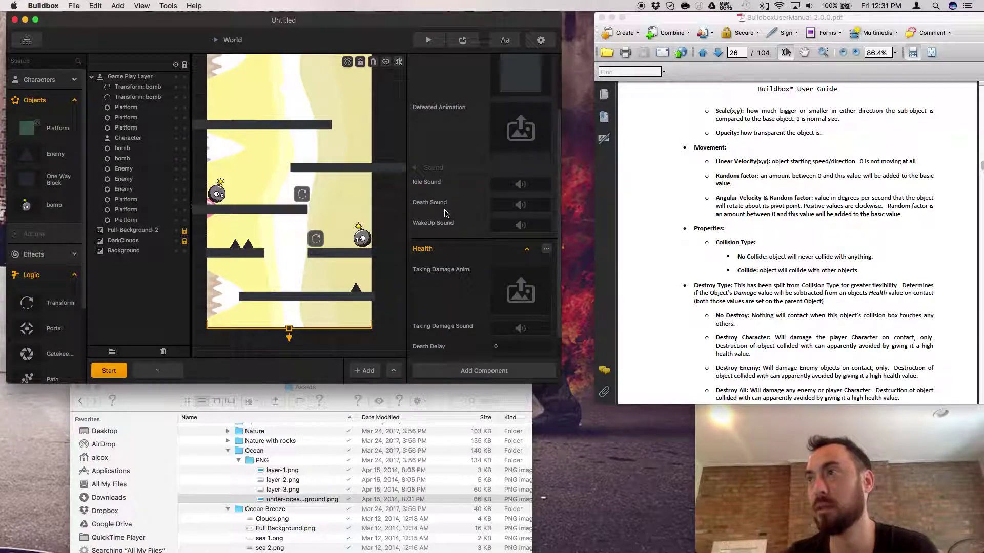
scroll(444, 214, down, 1)
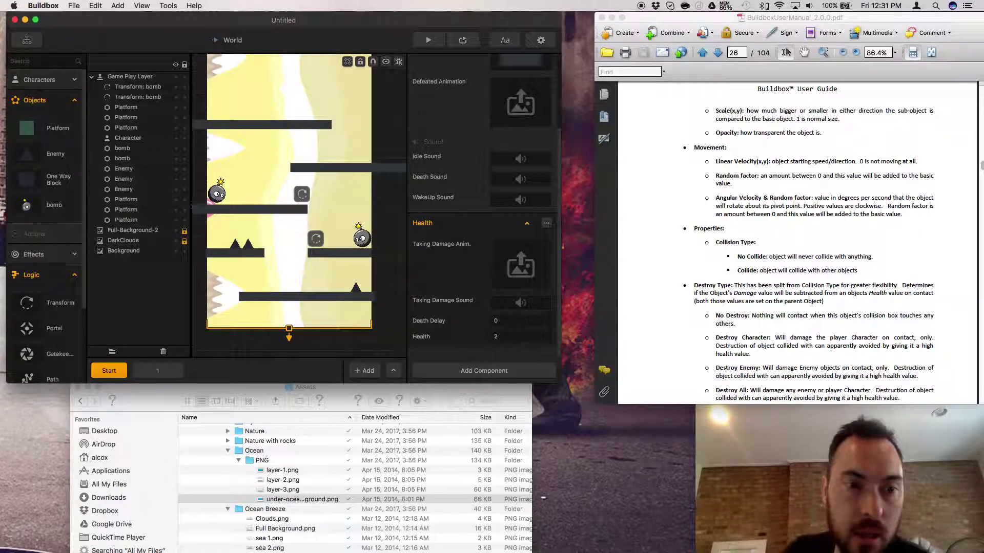
Read the manual's sub-object custom components section on Wake Up, Sleep and Spawner, and check which components the lower bomb can take
scroll(798, 214, down, 3)
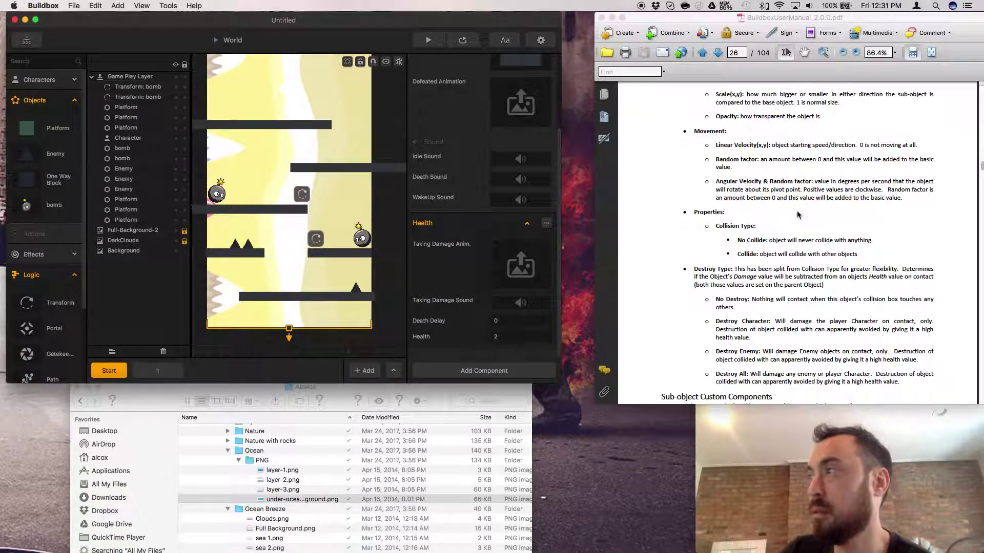
scroll(797, 214, down, 10)
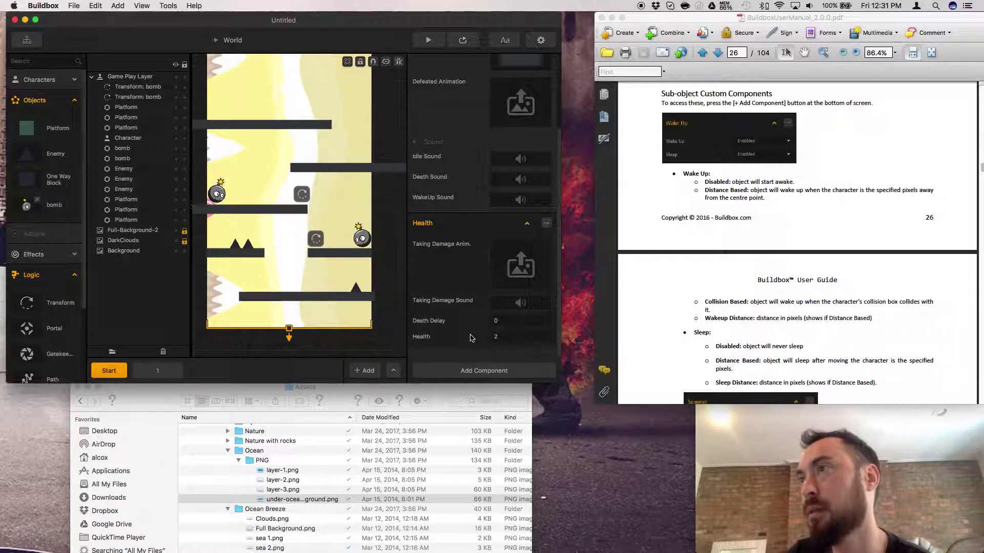
click(360, 241)
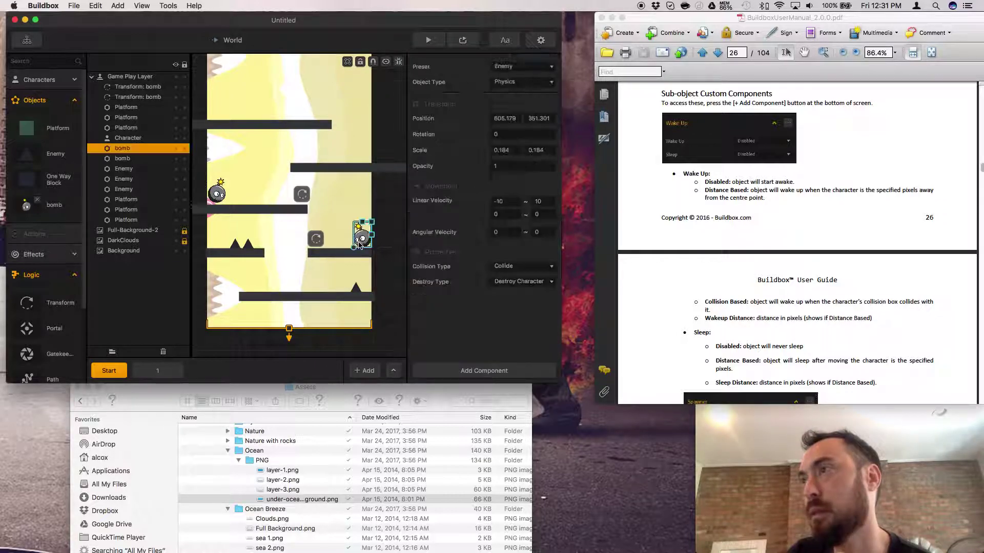
click(497, 368)
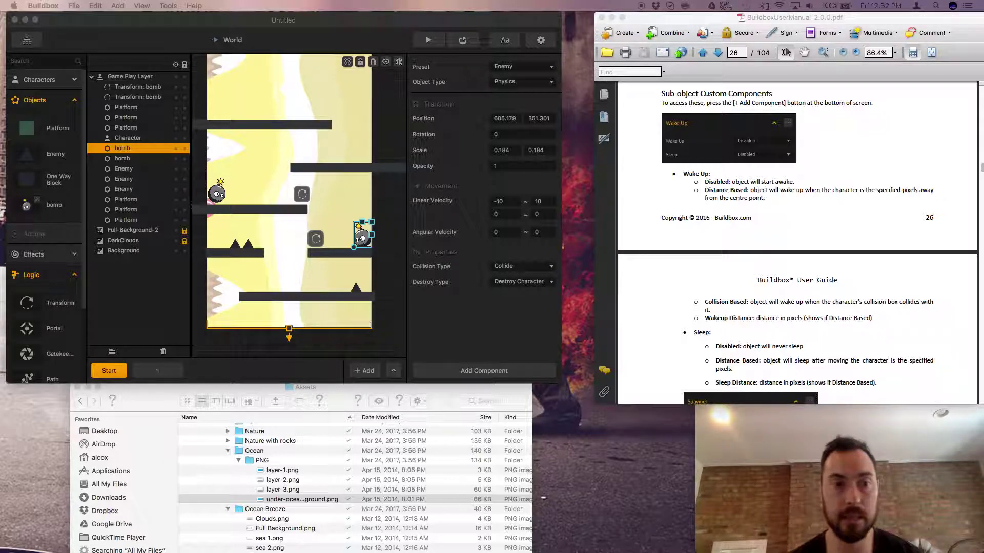
scroll(639, 282, down, 10)
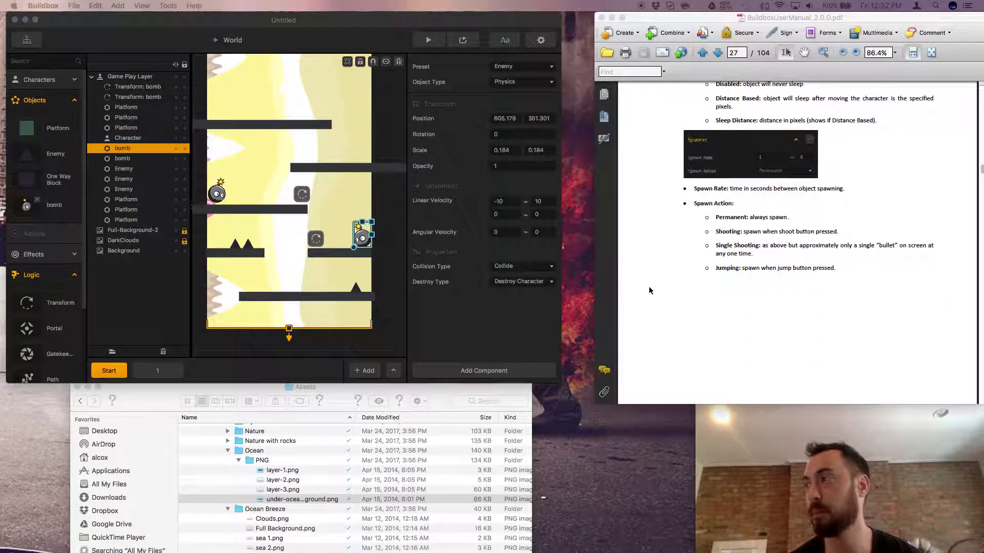
scroll(647, 288, up, 2)
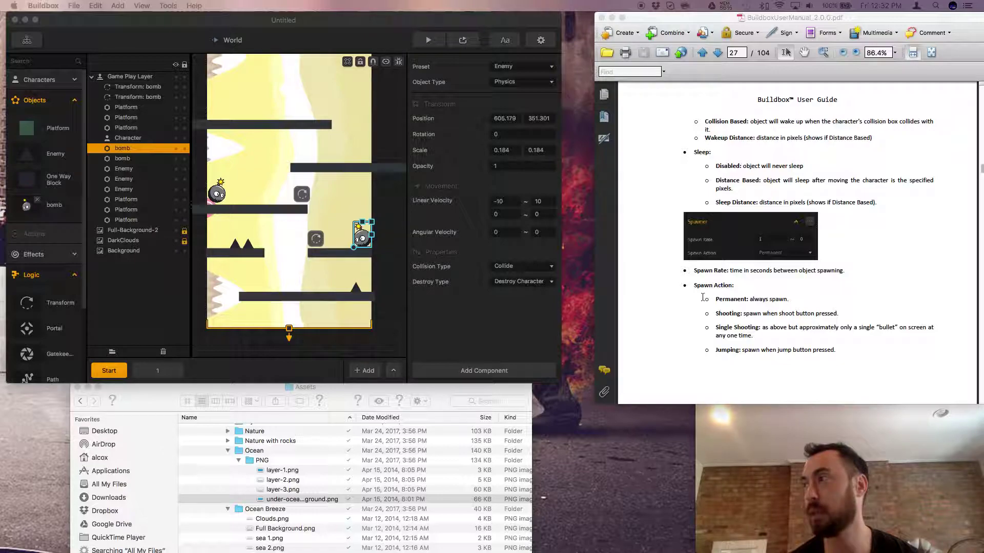
Read the manual from the Spawner section on to the Actions section and switch back to Buildbox
scroll(709, 286, down, 12)
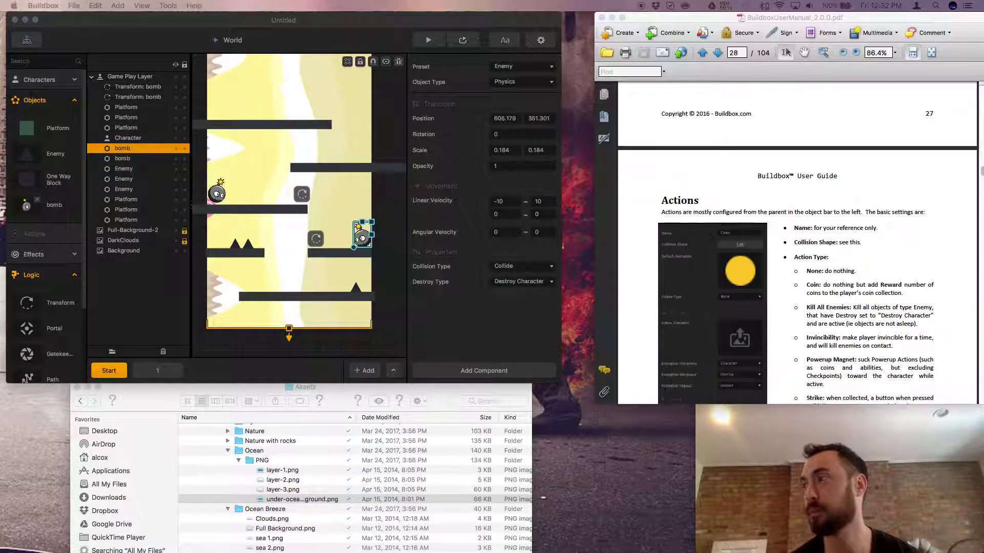
scroll(769, 256, down, 4)
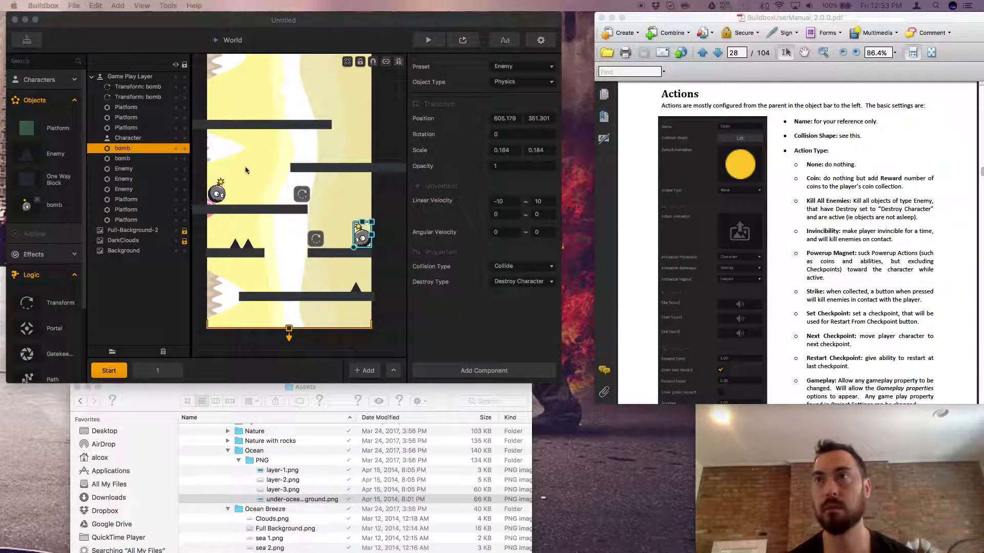
click(66, 132)
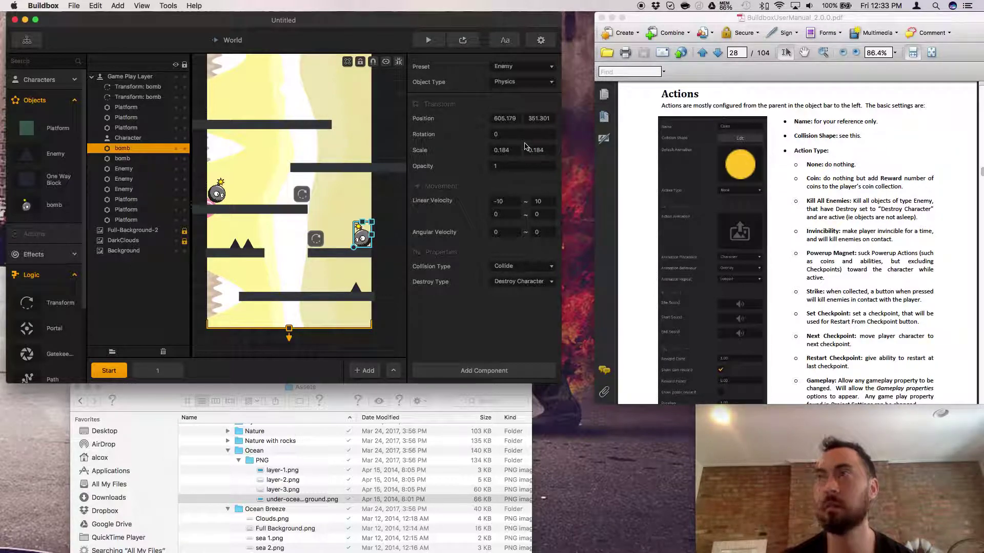
Examine the parent Character's animation, sound, gameplay effects and game over settings among the project assets
click(39, 79)
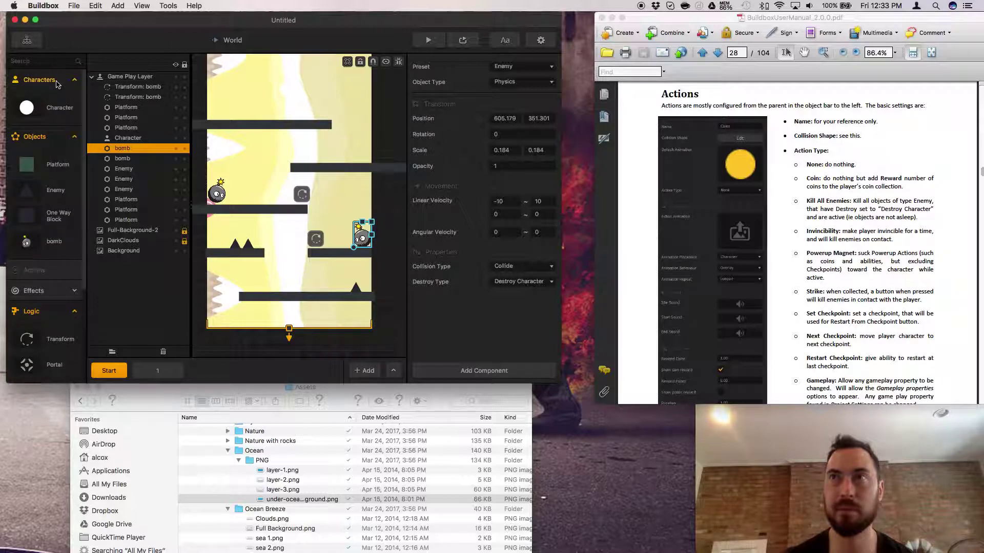
click(47, 109)
click(47, 108)
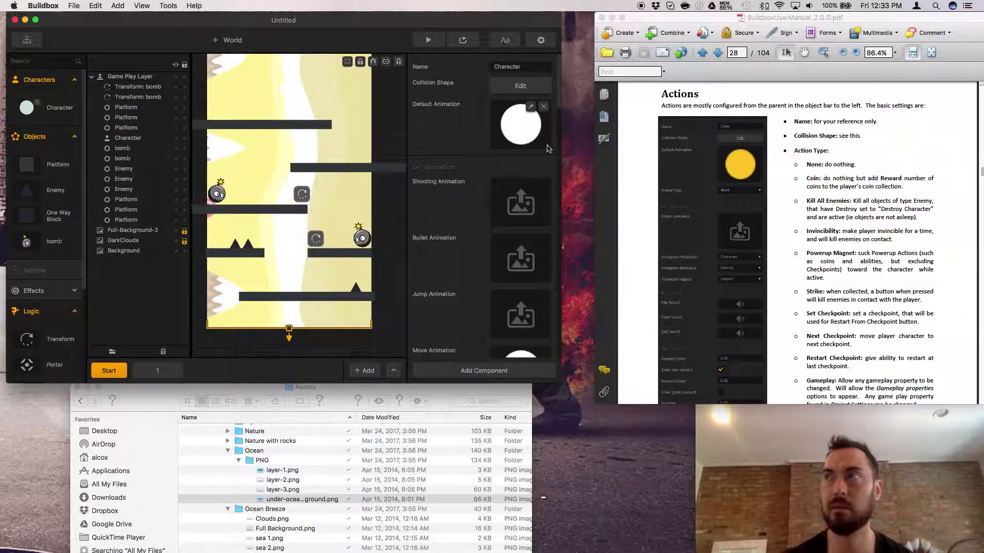
scroll(515, 165, down, 10)
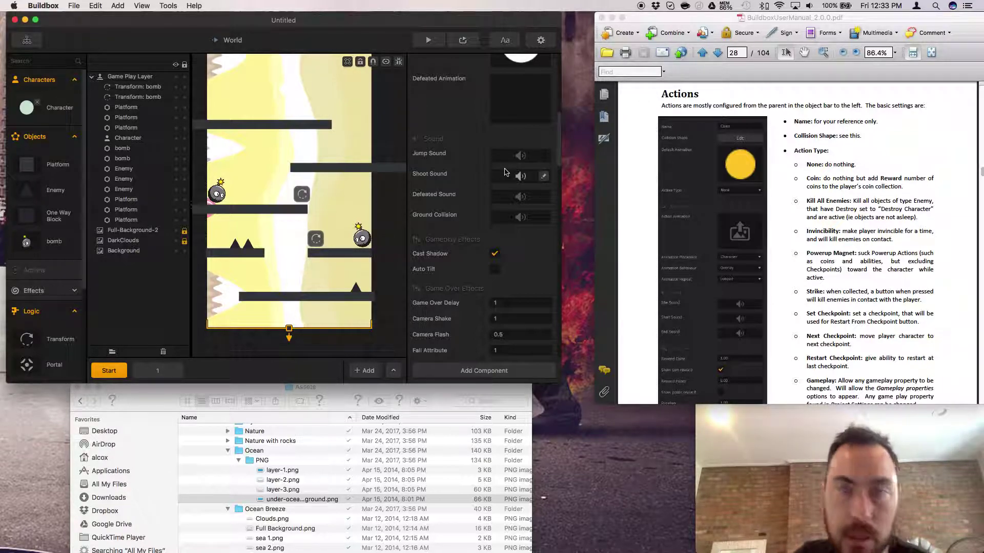
Compare the settings of the placed Character with those of the lower bomb and the leftmost spike Enemy in the scene
click(128, 141)
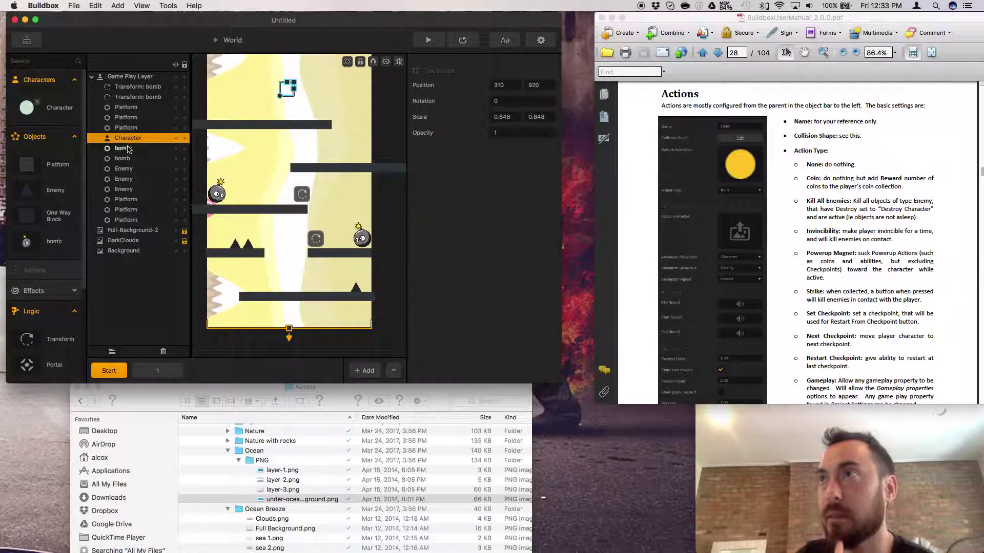
click(130, 149)
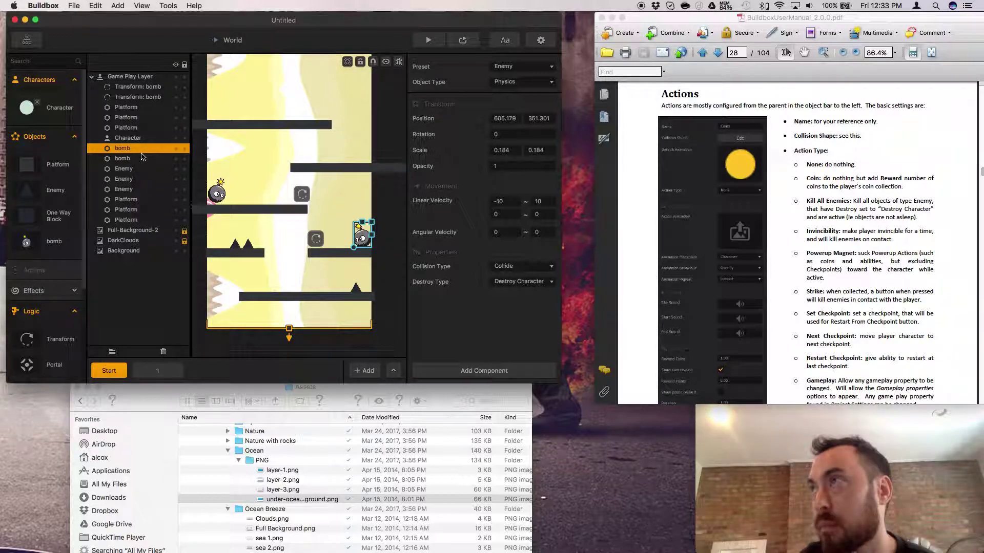
click(133, 141)
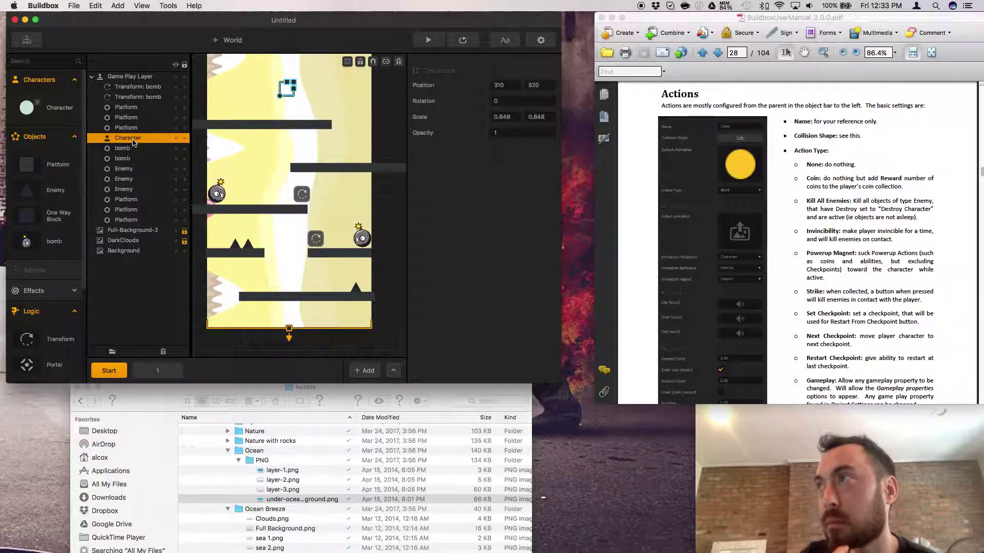
click(128, 150)
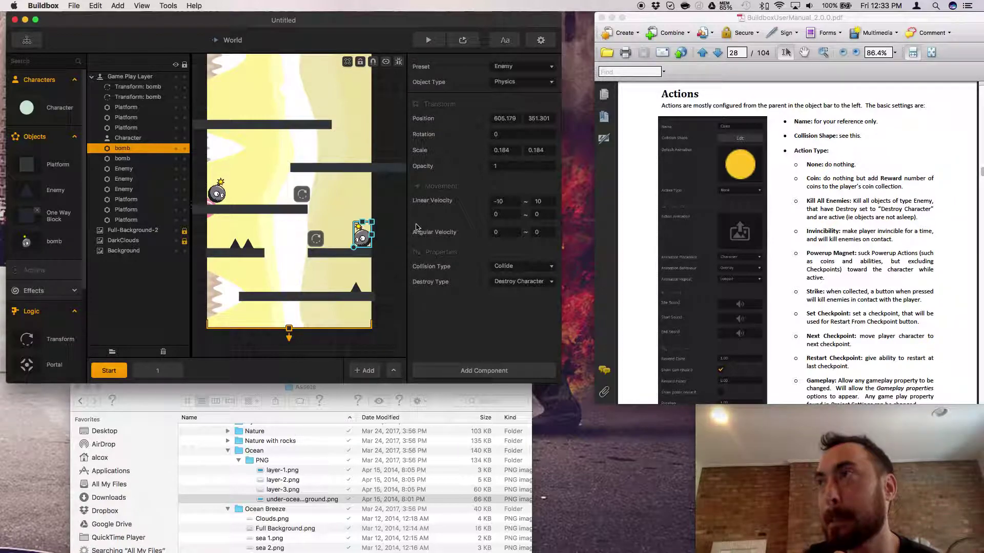
click(236, 245)
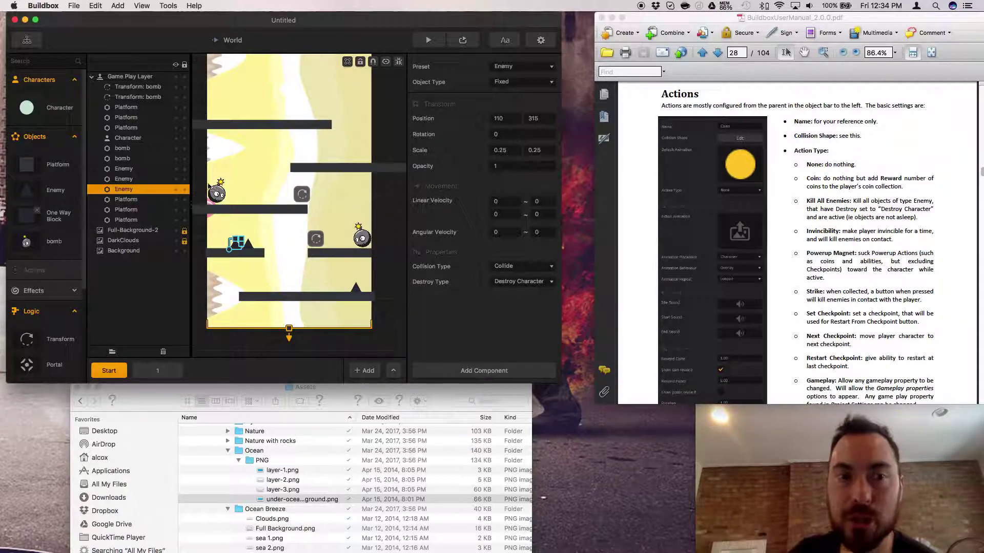
Examine the parent Platform's animation, sound and Health settings and check which further components it can take
click(53, 165)
scroll(521, 198, down, 4)
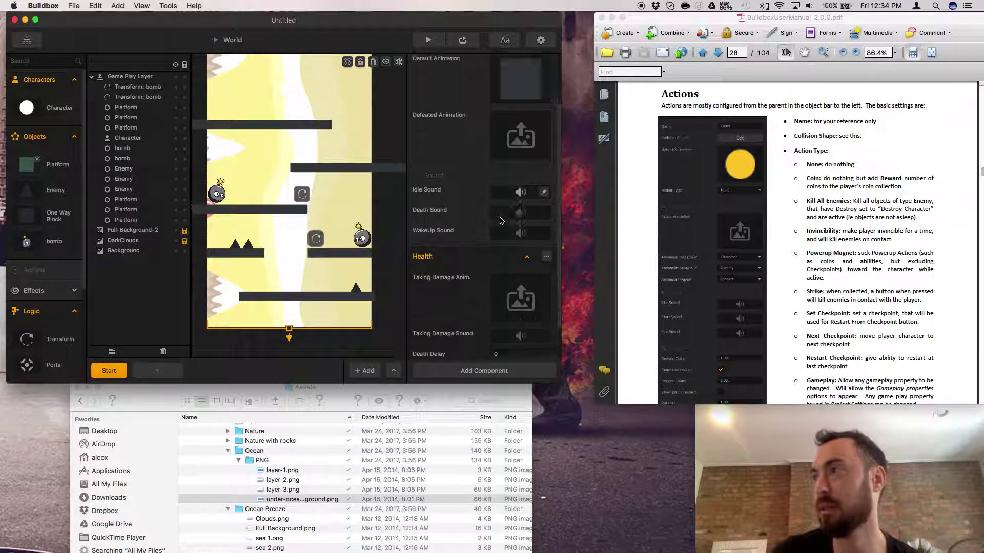
click(475, 371)
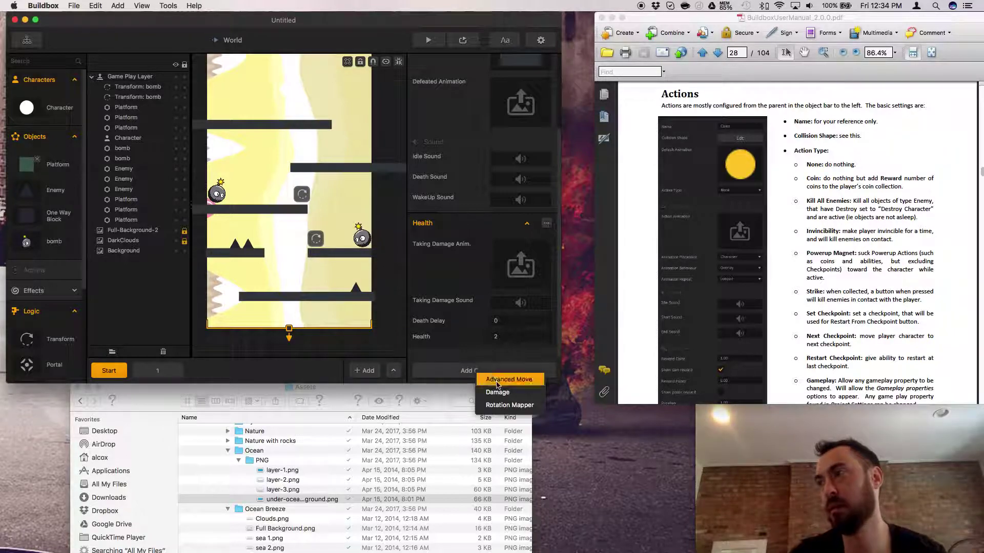
click(40, 273)
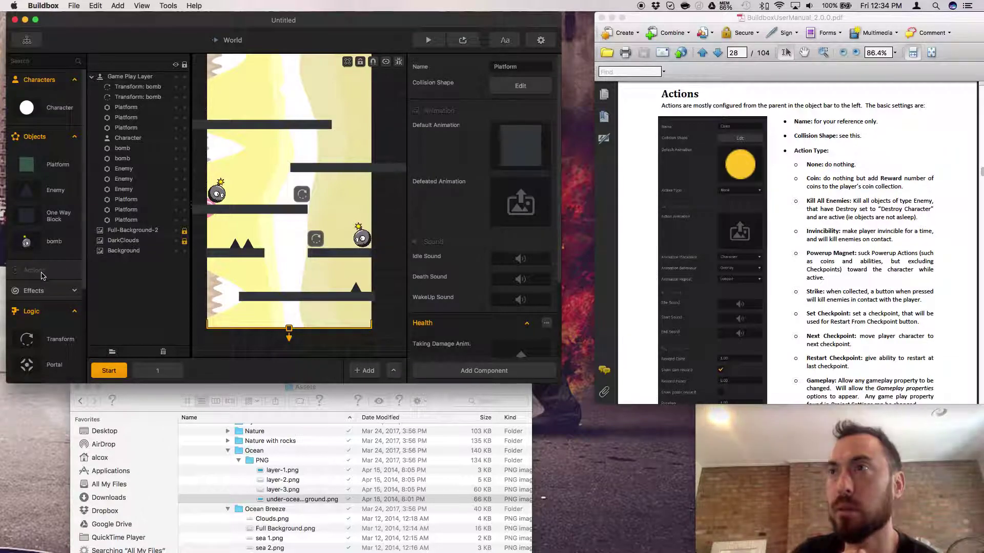
Collapse the Characters and Objects asset categories and start a new project
click(66, 82)
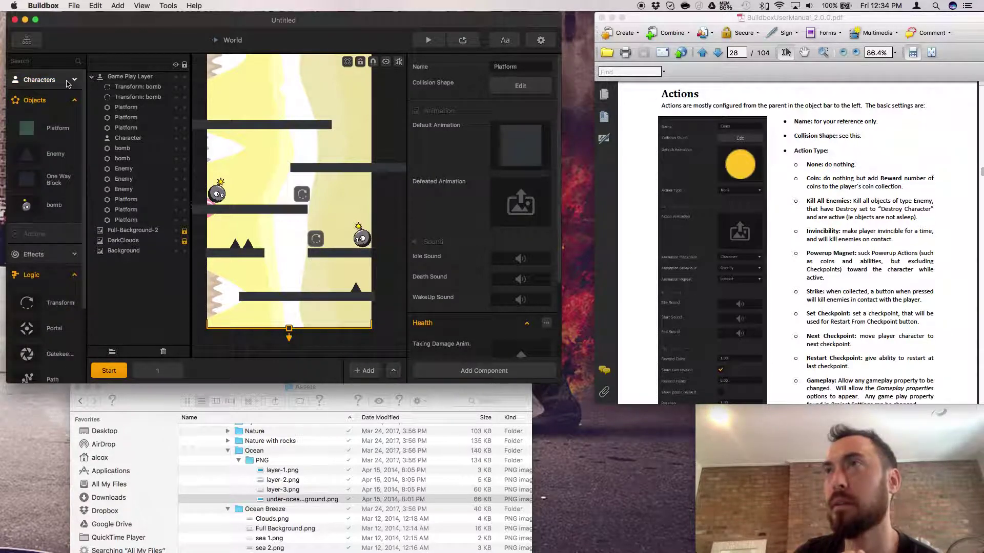
click(55, 102)
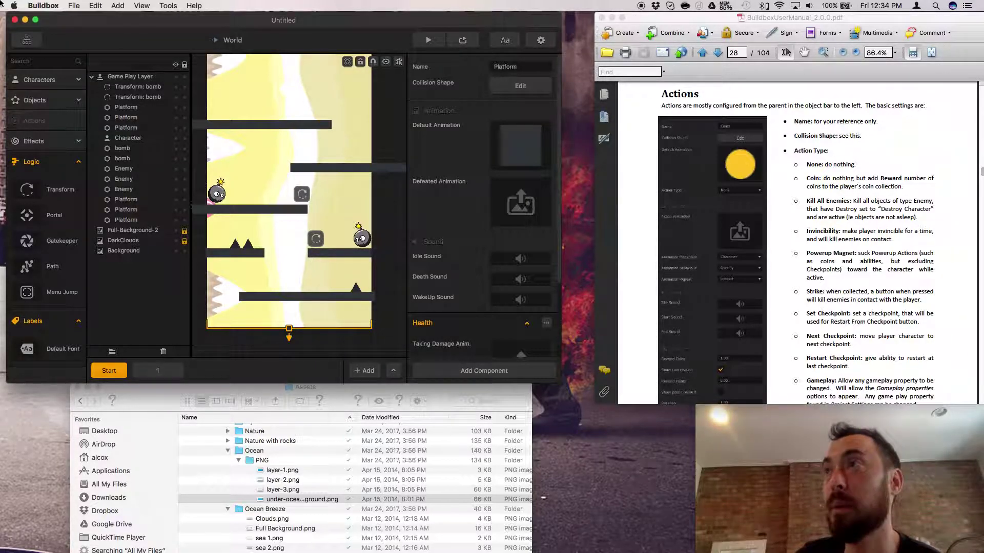
click(74, 5)
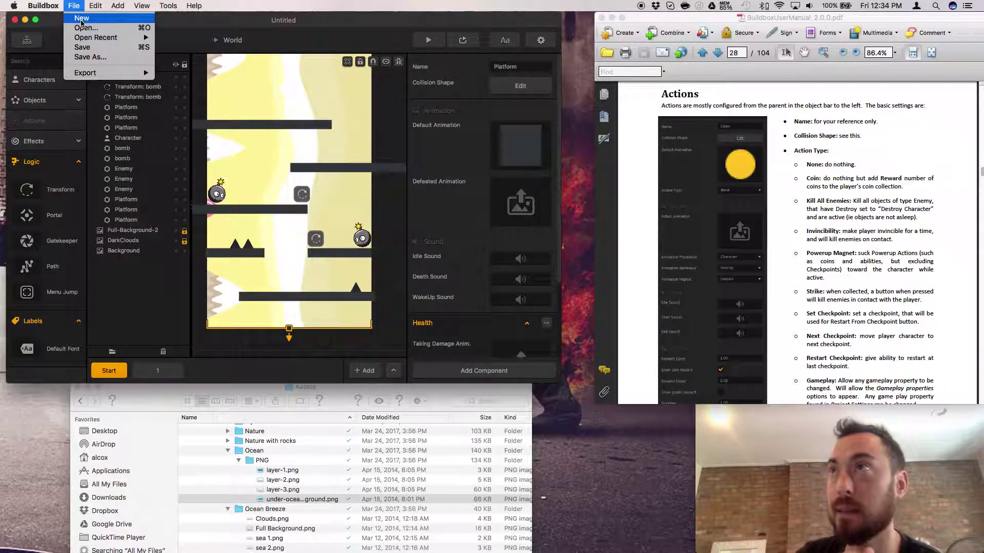
click(80, 18)
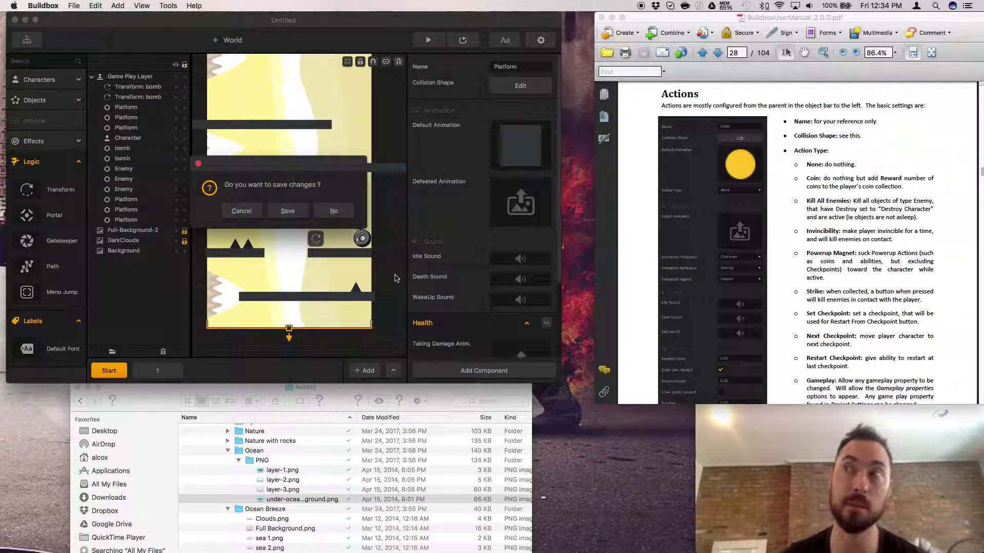